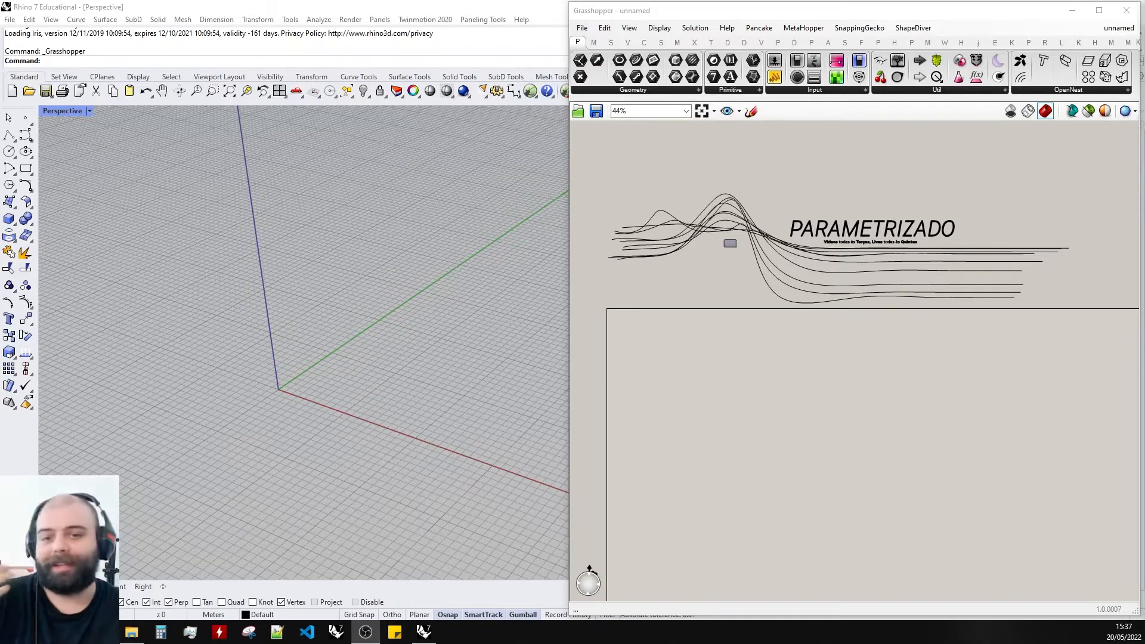
Switch the Rhino viewport from Perspective to a maximized Top view.
right_click_drag(343, 387, 170, 287)
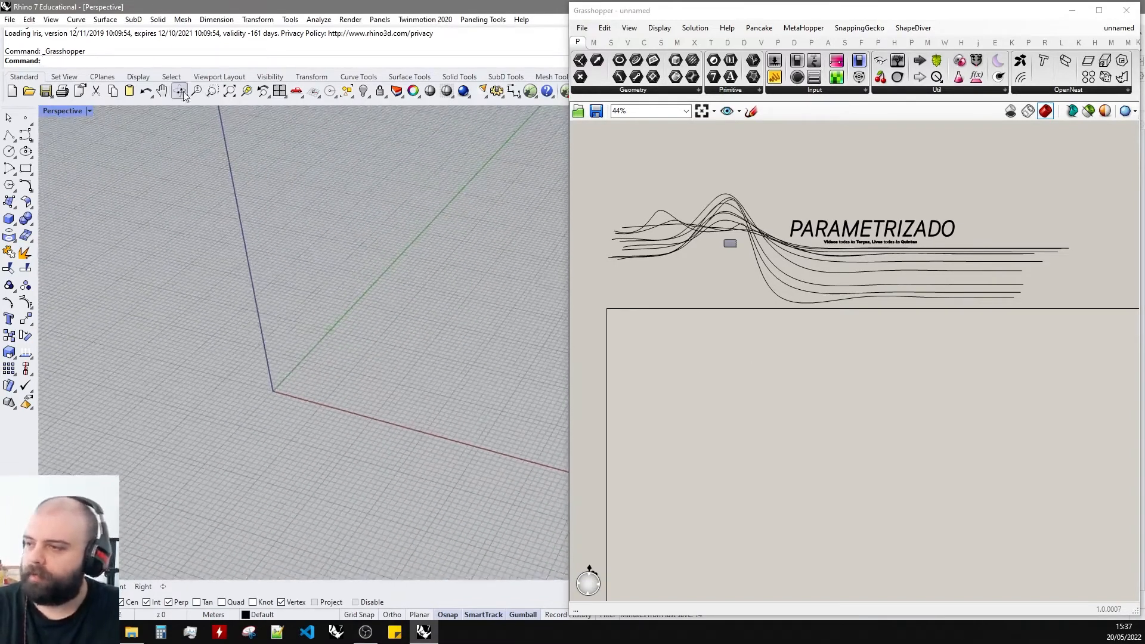
double_click(52, 114)
double_click(53, 113)
right_click_drag(371, 368, 439, 304)
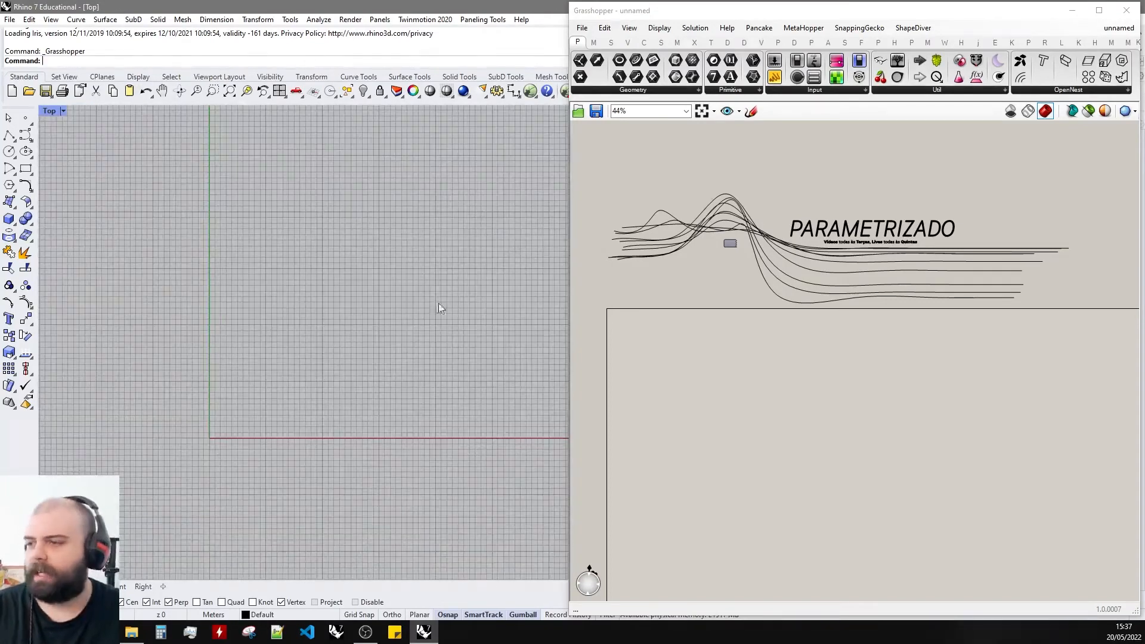
Draw a flat rectangular plane surface 10 long and 5 wide near the origin in the Top view.
left_click(16, 208)
left_click(26, 207)
left_click(227, 423)
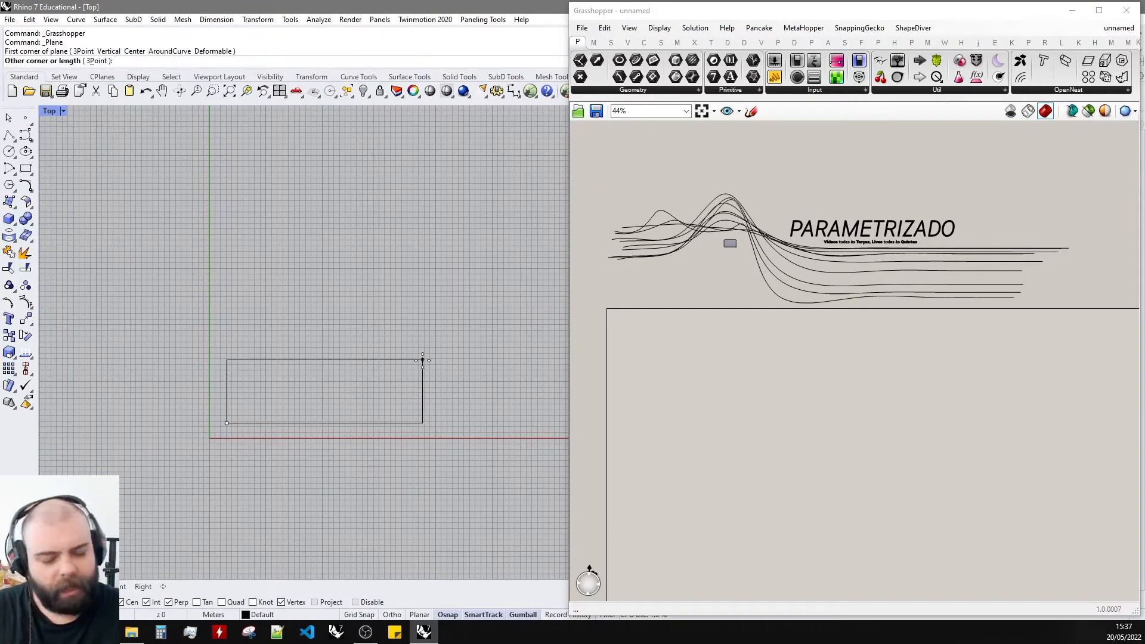
type("5")
type("0")
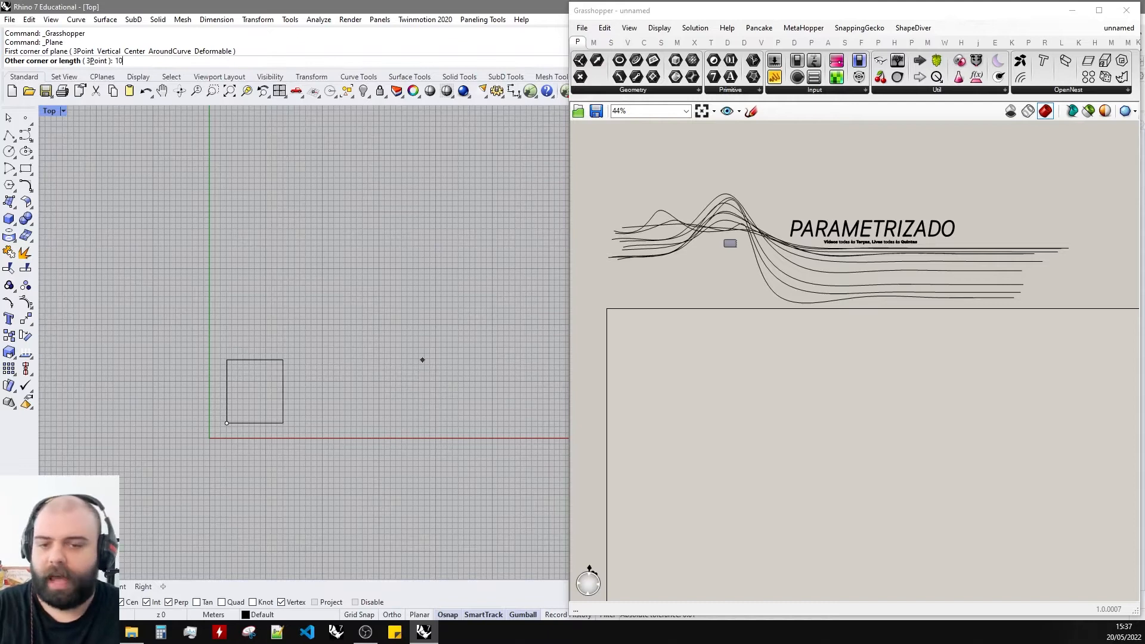
key("Return")
type("5")
key("Return")
scroll(236, 400, "up", 5)
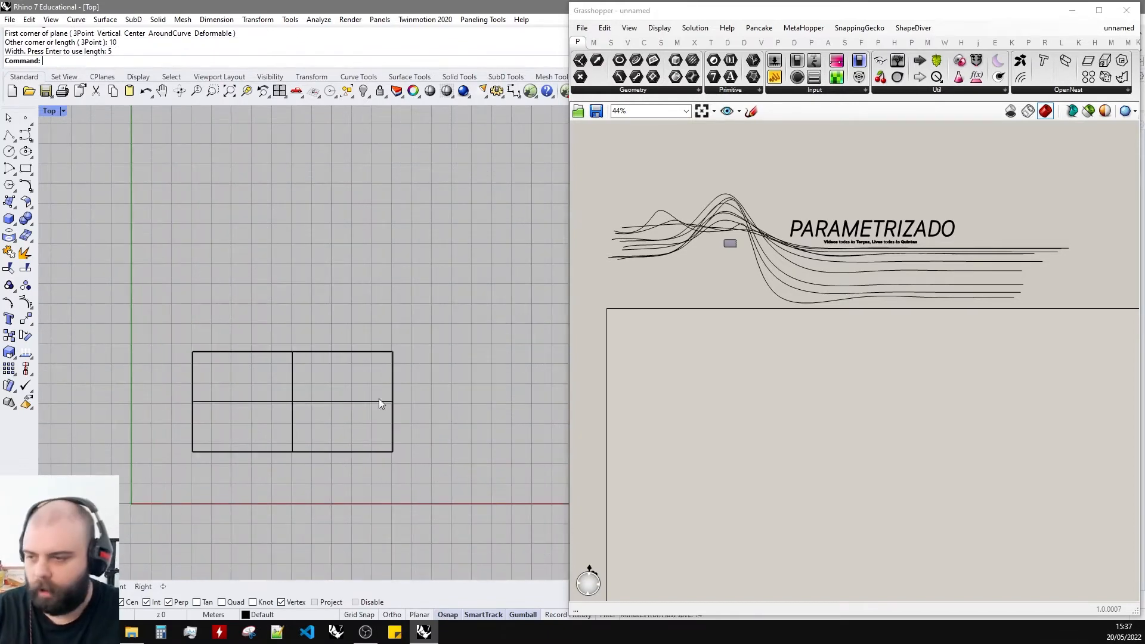
Add a Surface parameter to the empty area of the Grasshopper canvas.
double_click(668, 359)
type("suir")
key("BackSpace")
key("BackSpace")
type("rf")
left_click(657, 313)
scroll(651, 359, "up", 7)
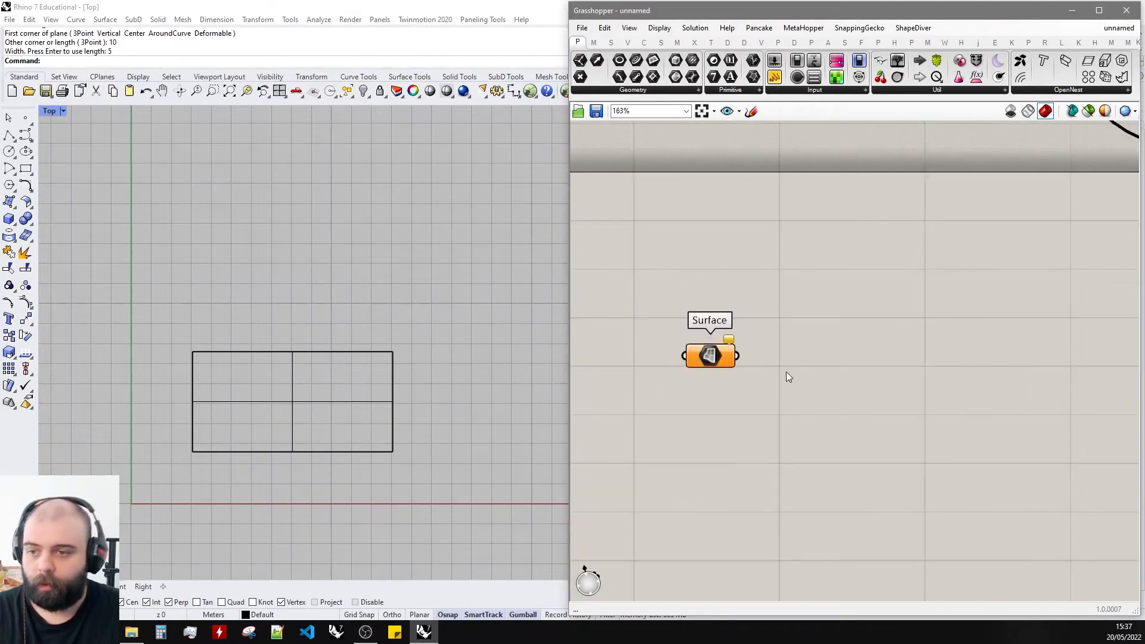
Reference the drawn plane in the Surface parameter and hide the original plane in Rhino.
right_click(716, 355)
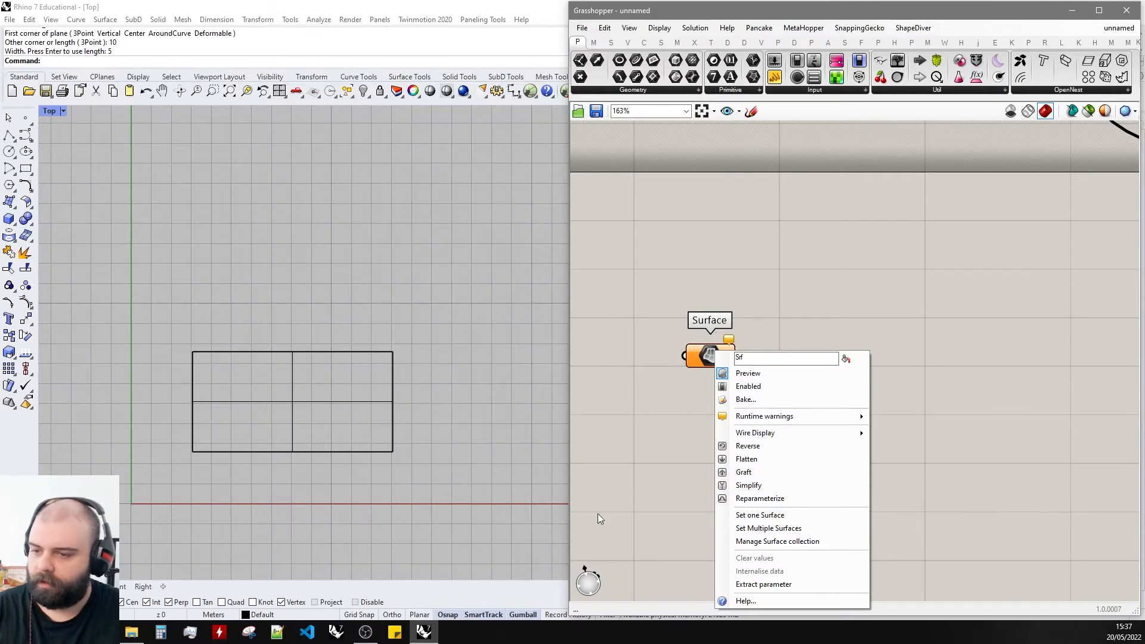
left_click(760, 515)
left_click(393, 382)
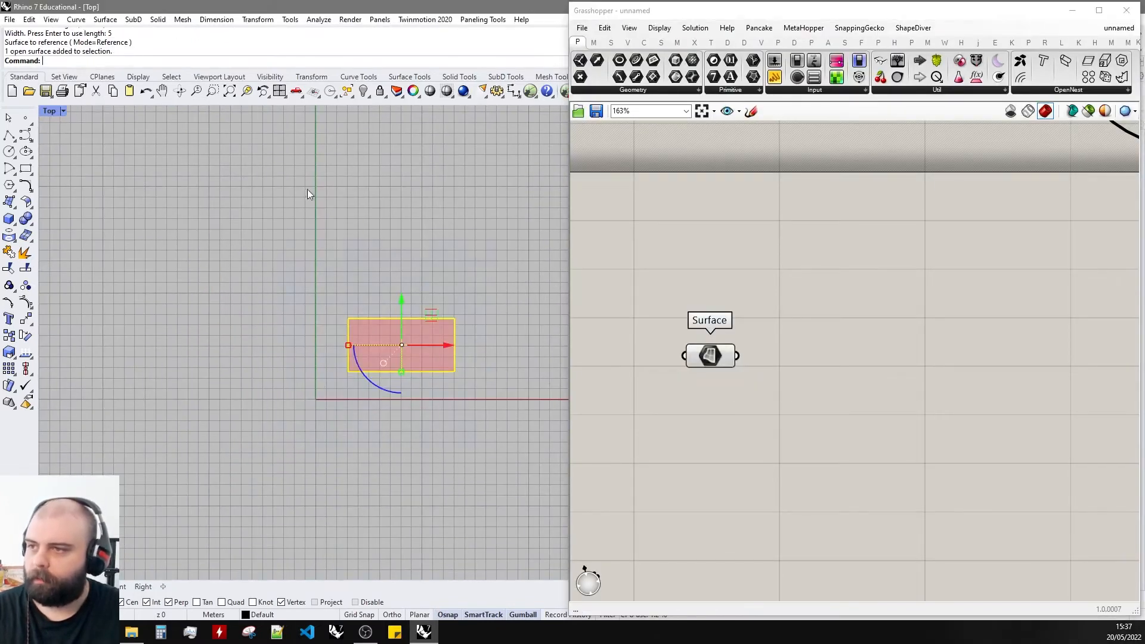
left_click(363, 90)
scroll(547, 281, "up", 3)
Reposition the Surface parameter slightly on the Grasshopper canvas.
left_click(711, 357)
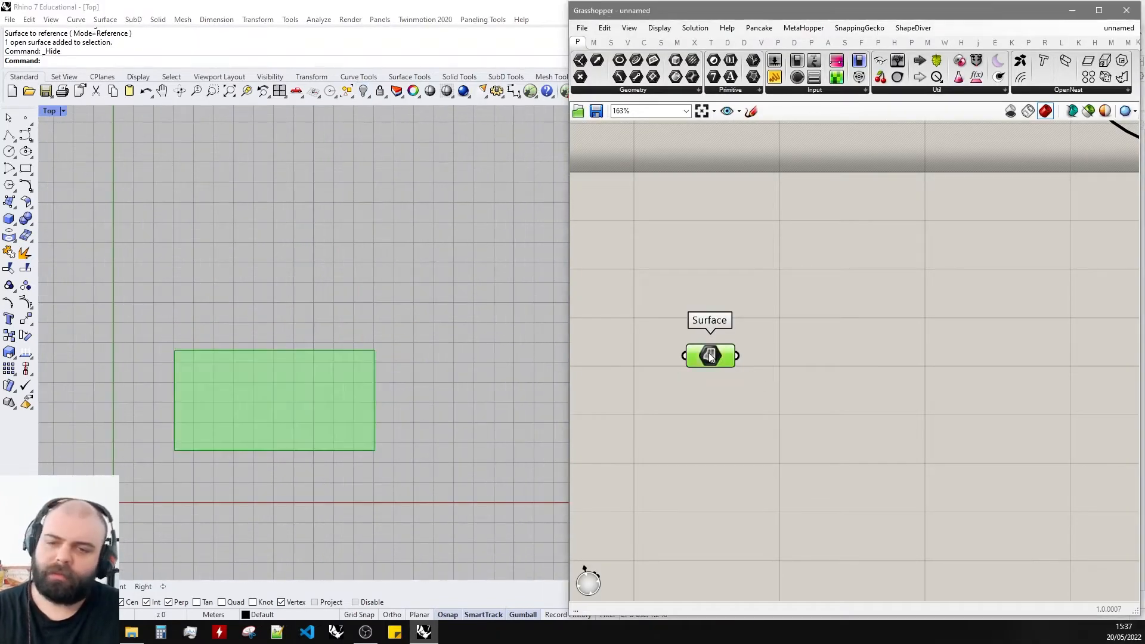
left_click_drag(709, 356, 679, 341)
scroll(897, 305, "down", 4)
scroll(830, 319, "up", 4)
left_click_drag(775, 326, 788, 397)
scroll(809, 302, "down", 4)
scroll(883, 370, "up", 4)
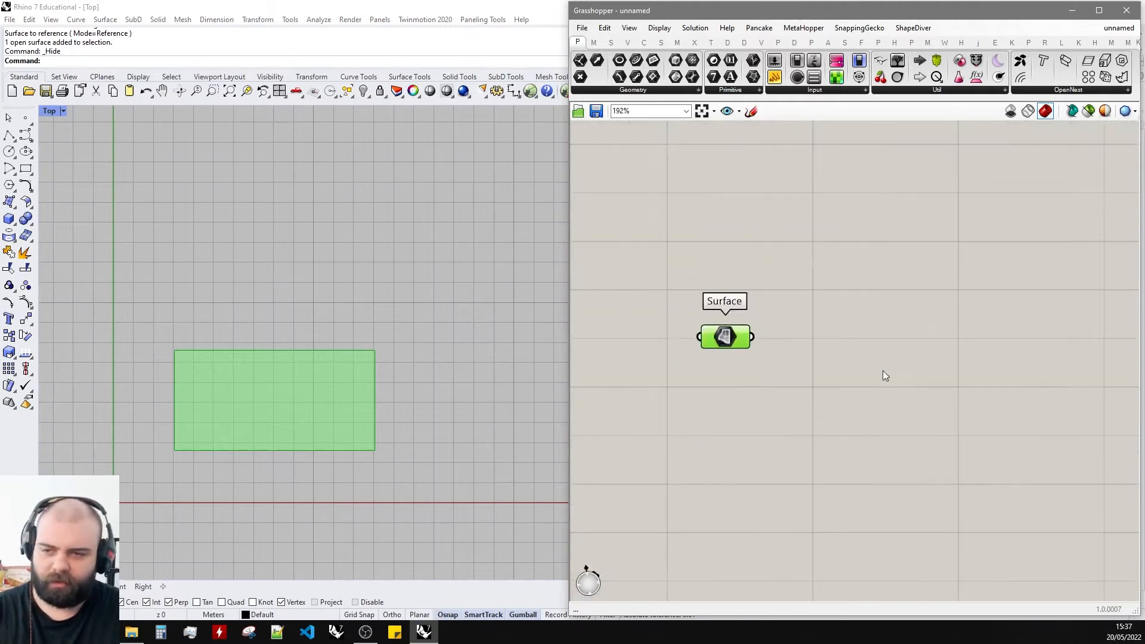
left_click(684, 327)
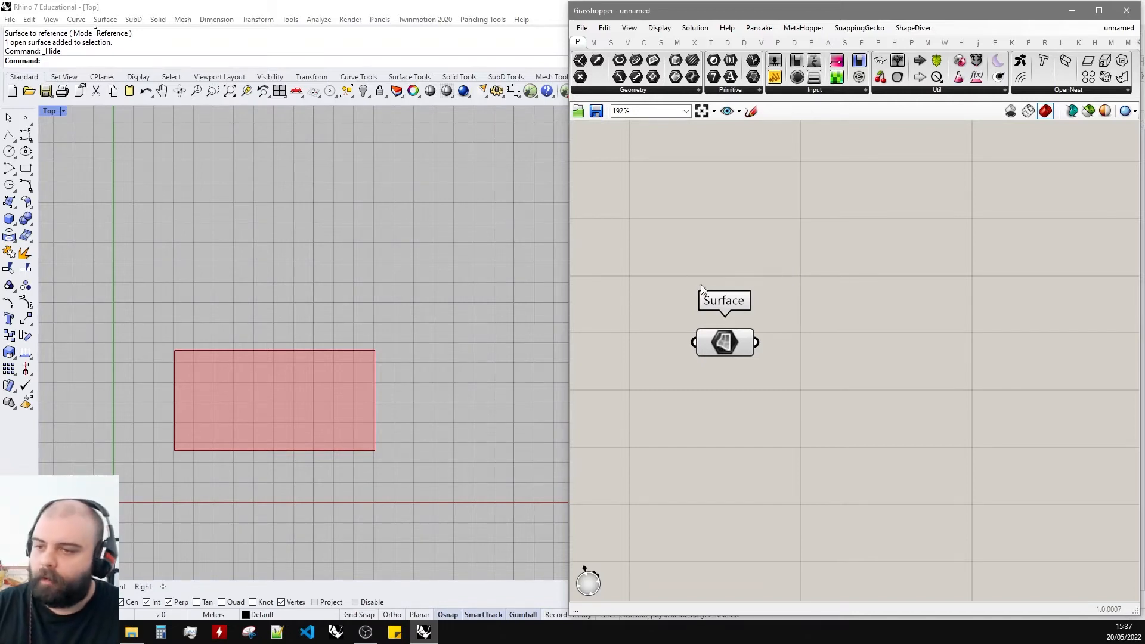
Add a Divide Surface component and connect the Surface parameter to its S input.
scroll(671, 273, "down", 3)
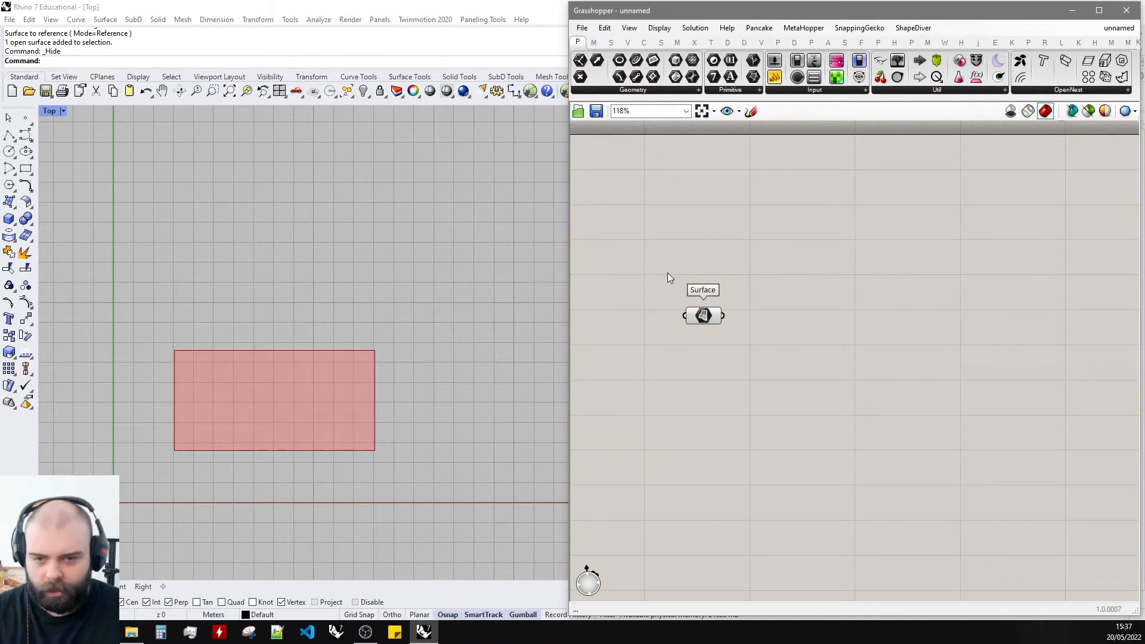
scroll(668, 274, "down", 2)
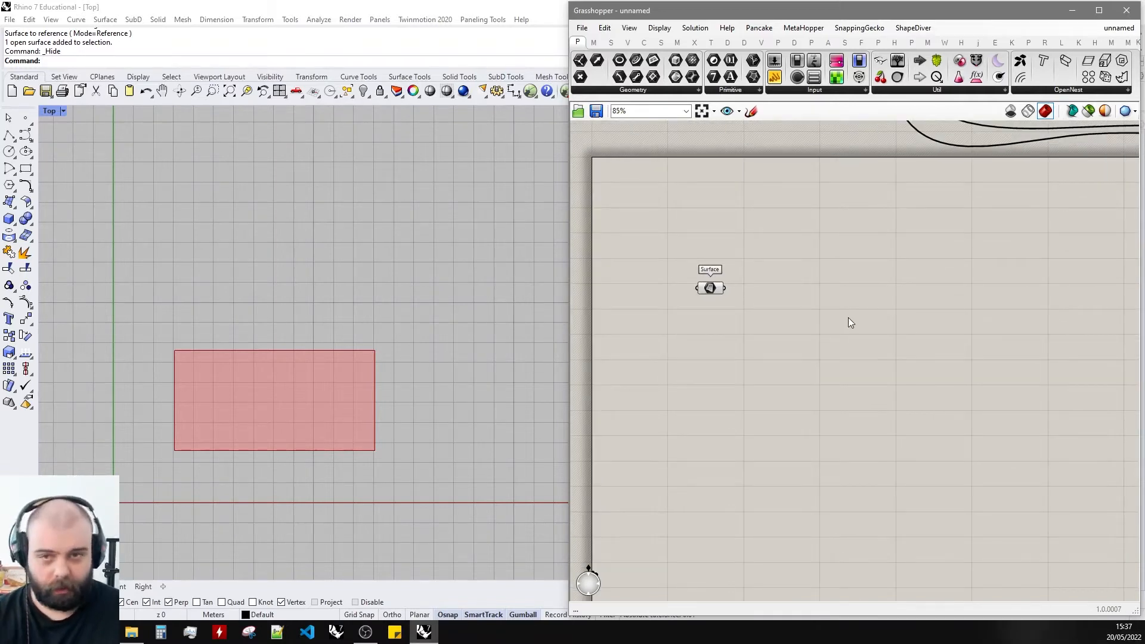
scroll(835, 316, "up", 1)
double_click(823, 309)
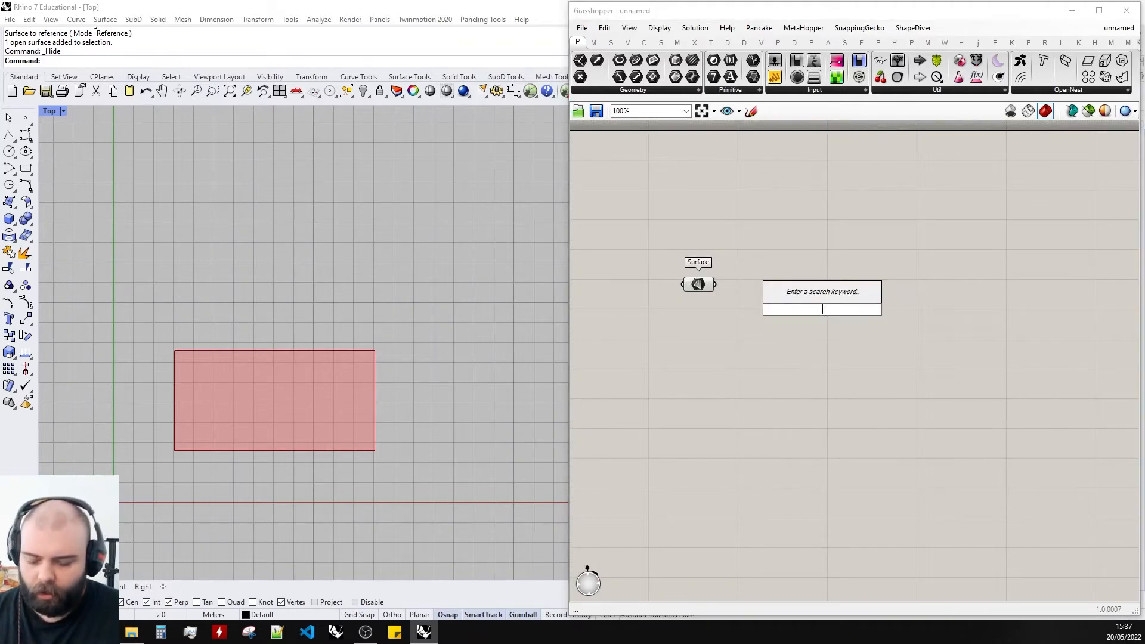
type("divide sur")
left_click(831, 298)
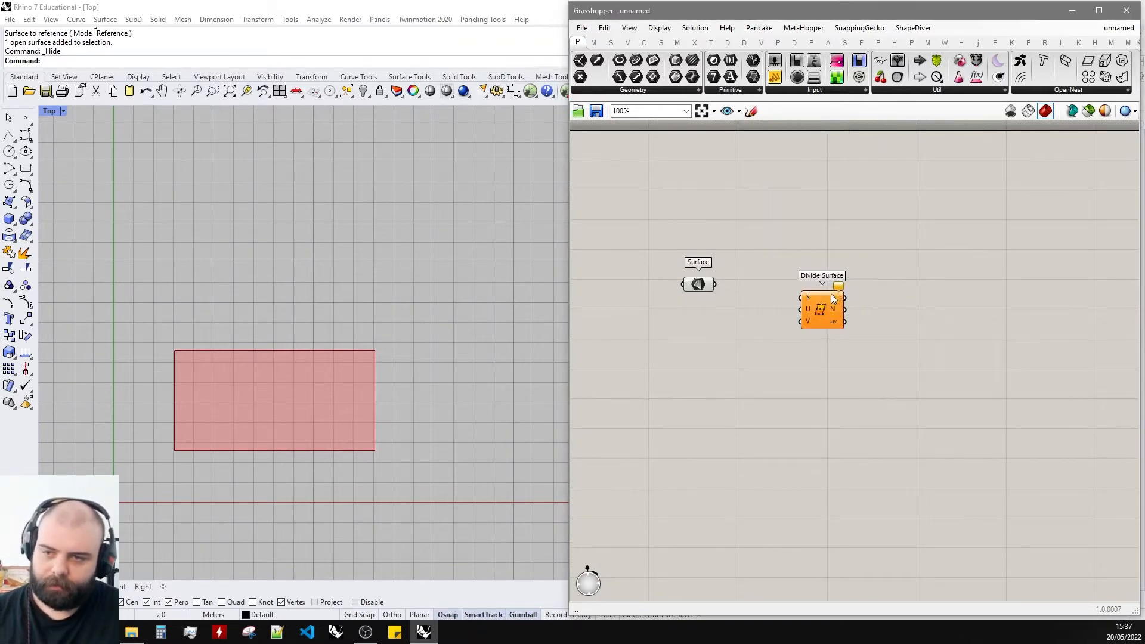
scroll(817, 298, "up", 3)
left_click_drag(654, 278, 792, 299)
left_click_drag(846, 319, 983, 297)
left_click(812, 343)
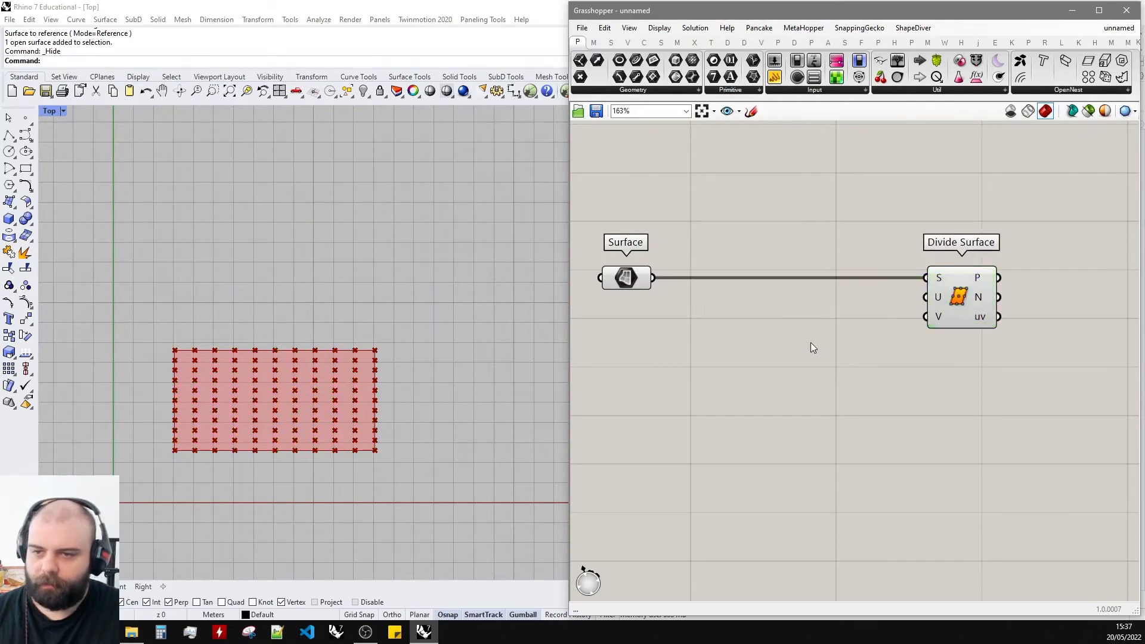
Add number sliders for the U and V inputs of Divide Surface and set them to 17 and 14.
double_click(809, 343)
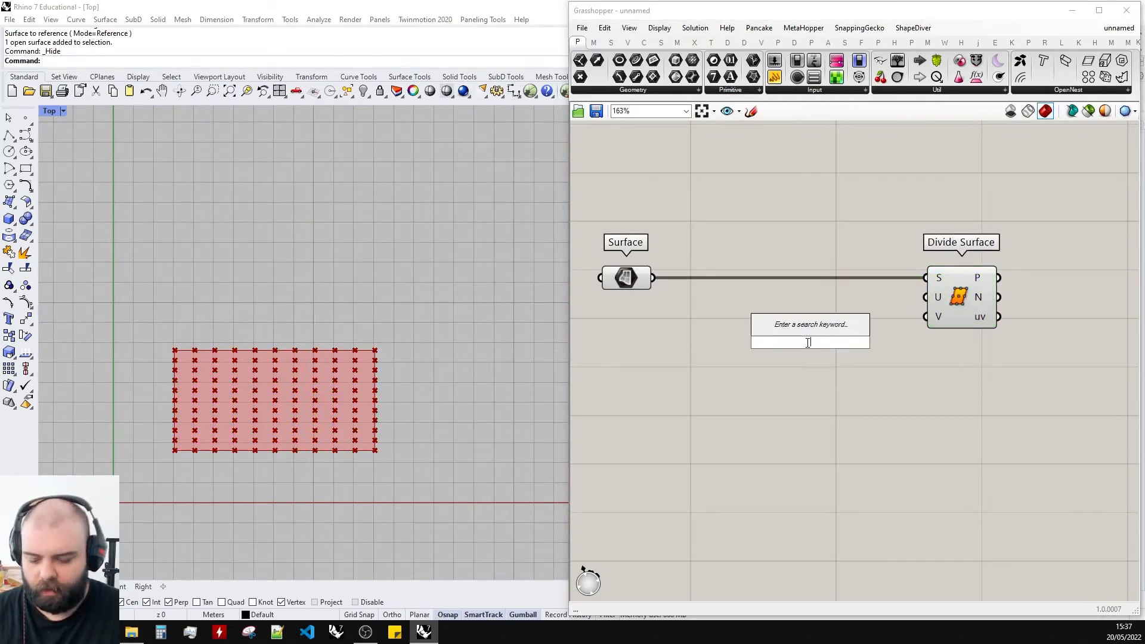
type("1")
key("Return")
left_click_drag(801, 325, 926, 297)
left_click_drag(877, 329, 938, 318)
left_click_drag(781, 311, 846, 311)
left_click_drag(781, 330, 833, 329)
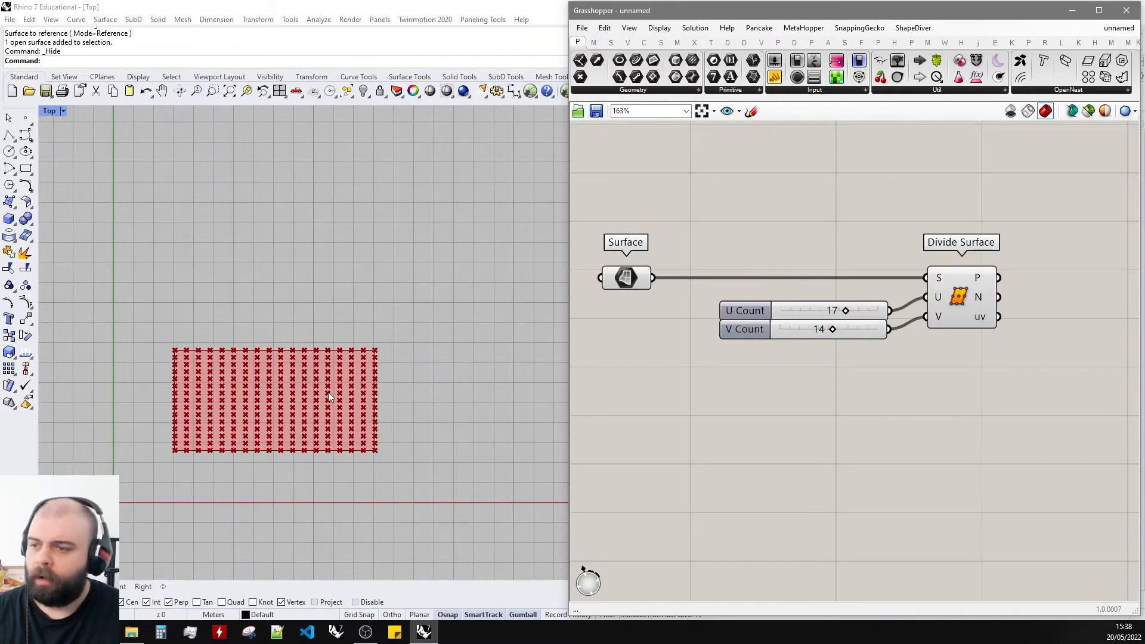
Add a Circle component and connect the Divide Surface points to its plane input.
scroll(328, 392, "up", 8)
scroll(443, 274, "down", 4)
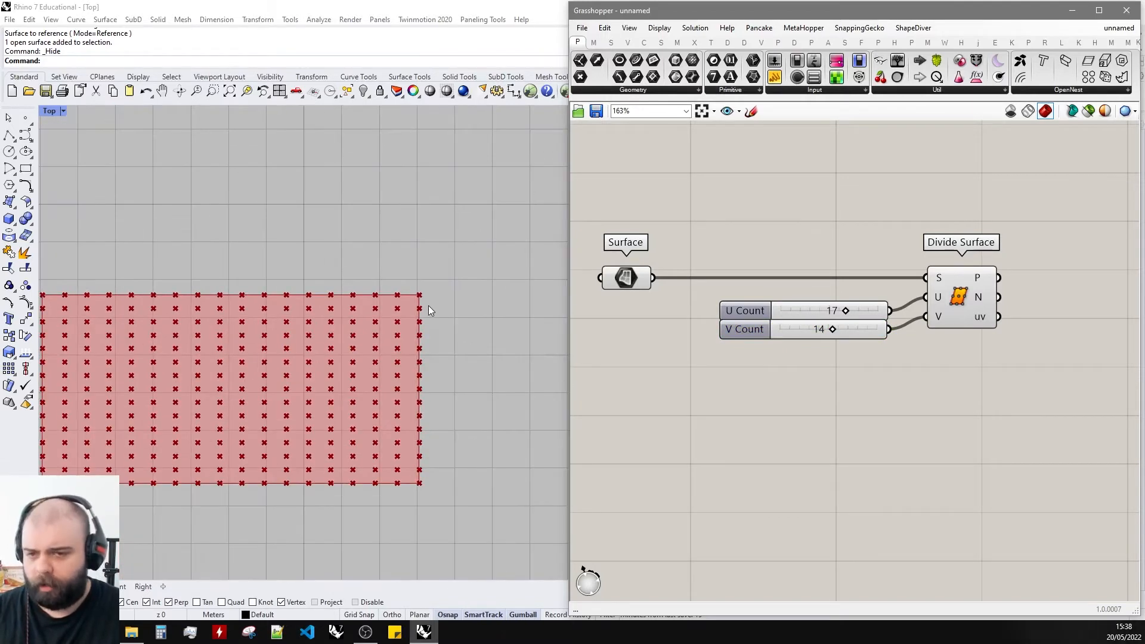
scroll(721, 354, "down", 2)
scroll(418, 388, "down", 2)
scroll(230, 397, "up", 1)
scroll(940, 335, "up", 3)
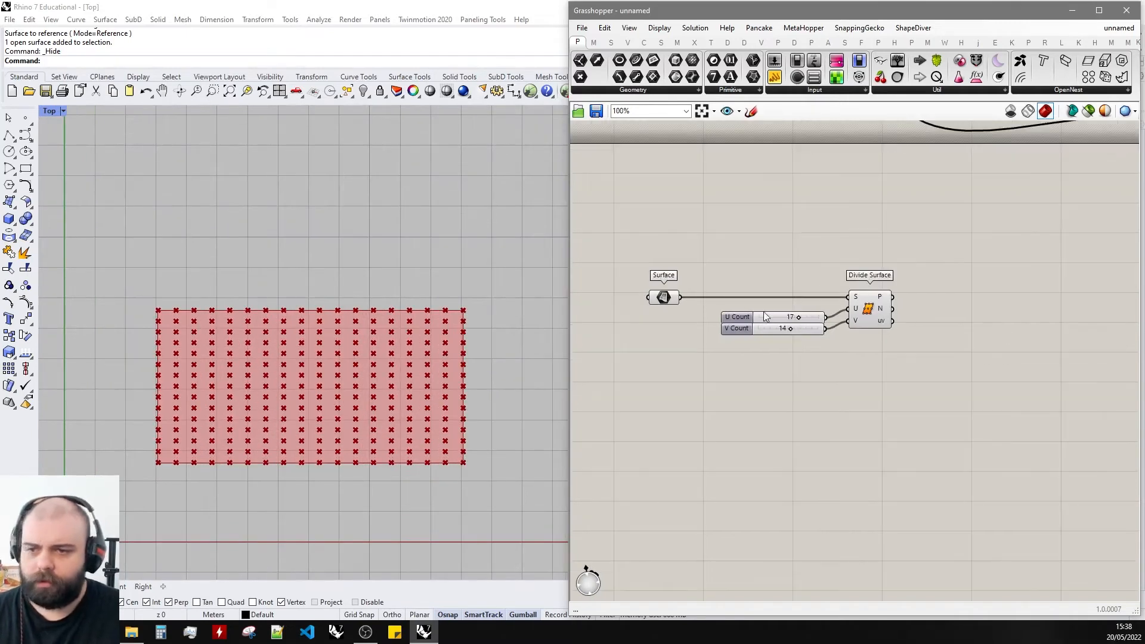
double_click(940, 335)
type("circle")
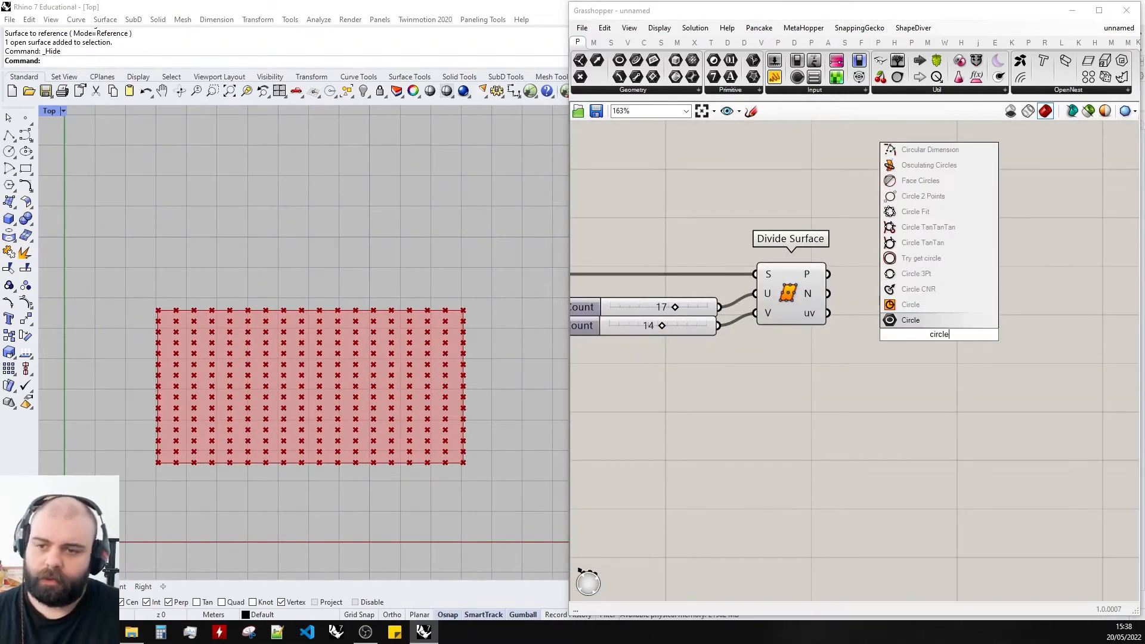
left_click(933, 303)
left_click_drag(827, 275, 985, 282)
scroll(856, 325, "down", 1)
scroll(948, 302, "up", 2)
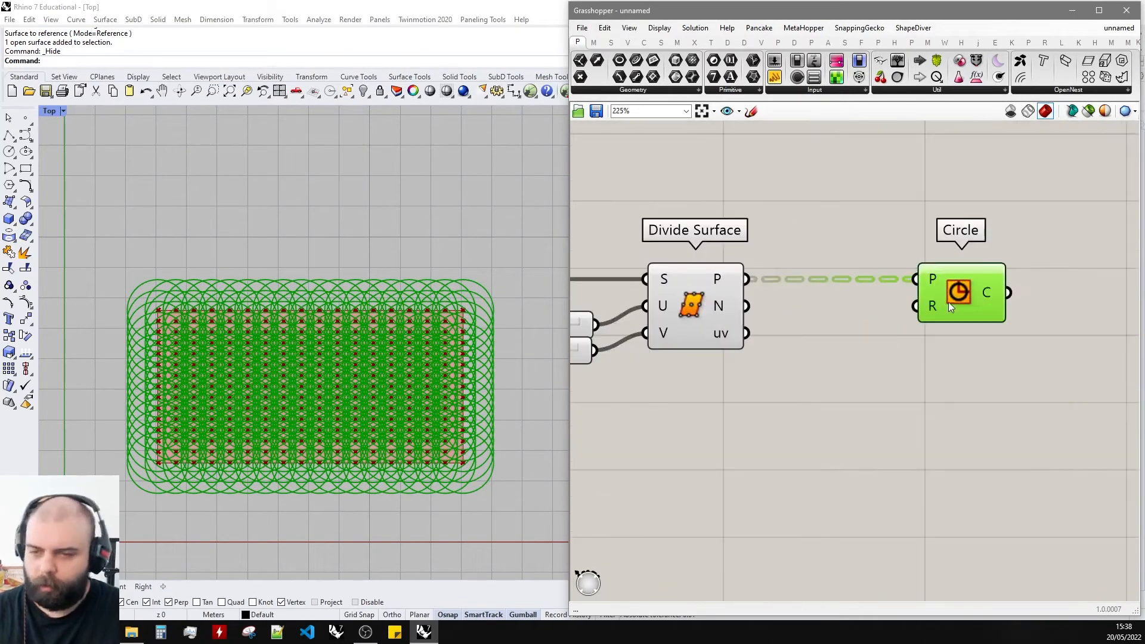
Add a two-decimal number slider for the Circle radius and set it to 0.12.
double_click(866, 374)
type("0.00")
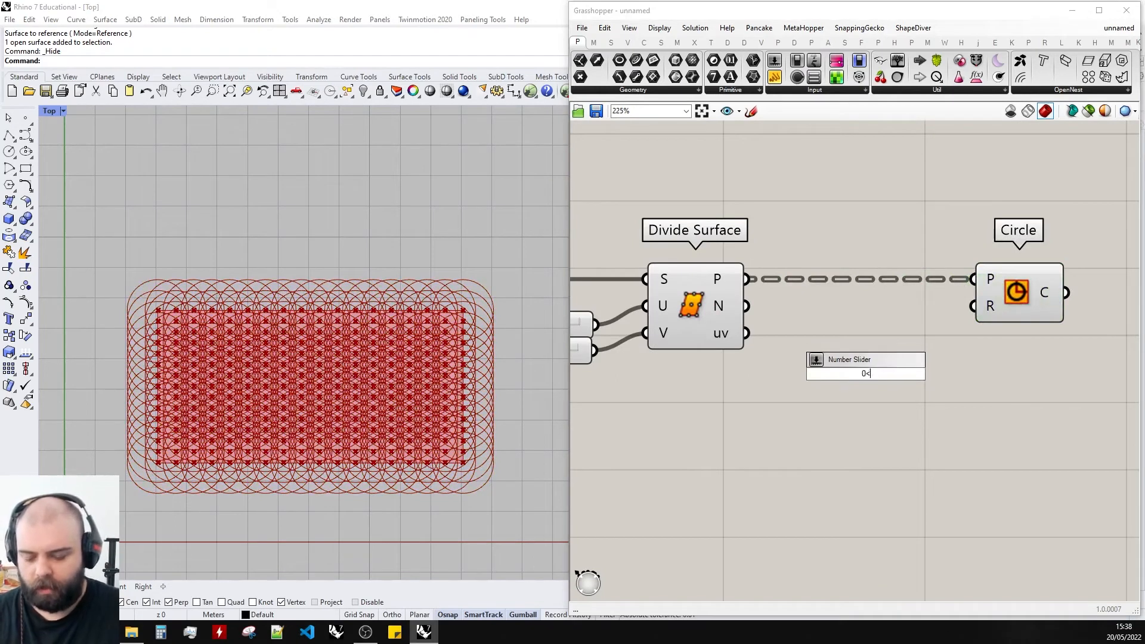
key("Return")
left_click_drag(866, 374, 814, 412)
left_click_drag(931, 411, 973, 306)
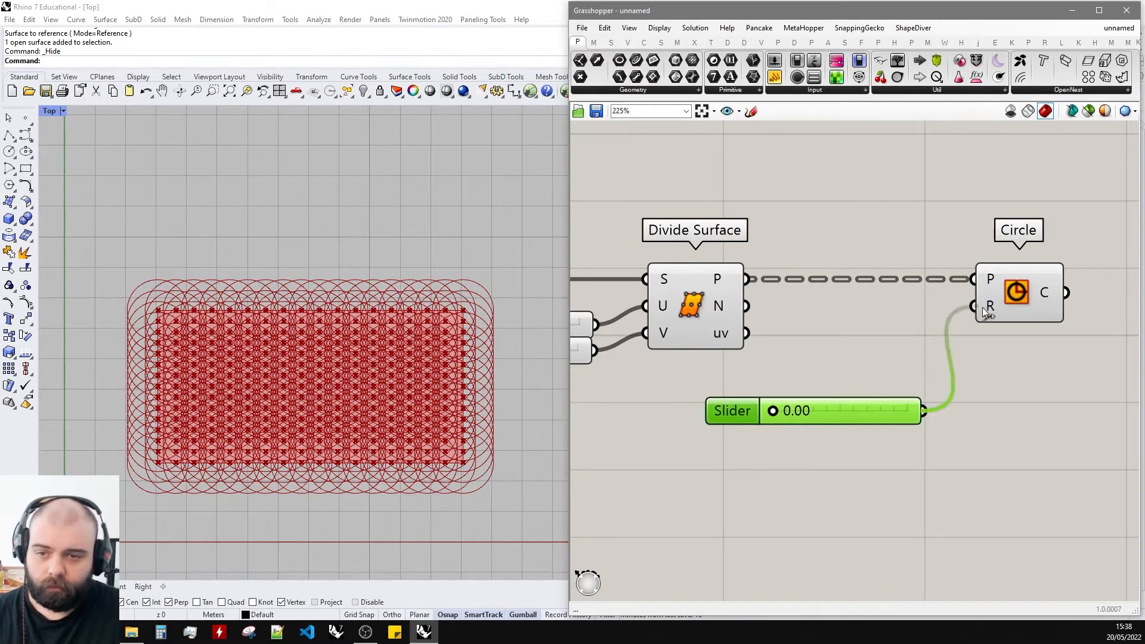
left_click_drag(783, 412, 797, 412)
Turn off the preview of the Divide Surface component.
scroll(968, 368, "down", 4)
left_click_drag(920, 455, 733, 282)
key("space")
left_click(770, 250)
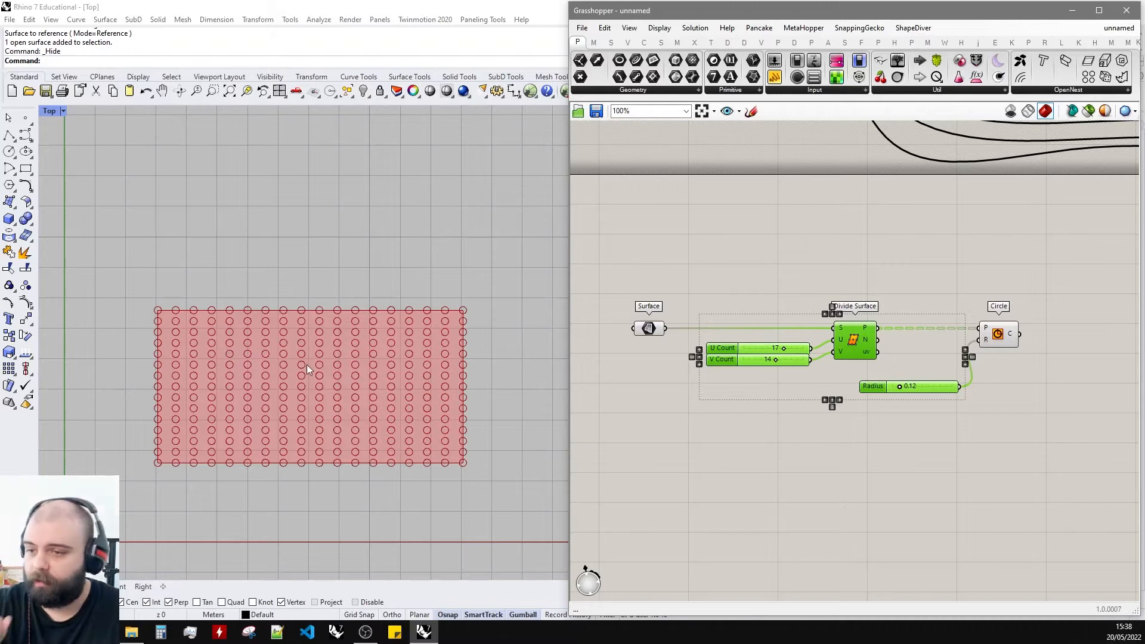
left_click(796, 291)
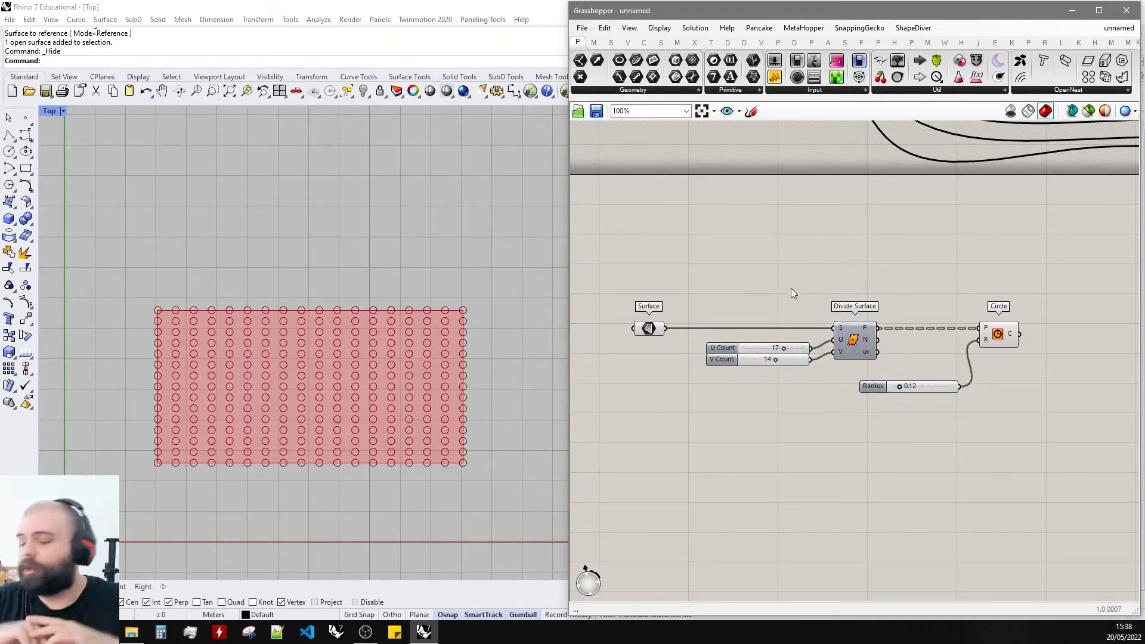
Draw a wavy control point curve across the surface in the Top view, from its lower corner to the opposite upper corner.
left_click(26, 135)
scroll(232, 439, "up", 3)
left_click(147, 454)
left_click(200, 349)
left_click(256, 291)
left_click(326, 375)
scroll(233, 440, "down", 4)
left_click(335, 447)
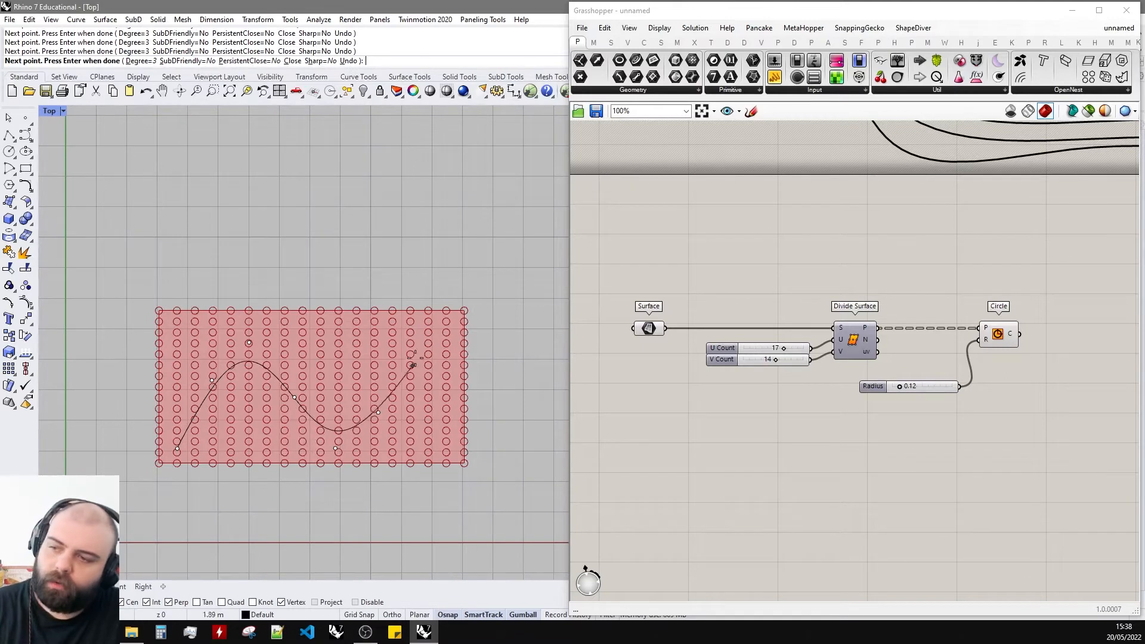
left_click(441, 343)
key("Return")
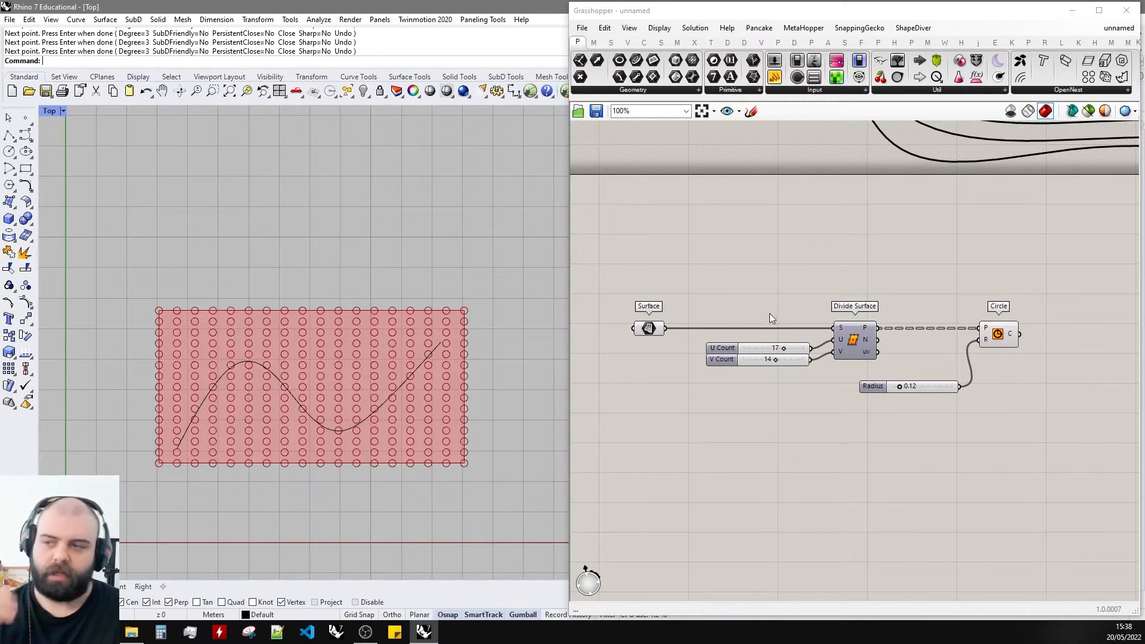
Move the Circle component and its Radius slider farther away from Divide Surface to make room between them.
scroll(331, 397, "up", 3)
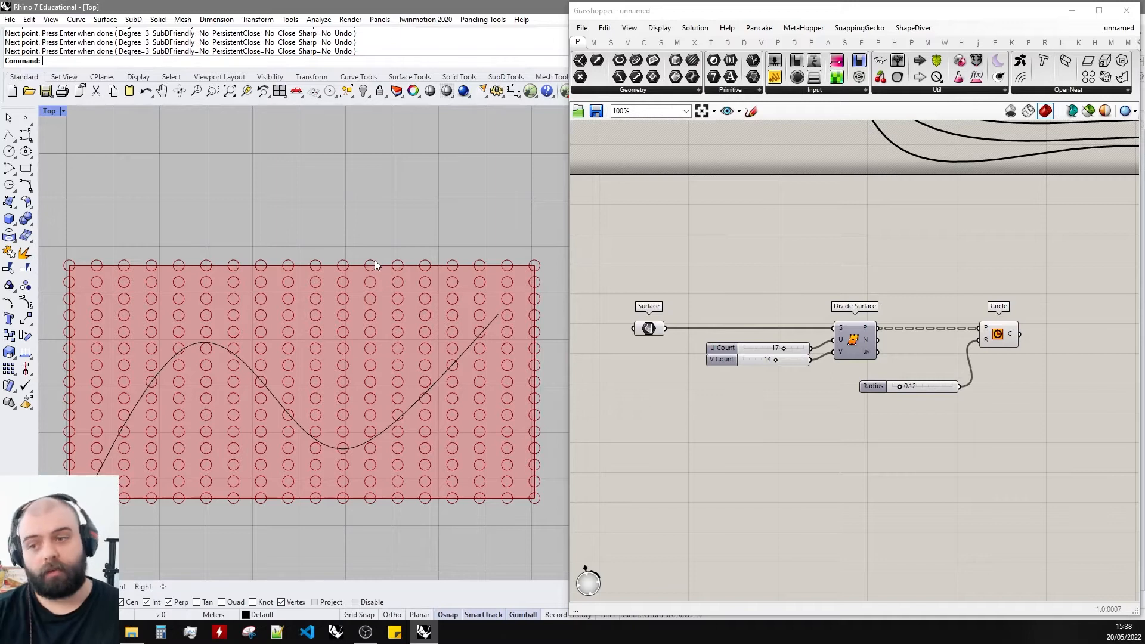
scroll(732, 291, "down", 3)
scroll(978, 362, "up", 3)
left_click_drag(969, 380, 731, 239)
left_click_drag(856, 293, 990, 296)
Add a Curve parameter below Divide Surface and reference the drawn wavy curve in it.
double_click(735, 452)
type("curve")
left_click(740, 443)
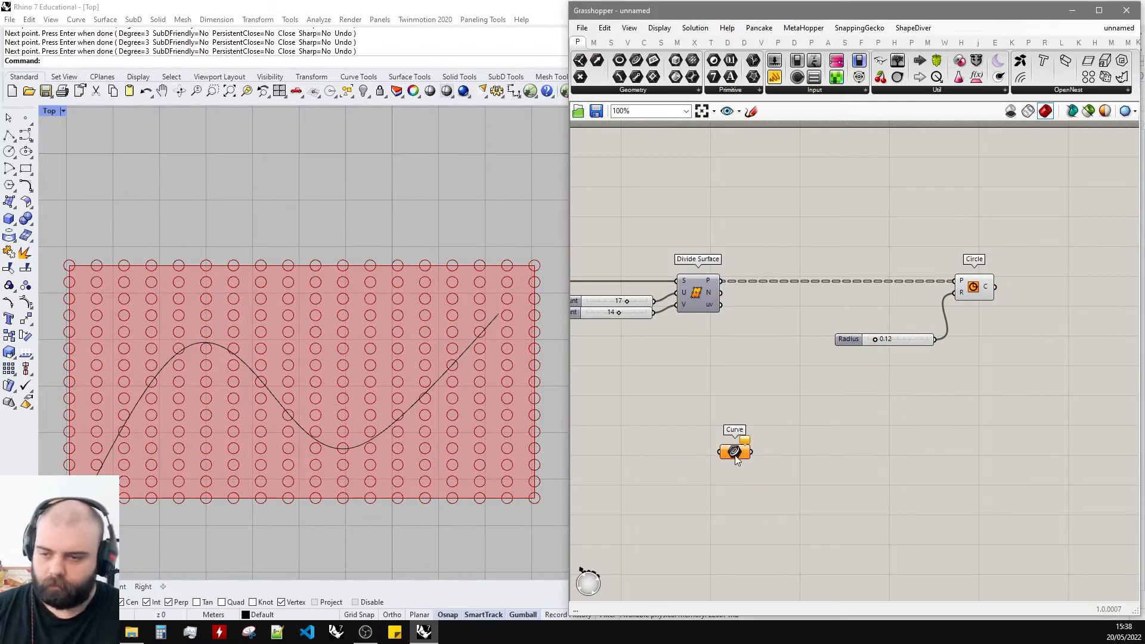
scroll(674, 452, "up", 2)
right_click(742, 461)
left_click(776, 524)
left_click(428, 389)
scroll(980, 357, "down", 2)
scroll(871, 423, "up", 2)
left_click_drag(868, 421, 850, 403)
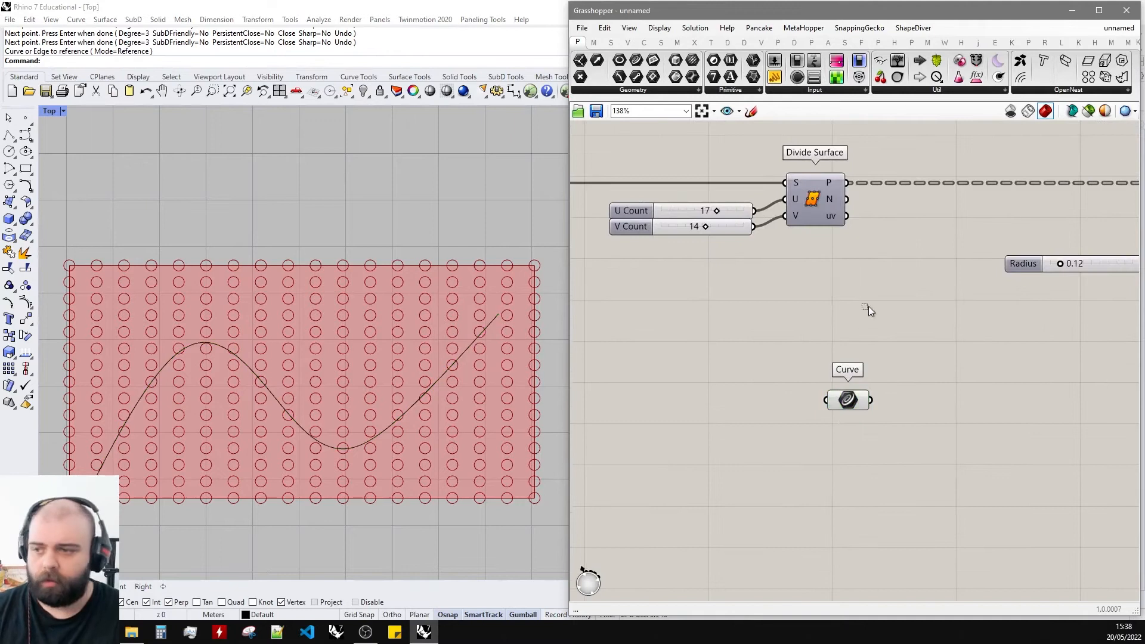
Hide the original wavy curve in Rhino and adjust the Curve parameter's place on the canvas.
left_click_drag(248, 328, 389, 417)
left_click_drag(447, 524, 321, 303)
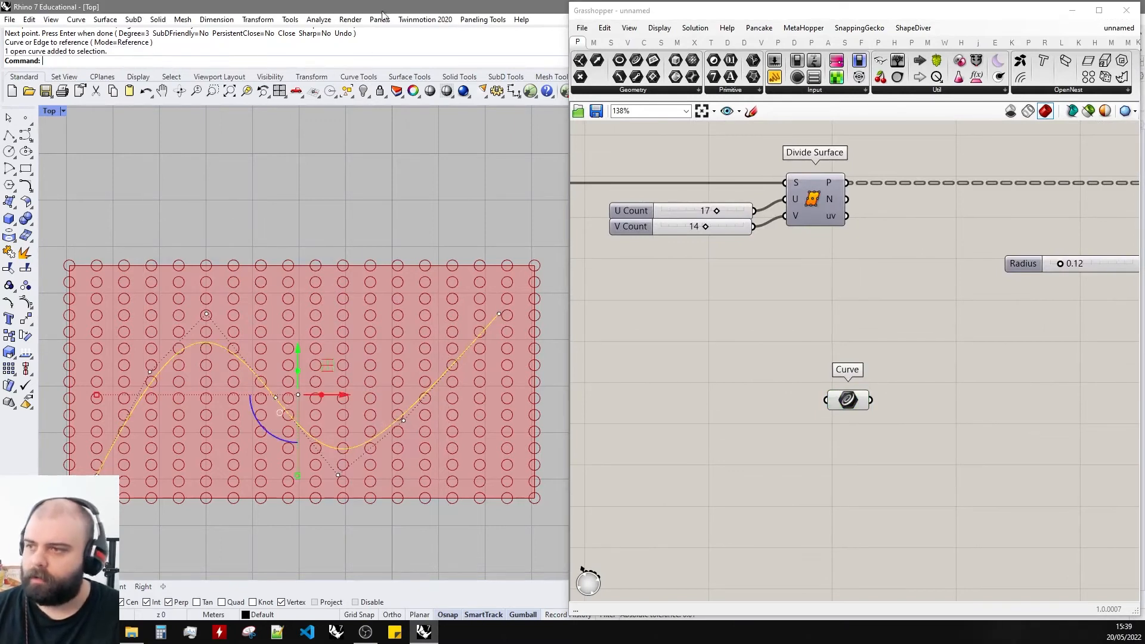
left_click(363, 91)
right_click_drag(854, 391, 723, 371)
scroll(723, 373, "down", 1)
left_click_drag(722, 375, 734, 378)
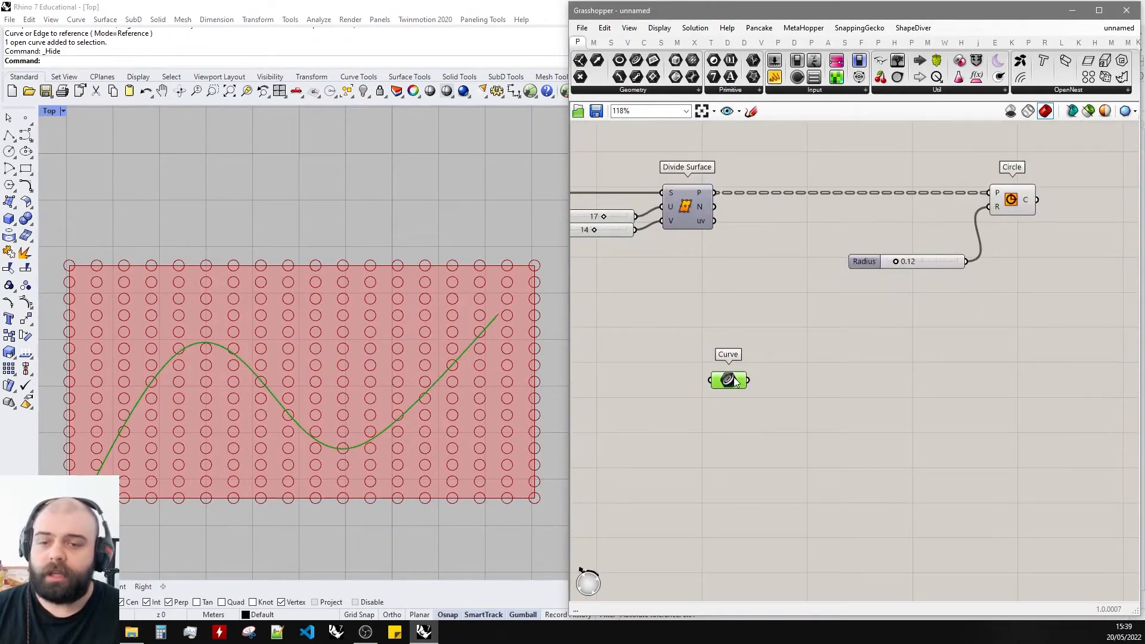
left_click(755, 337)
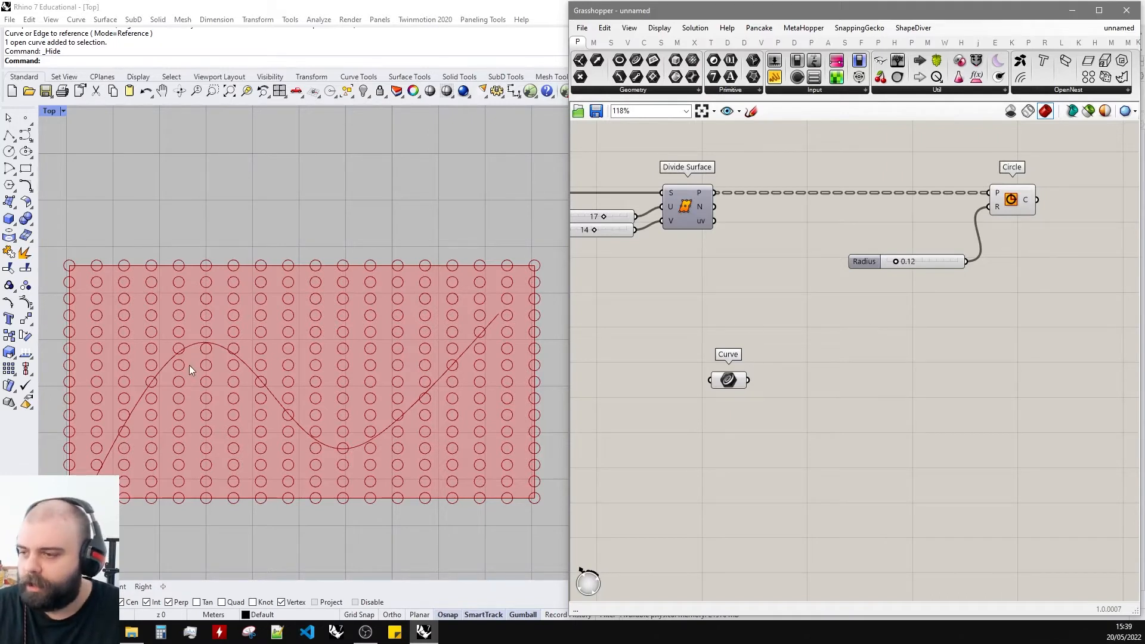
Turn the preview of the Divide Surface points back on.
scroll(189, 365, "up", 6)
scroll(303, 320, "down", 4)
left_click(681, 214)
middle_click(681, 214)
left_click(704, 190)
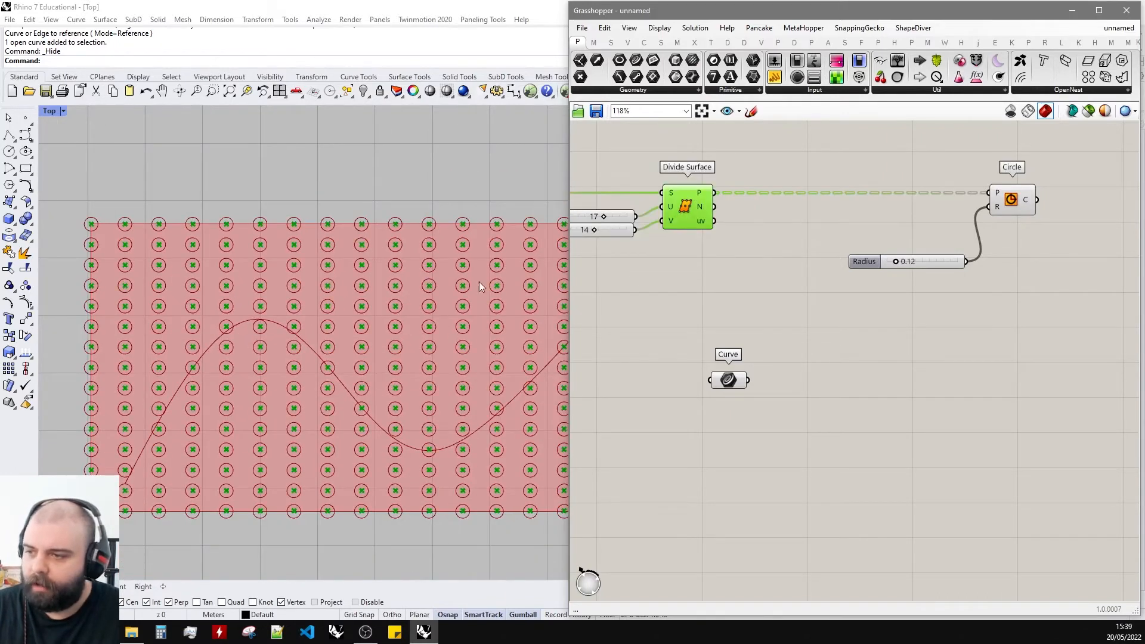
Examine how the circle grid relates to the referenced curve, highlighting the Divide Surface points and the curve in turn.
scroll(243, 357, "up", 5)
scroll(285, 316, "down", 7)
scroll(203, 305, "up", 6)
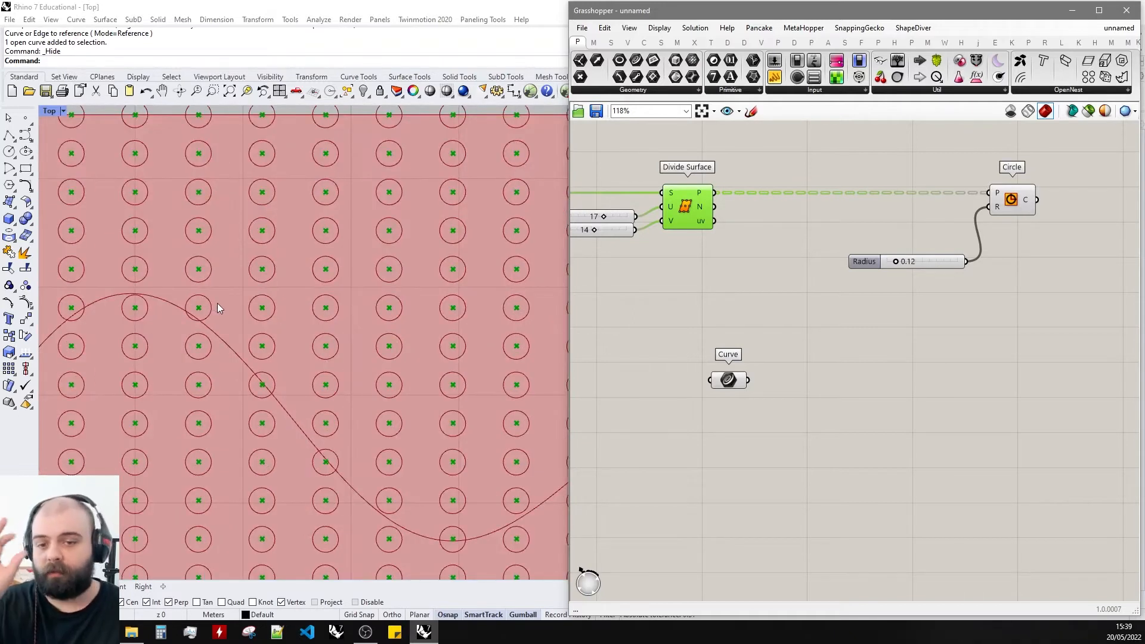
scroll(227, 306, "down", 6)
scroll(329, 209, "up", 2)
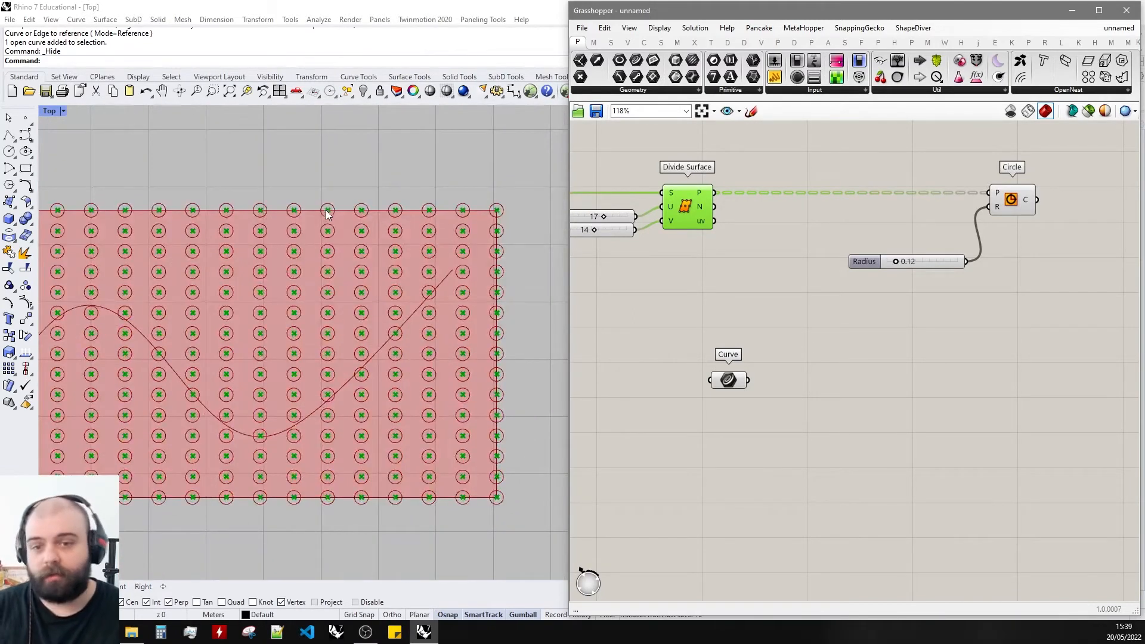
left_click(867, 360)
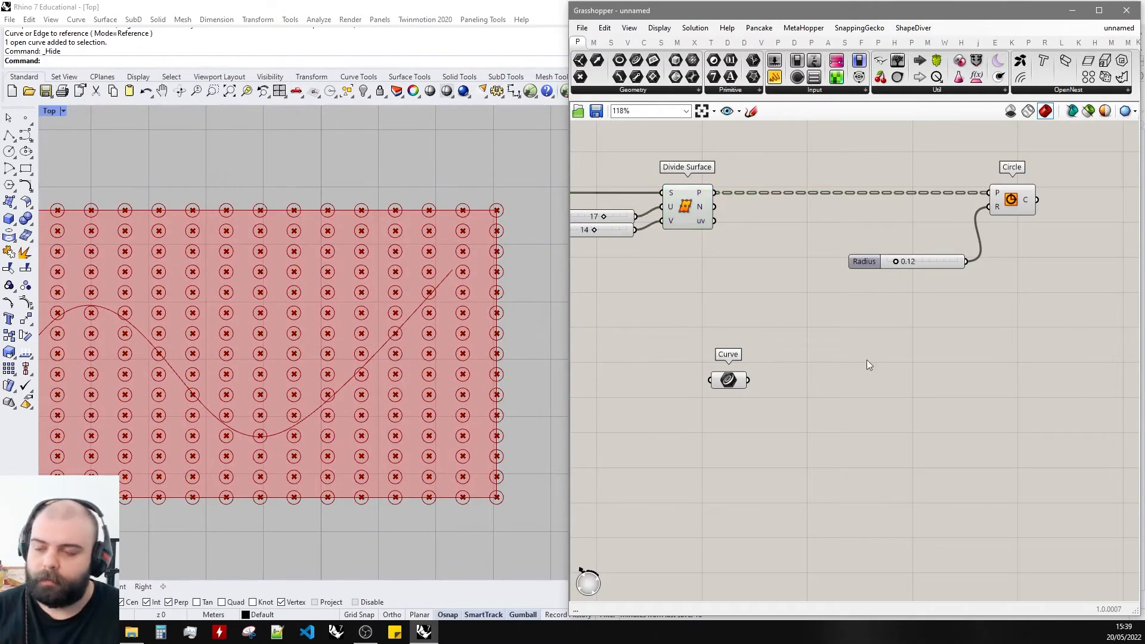
right_click_drag(755, 322, 806, 338)
left_click(739, 226)
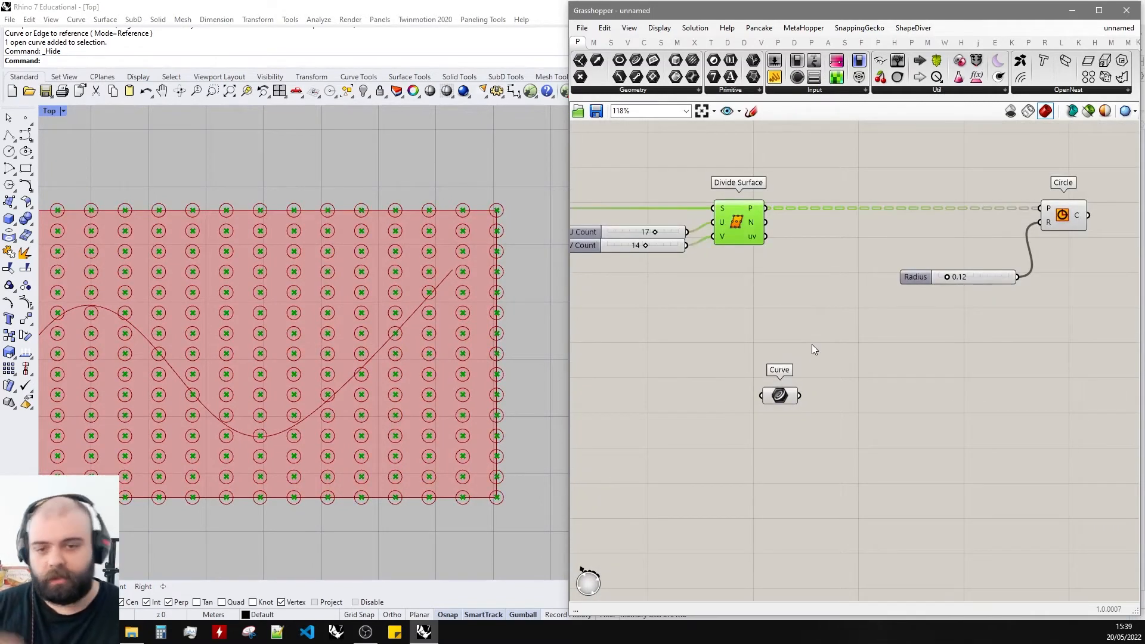
left_click(779, 395)
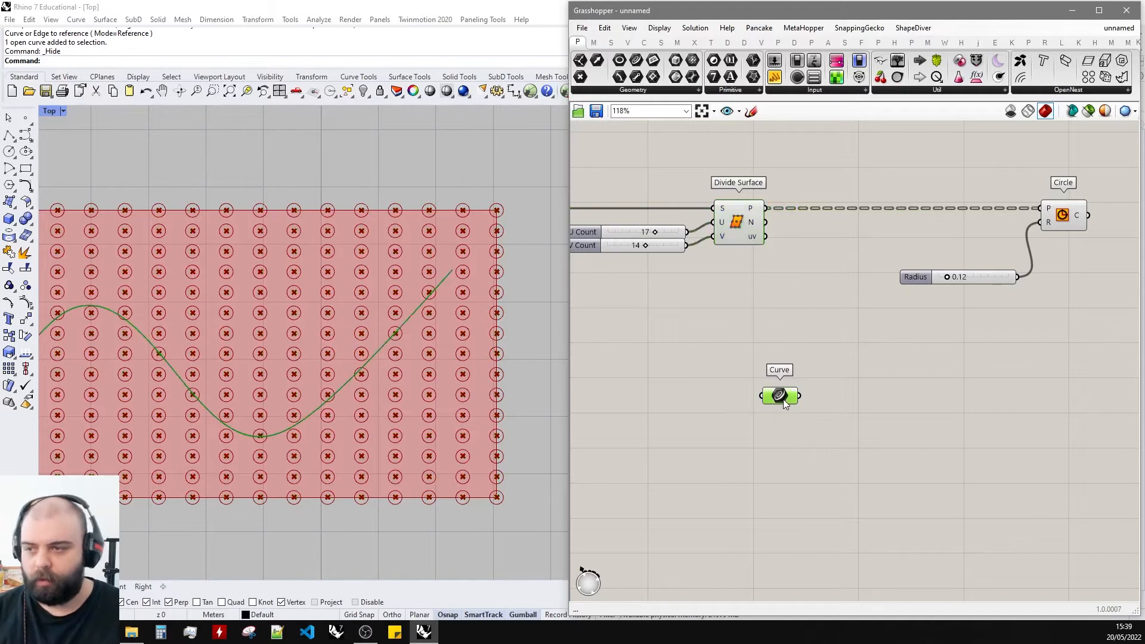
Add a Pull Point component and feed it the Divide Surface points as its points and the Curve parameter as its geometry.
double_click(851, 359)
type("pull po")
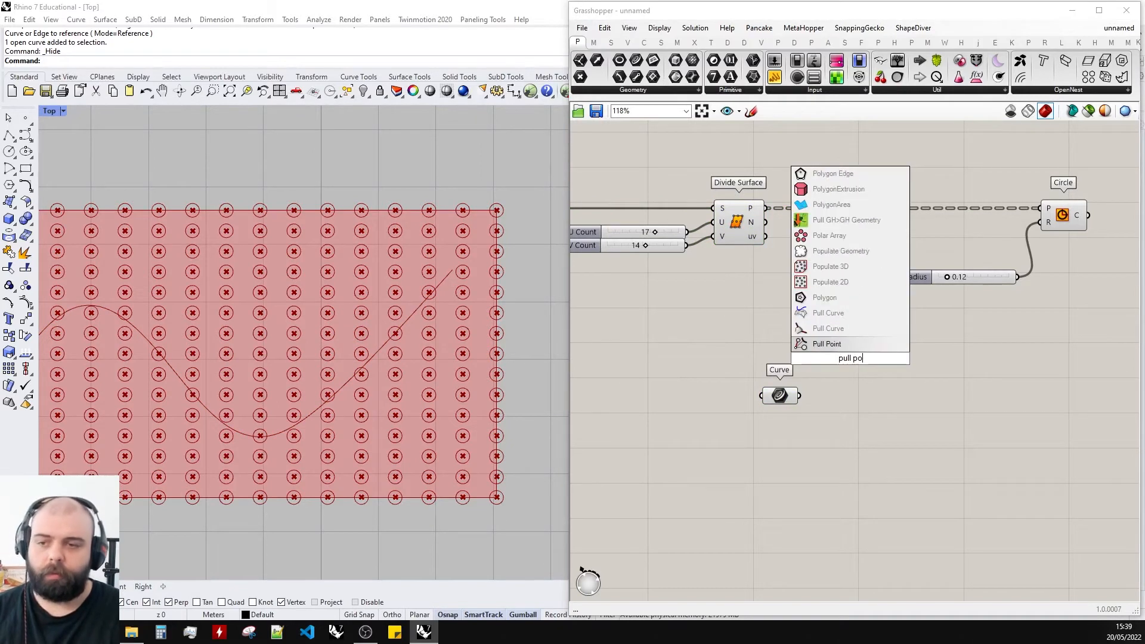
left_click(844, 343)
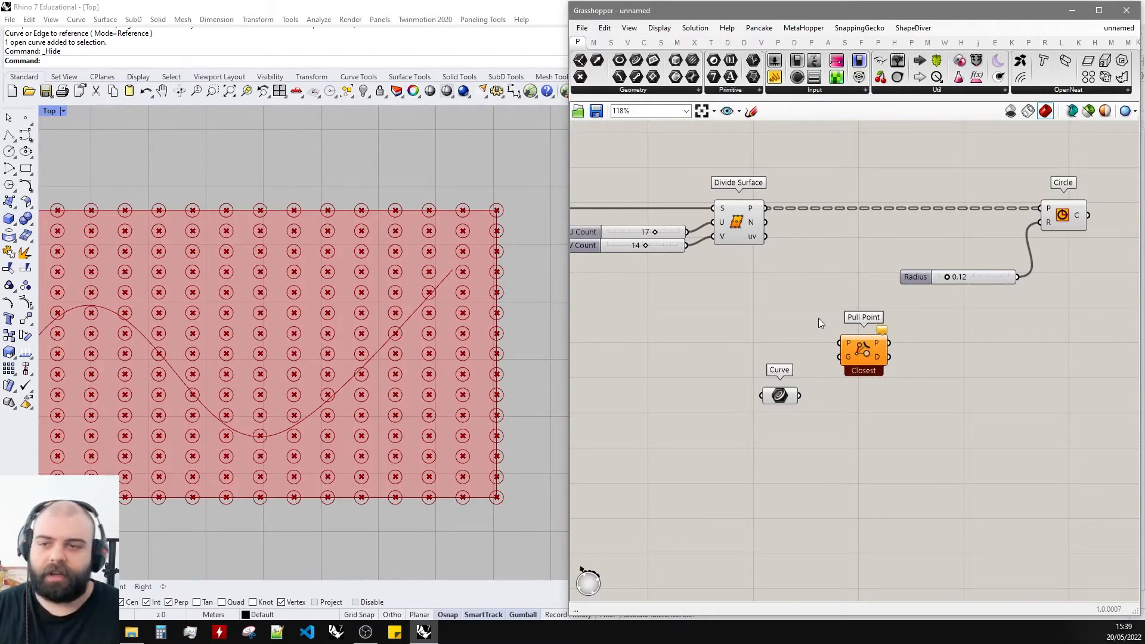
scroll(829, 285, "up", 2)
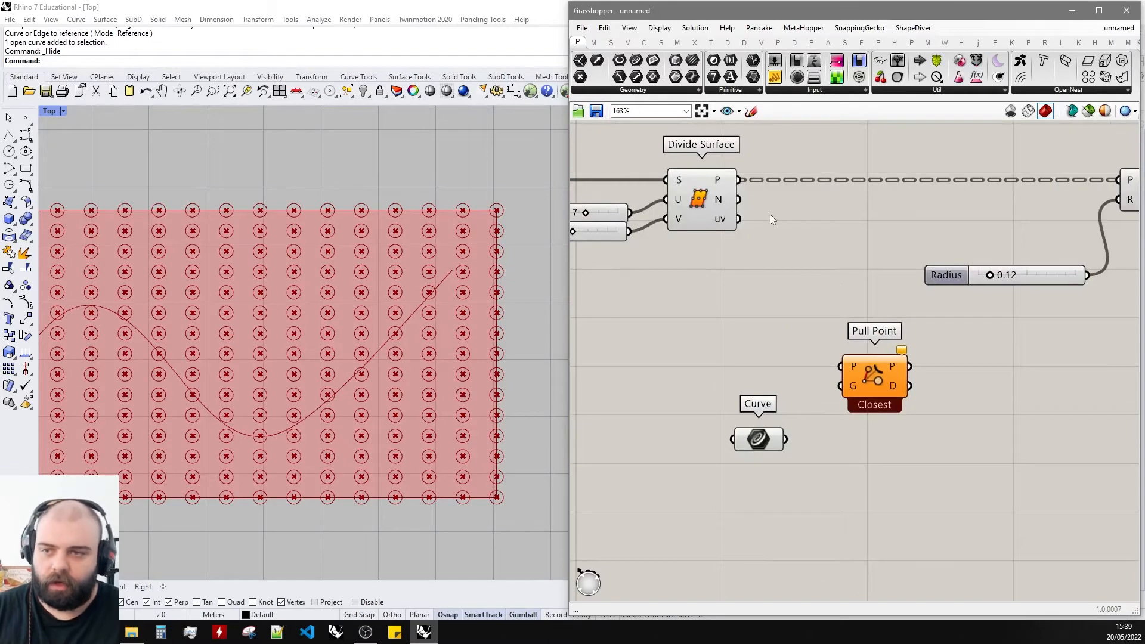
left_click_drag(721, 179, 852, 365)
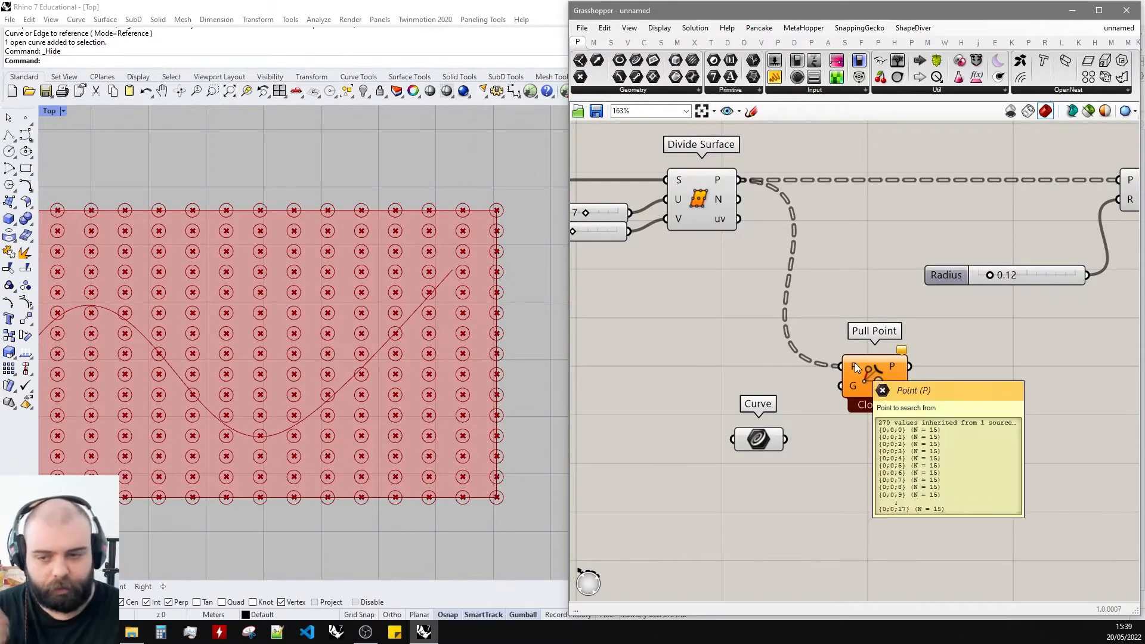
left_click(764, 373)
left_click_drag(761, 439, 841, 386)
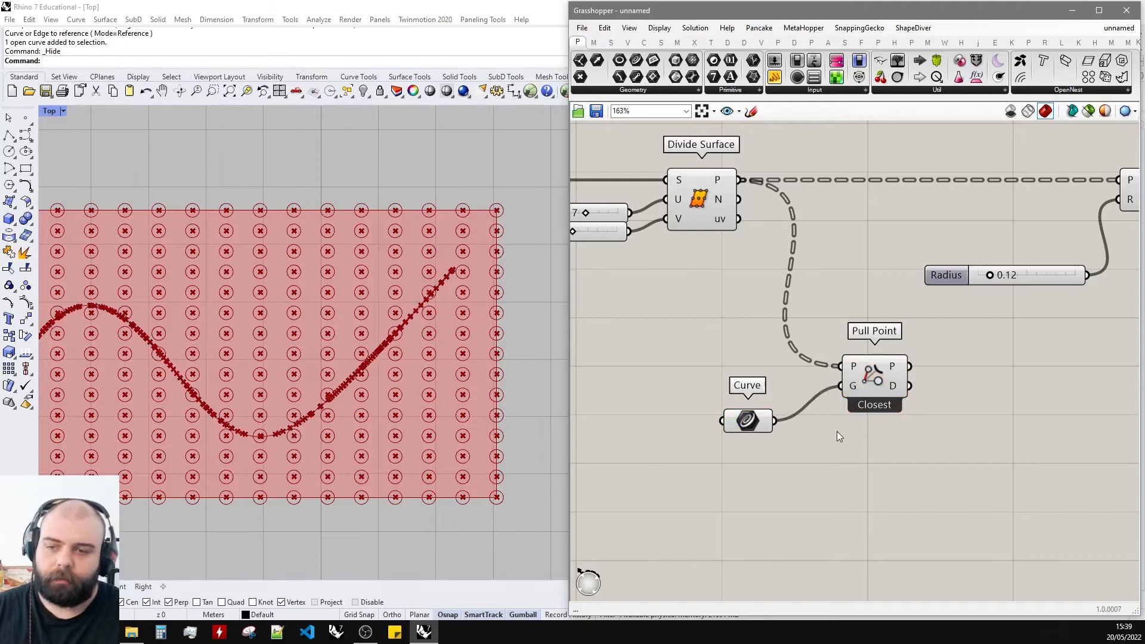
Flatten the points output of Divide Surface, using a temporary Param Viewer to check its data structure.
scroll(671, 376, "down", 4)
scroll(722, 313, "up", 3)
right_click(668, 261)
left_click(699, 326)
right_click(668, 262)
left_click(699, 323)
left_click(897, 60)
left_click(866, 165)
left_click_drag(684, 262, 782, 165)
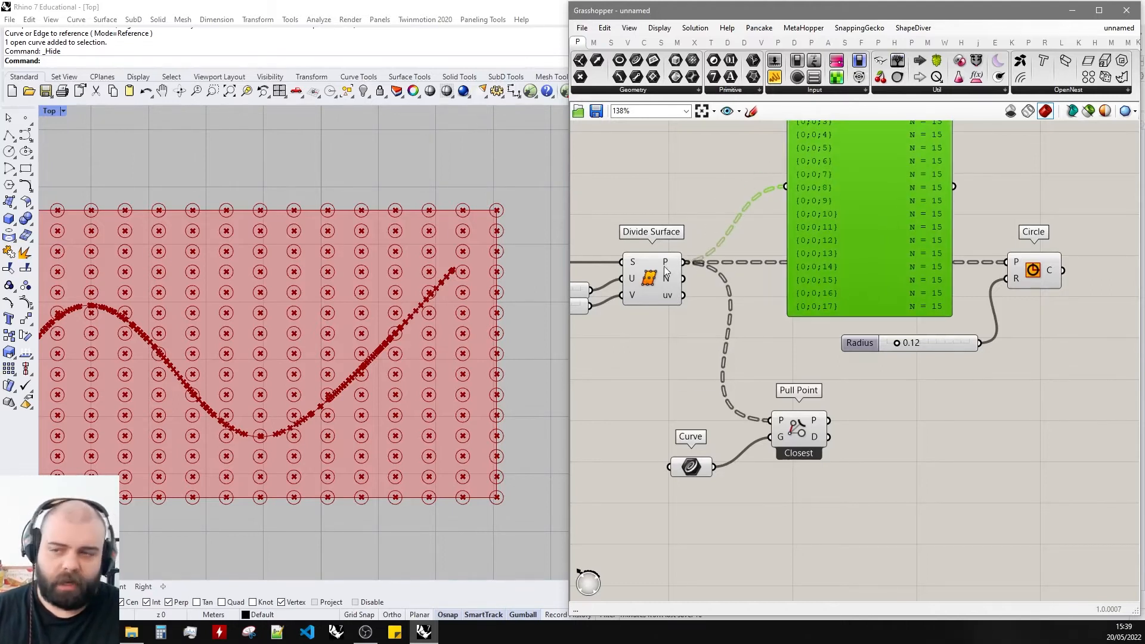
key("Delete")
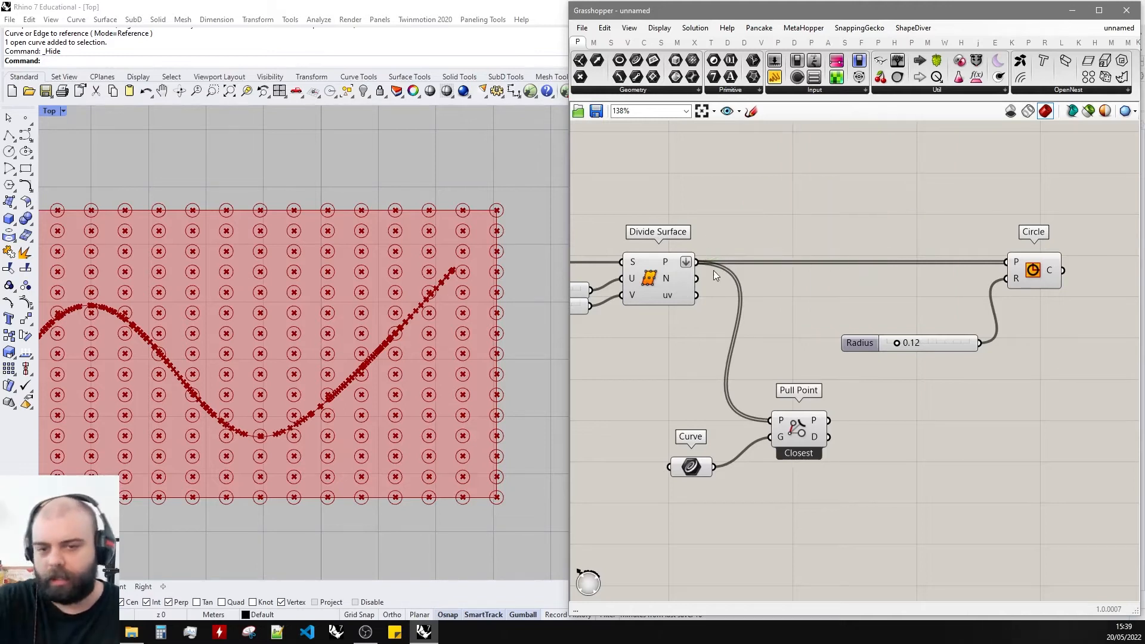
Examine the points pulled onto the curve and the distance output of the Pull Point component.
left_click(799, 429)
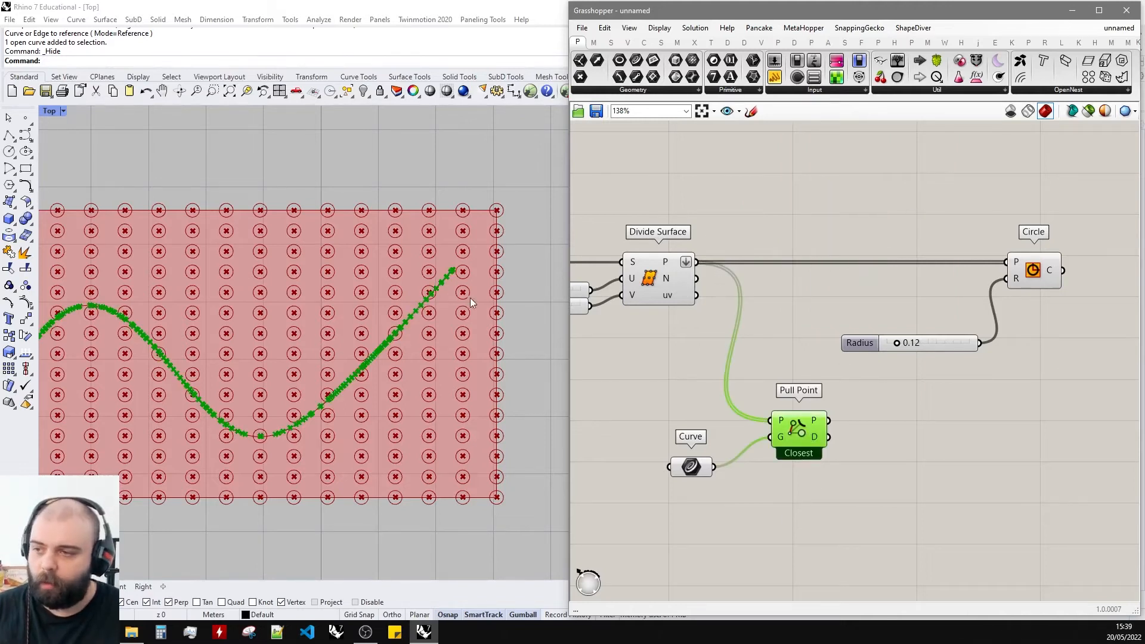
scroll(296, 357, "down", 1)
scroll(169, 411, "up", 2)
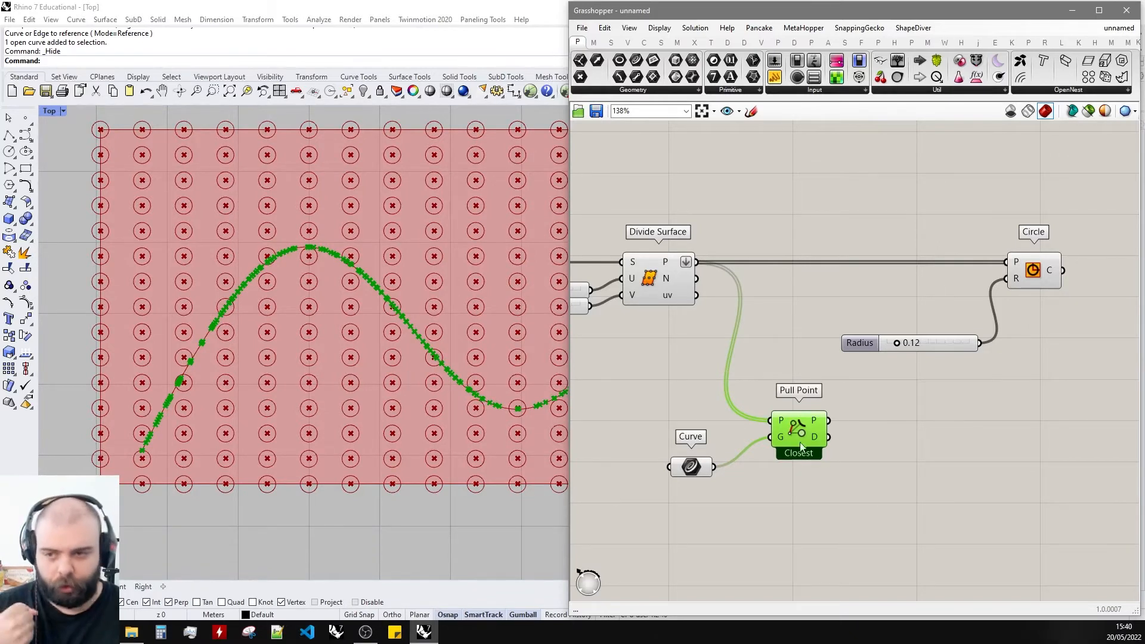
scroll(691, 437, "down", 2)
scroll(793, 444, "up", 2)
left_click(825, 441)
scroll(834, 440, "up", 2)
scroll(769, 425, "up", 1)
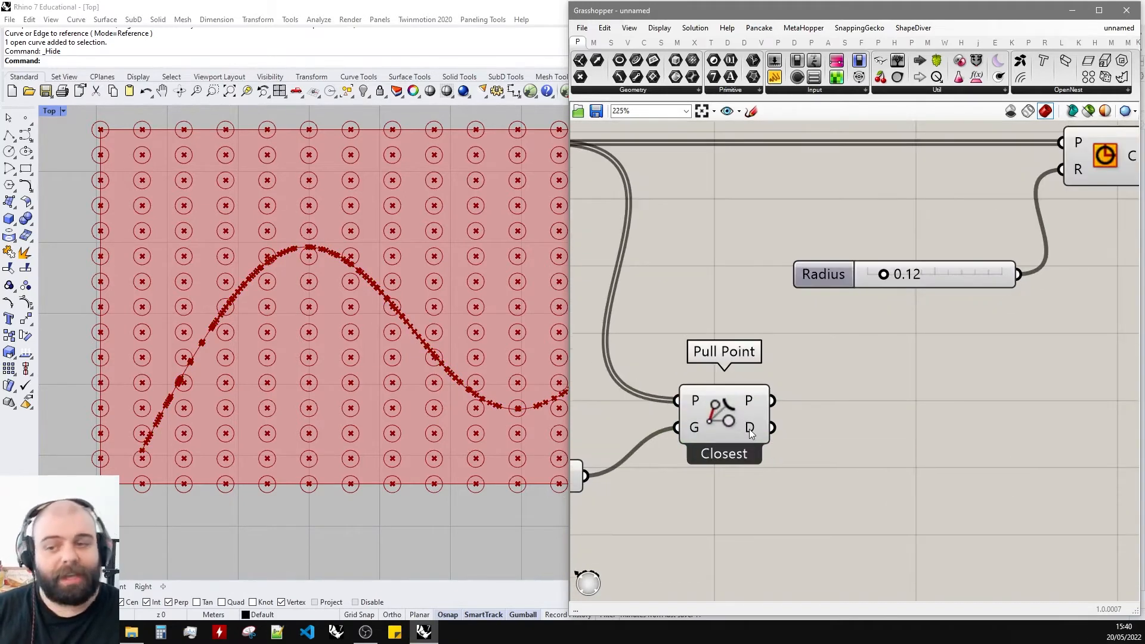
mouse_move(750, 430)
scroll(750, 430, "down", 1)
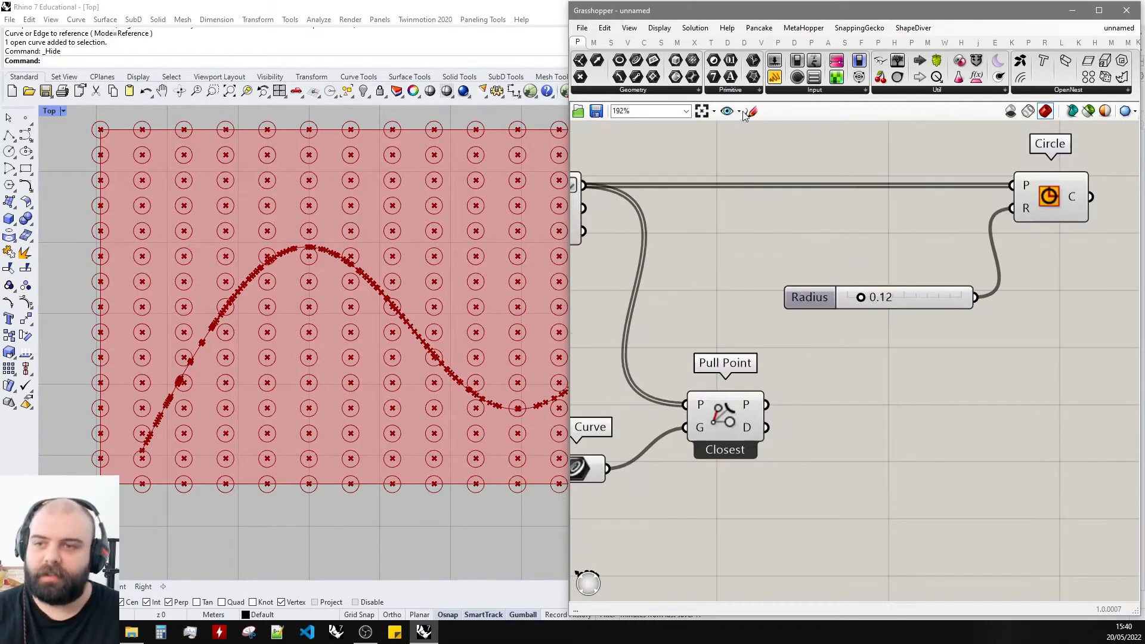
Connect a panel to the distance output of Pull Point and enlarge it.
left_click_drag(775, 76, 938, 445)
left_click_drag(821, 446, 847, 455)
scroll(828, 357, "down", 2)
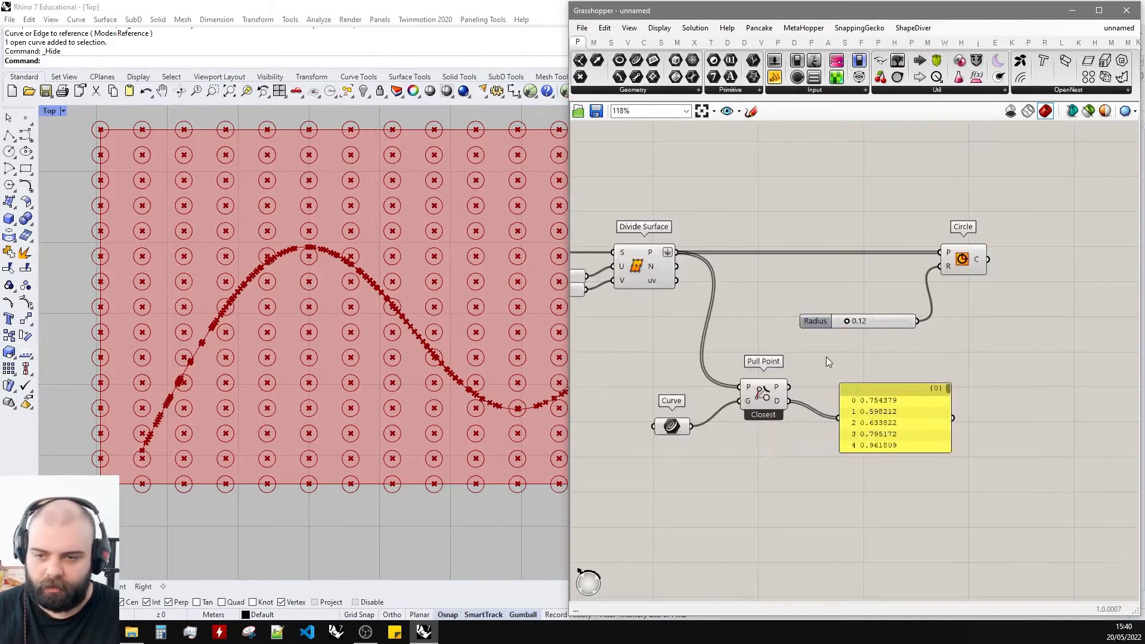
scroll(874, 448, "up", 2)
left_click_drag(997, 473, 1089, 504)
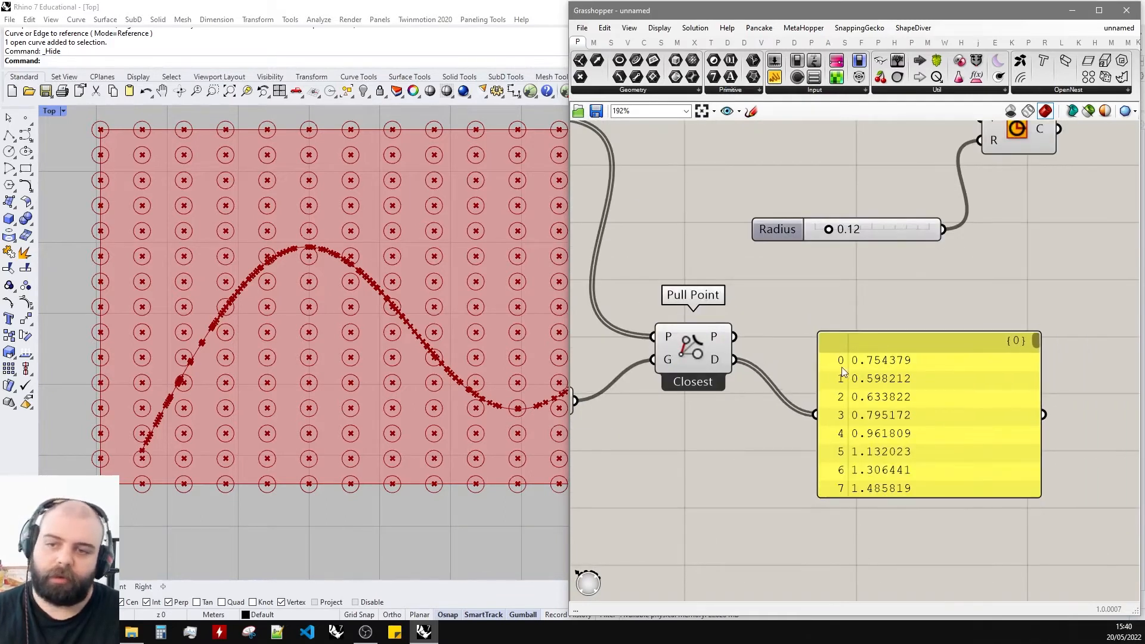
Read through the list of distances between the grid points and the curve in the panel.
scroll(843, 367, "up", 3)
scroll(857, 363, "down", 2)
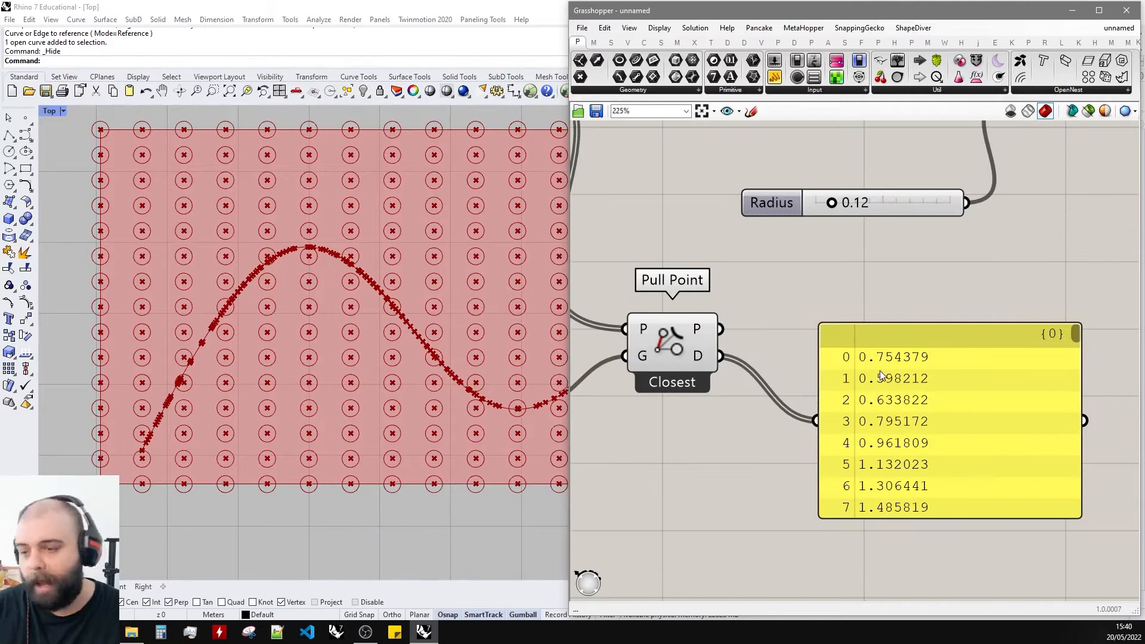
scroll(897, 365, "up", 3)
scroll(865, 388, "down", 3)
scroll(834, 417, "up", 2)
scroll(835, 448, "down", 3)
scroll(840, 478, "up", 4)
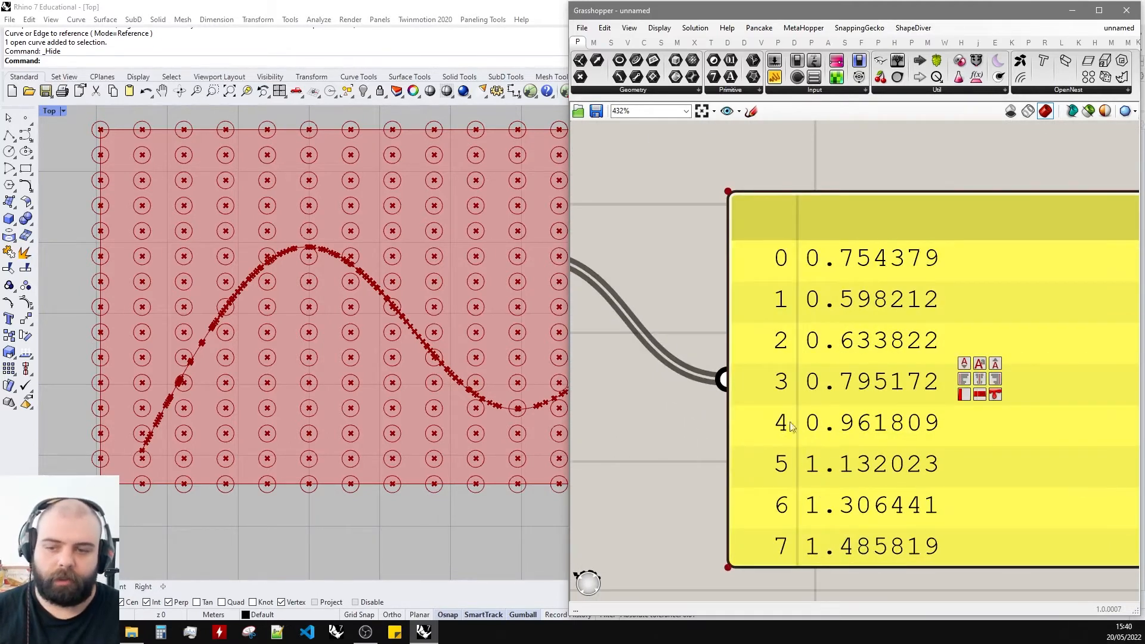
scroll(1115, 279, "down", 2)
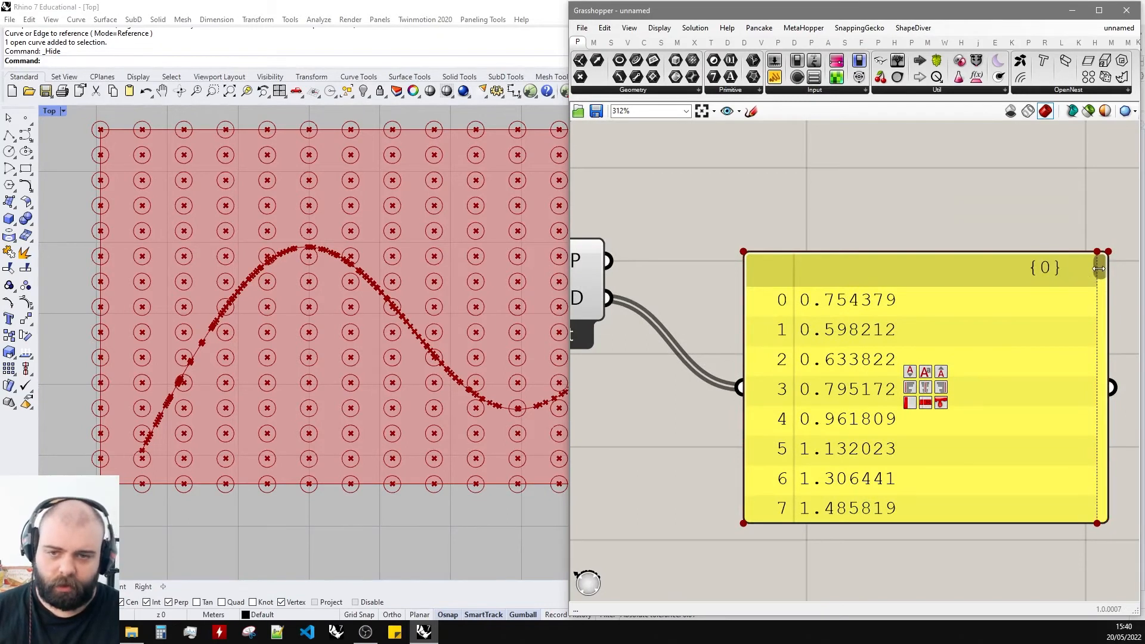
left_click_drag(1100, 267, 1034, 416)
left_click_drag(1102, 407, 1094, 313)
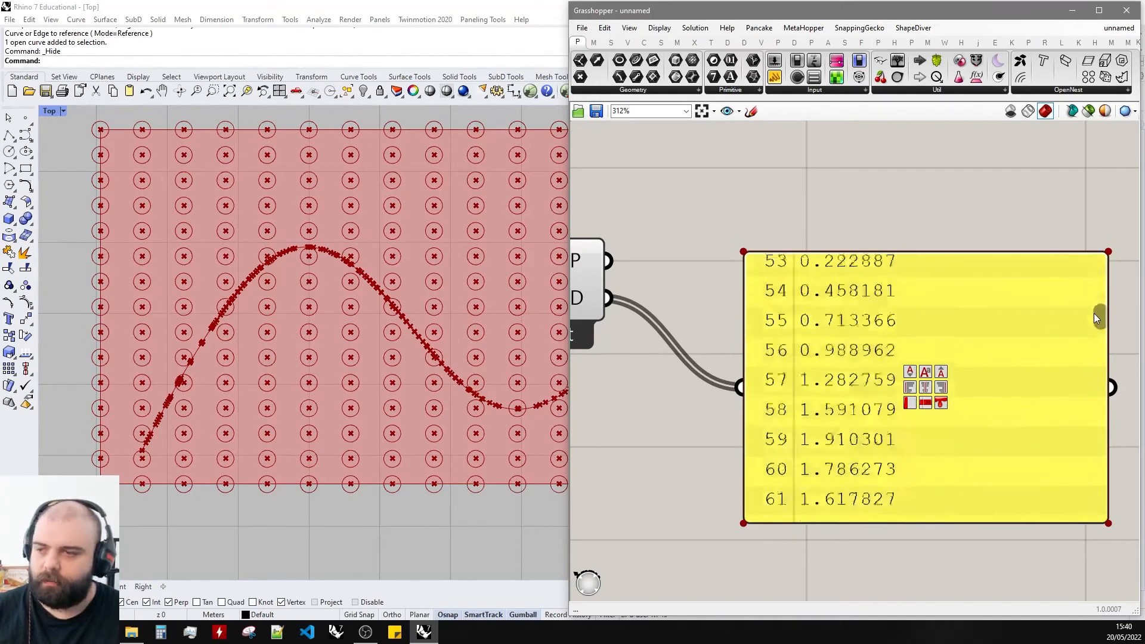
Delete the panel that lists the Pull Point distances.
scroll(710, 487, "down", 3)
left_click(884, 442)
key("Delete")
scroll(926, 418, "down", 4)
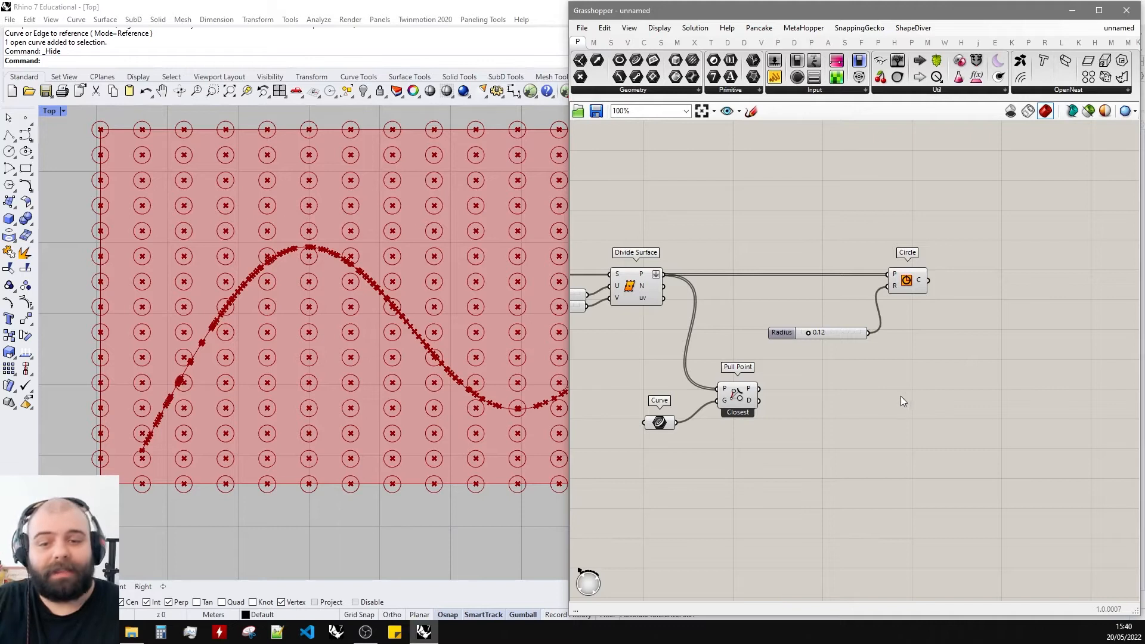
Shift the Pull Point component slightly farther from the Curve parameter.
scroll(714, 395, "up", 2)
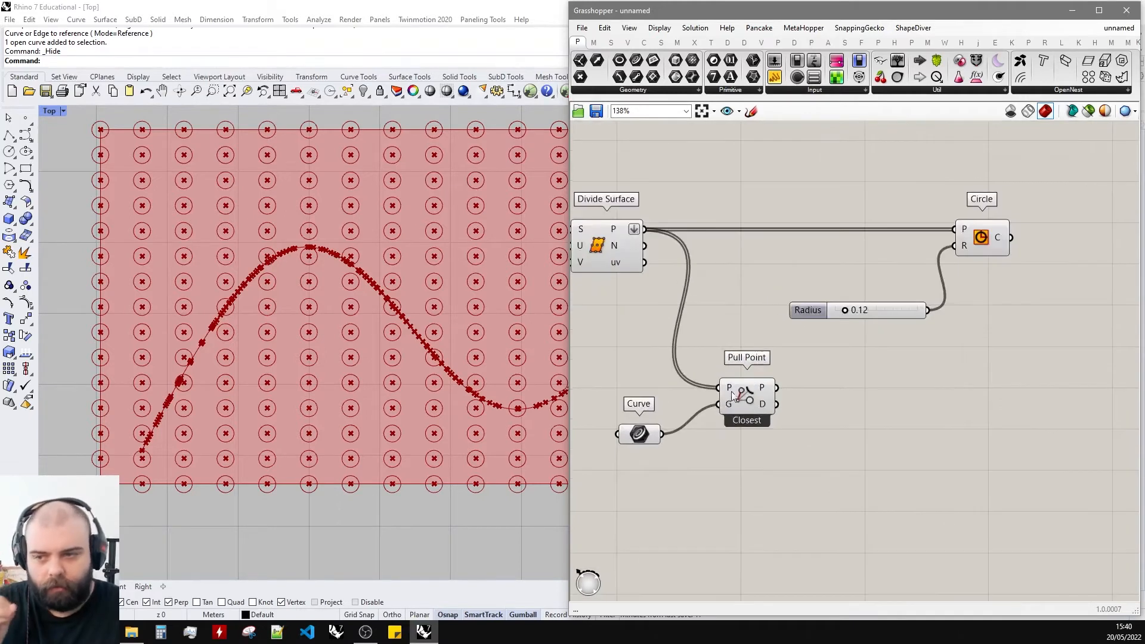
left_click(760, 391)
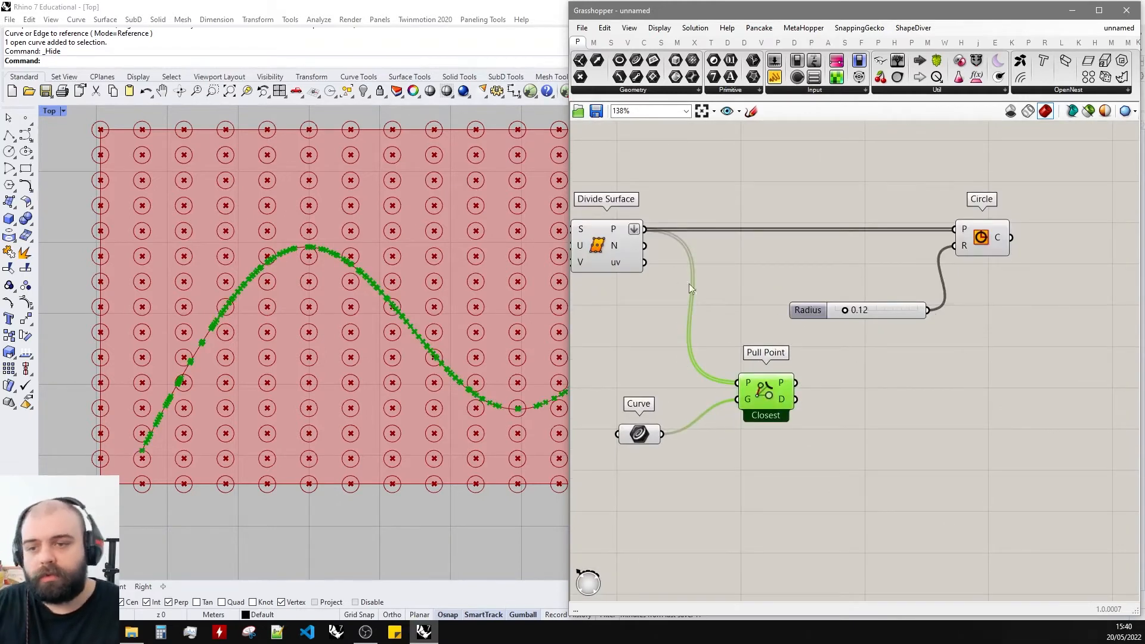
scroll(905, 297, "down", 2)
left_click(753, 358)
Replace the Radius slider's connection by wiring the distance output of Pull Point into the Circle component's radius input.
scroll(368, 320, "up", 5)
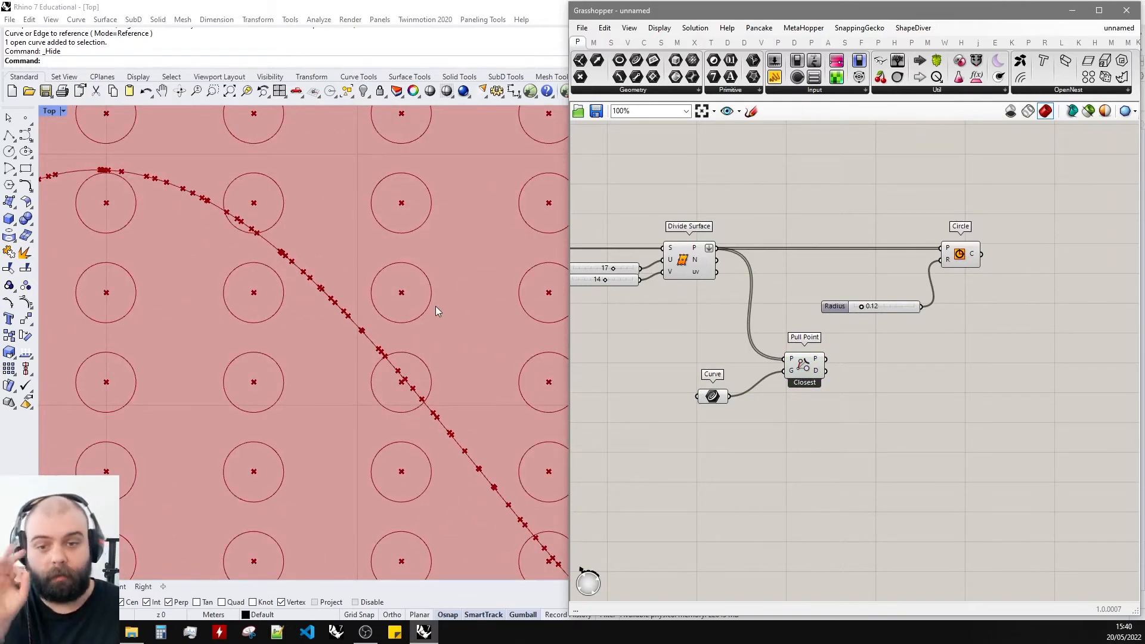
scroll(402, 312, "down", 5)
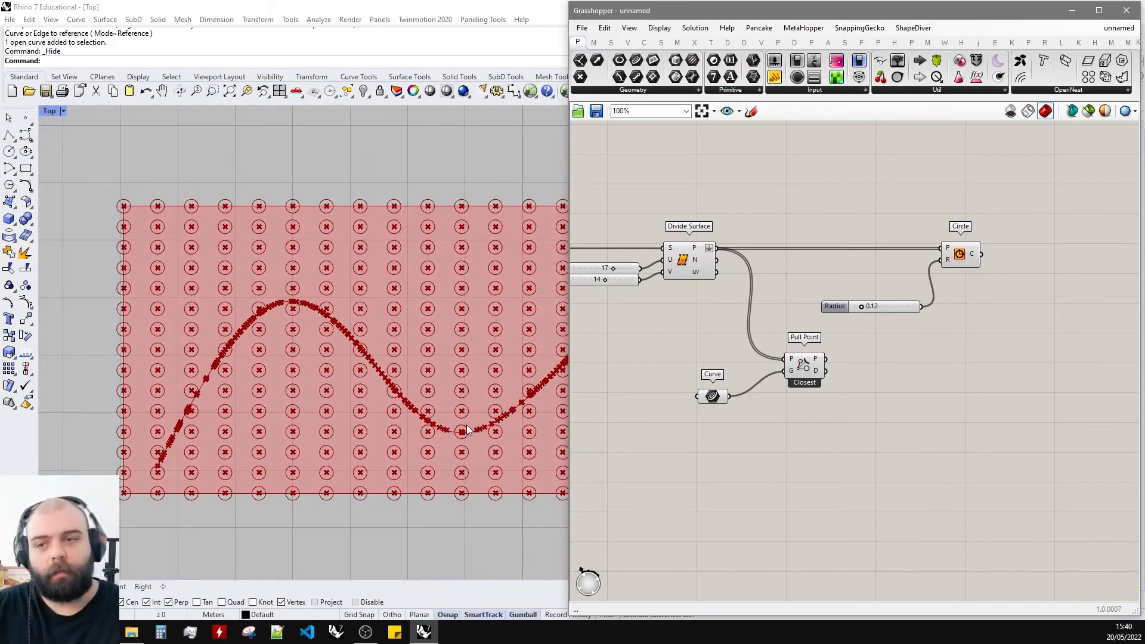
scroll(795, 350, "up", 2)
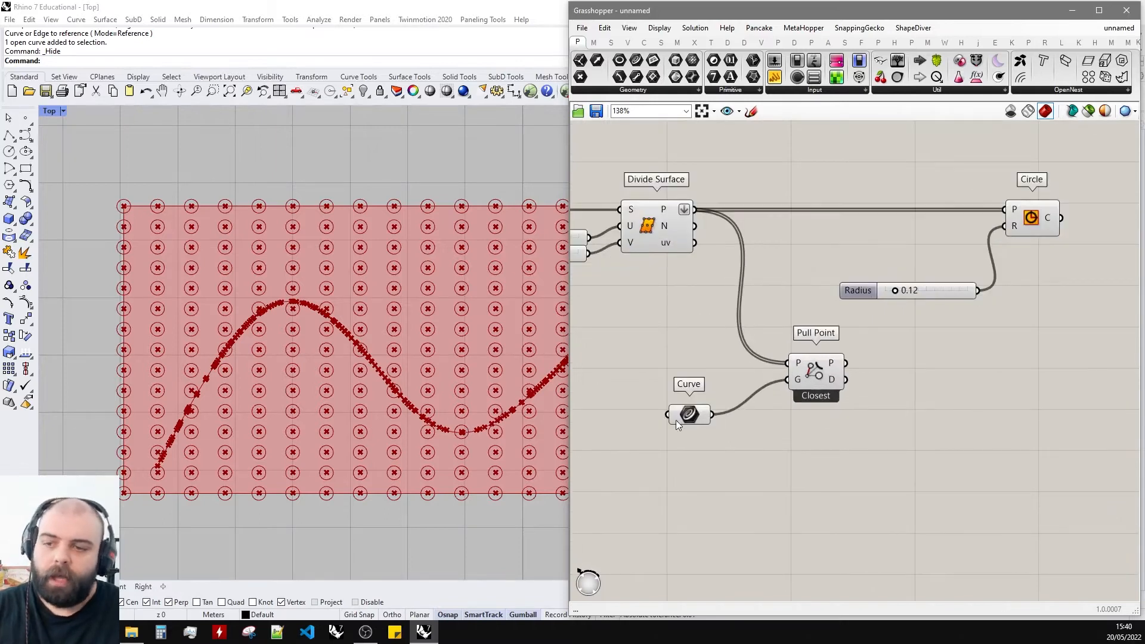
scroll(911, 367, "up", 2)
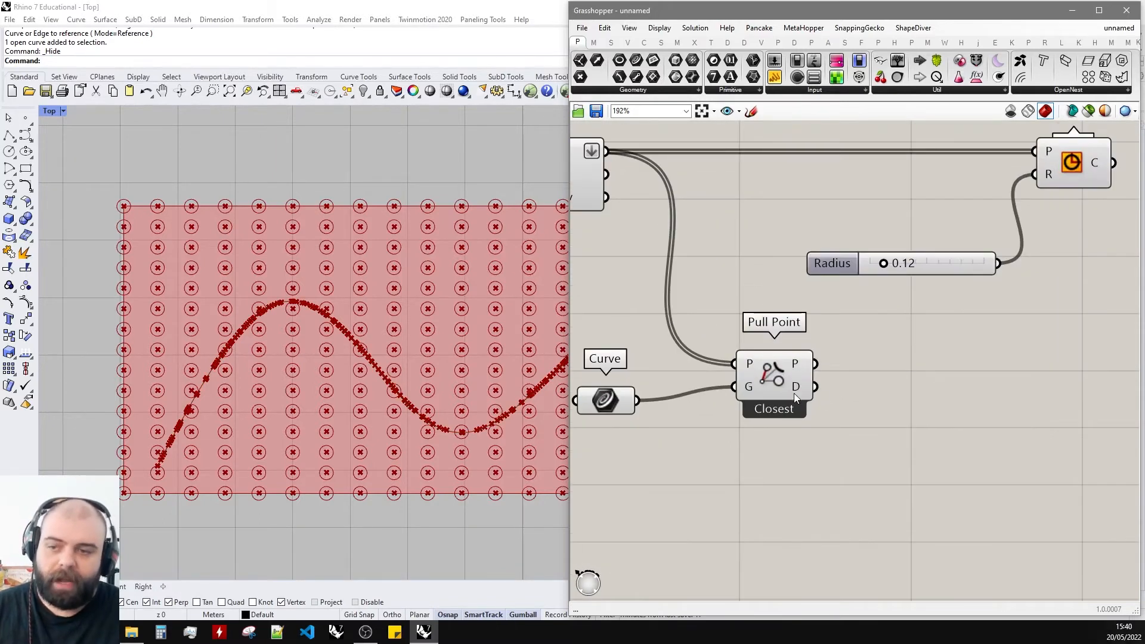
mouse_move(795, 395)
scroll(770, 427, "down", 2)
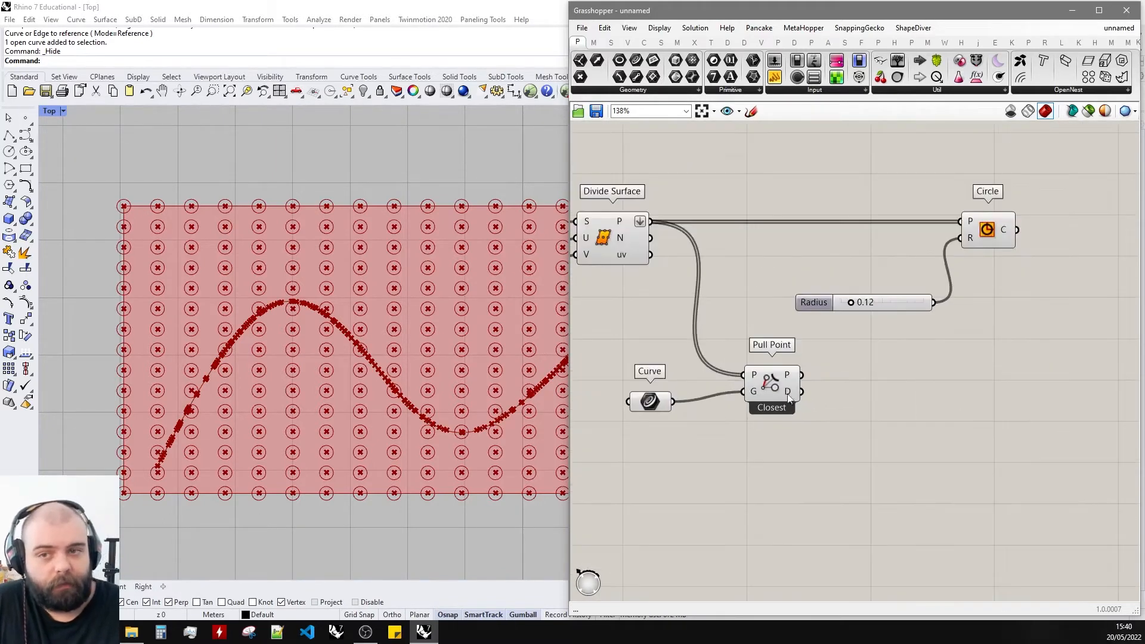
scroll(762, 421, "up", 1)
left_click_drag(789, 402, 983, 222)
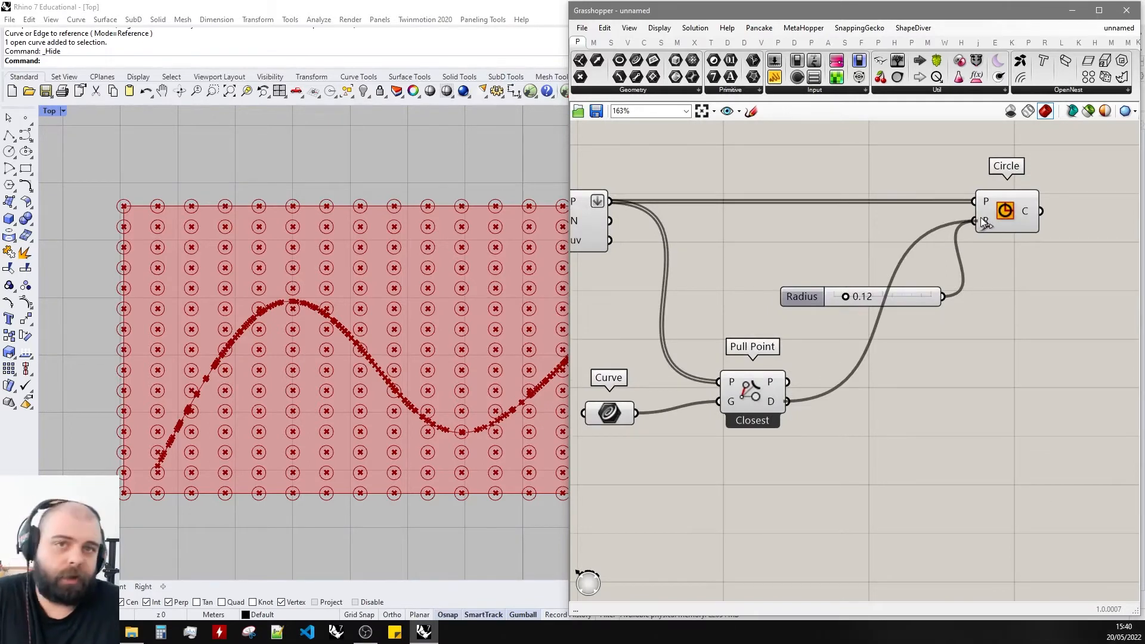
left_click_drag(981, 218, 980, 217)
scroll(870, 274, "up", 1)
scroll(236, 306, "down", 3)
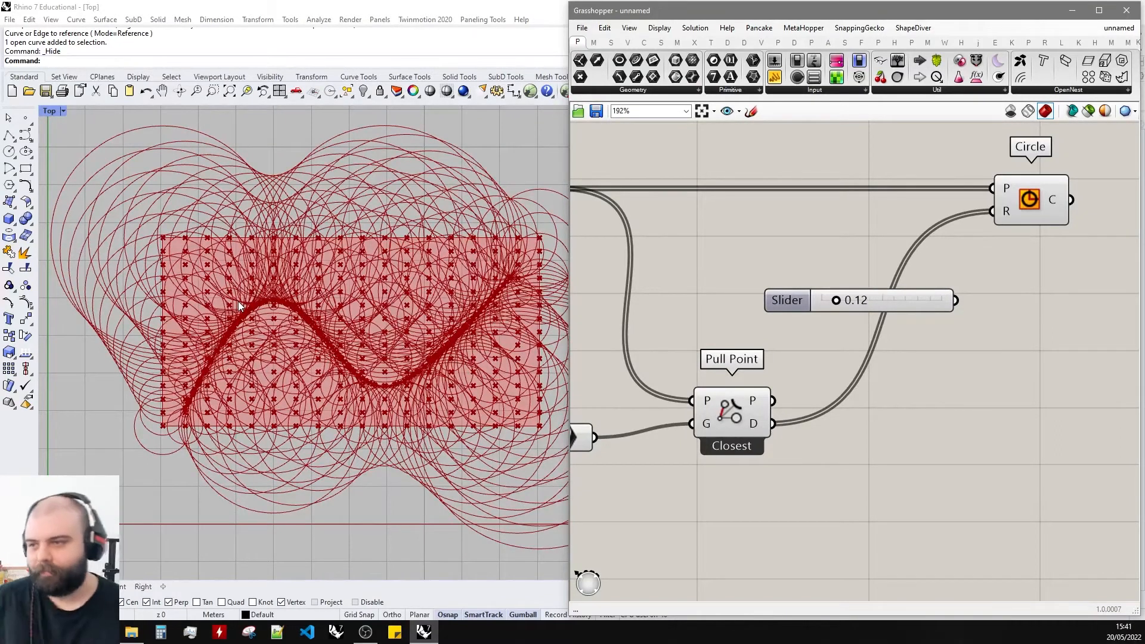
scroll(238, 306, "down", 3)
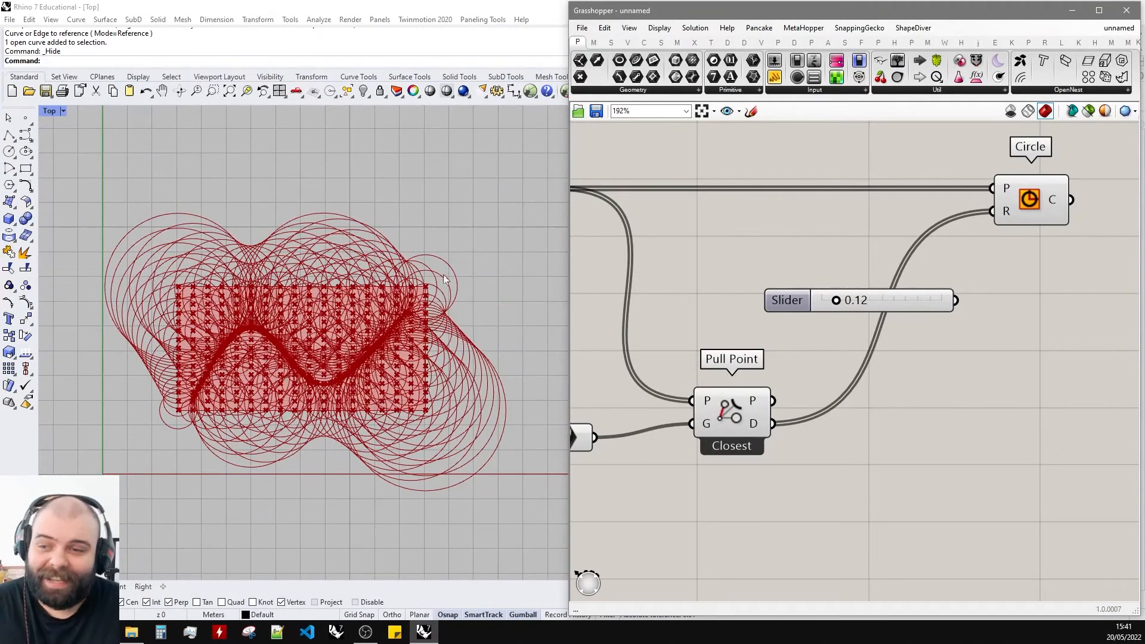
Turn off the preview of the Pull Point component and highlight the Circle component's output for viewing.
left_click(731, 416)
scroll(1018, 209, "down", 2)
scroll(787, 416, "up", 1)
left_click_drag(844, 424, 654, 325)
middle_click(654, 326)
left_click(690, 290)
scroll(717, 297, "down", 1)
left_click(759, 351)
left_click_drag(628, 281, 937, 411)
scroll(893, 431, "down", 3)
left_click(893, 431)
scroll(1104, 263, "up", 3)
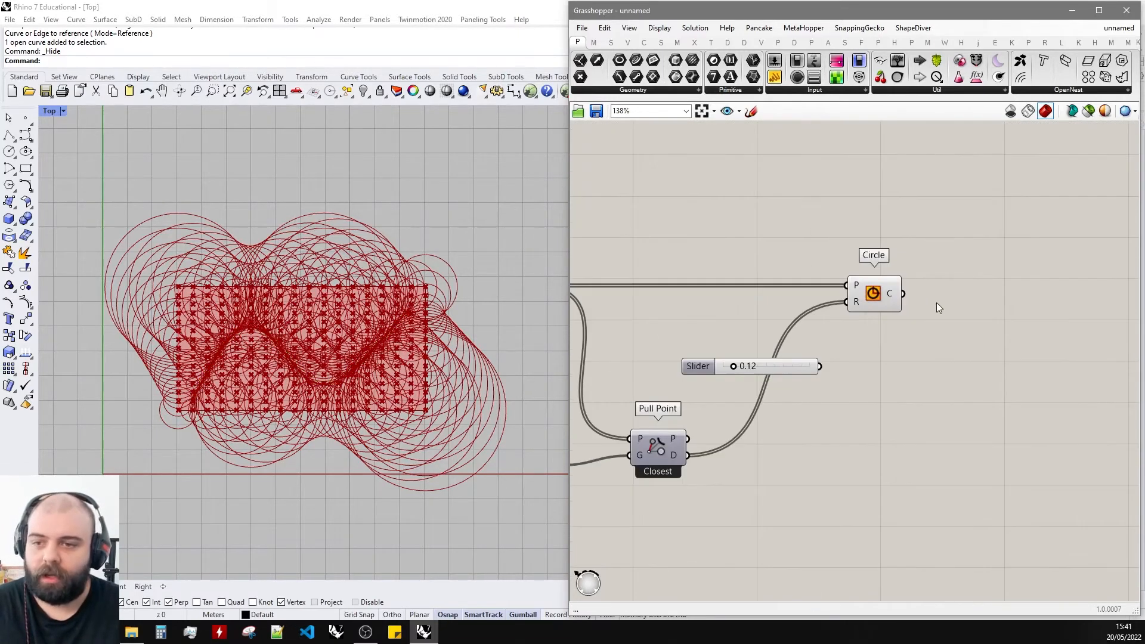
left_click(872, 297)
right_click_drag(387, 408, 413, 381)
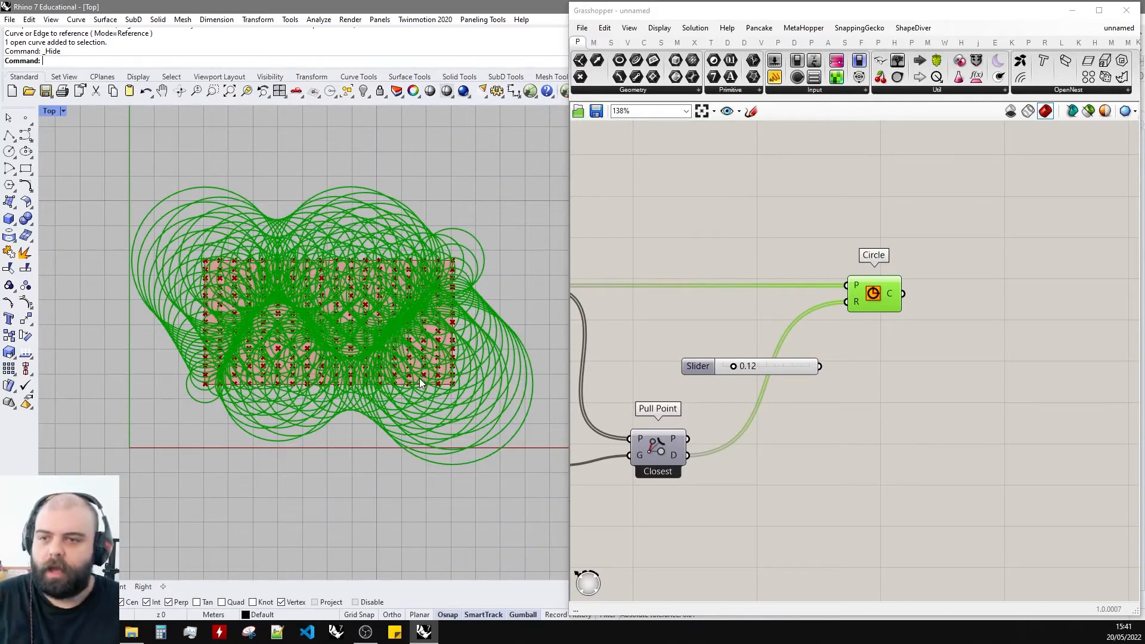
Add a panel fed by the Pull Point distance output and look through the listed distances.
left_click_drag(776, 76, 743, 477)
scroll(741, 544, "up", 3)
left_click_drag(990, 377, 989, 400)
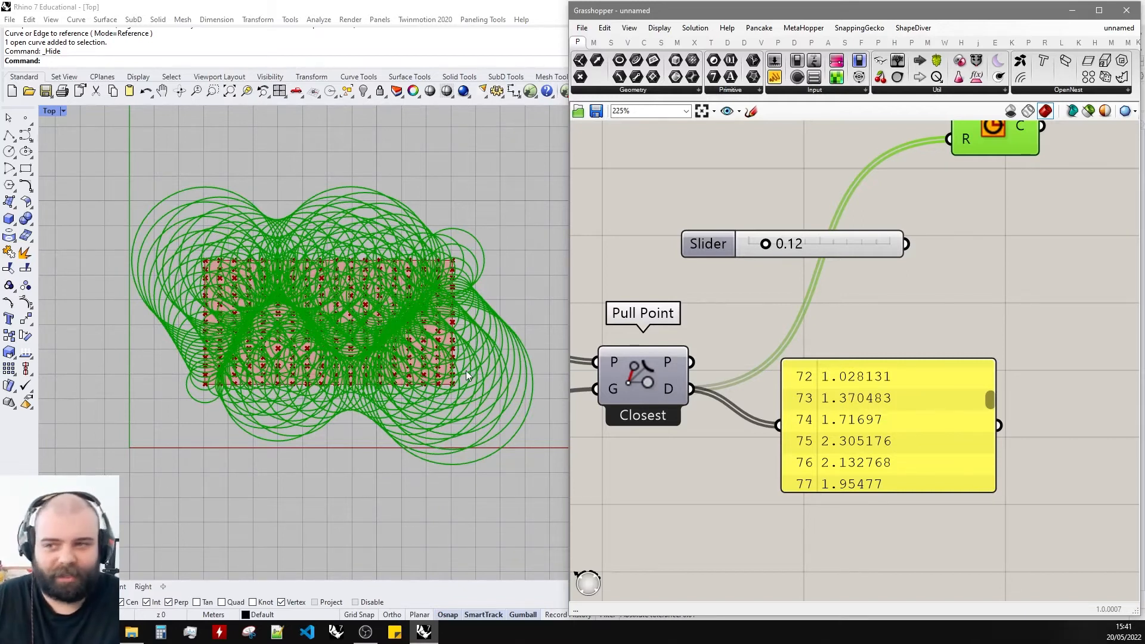
Delete the unused radius slider and shift the distances panel farther away from Pull Point.
scroll(806, 387, "down", 2)
left_click(837, 281)
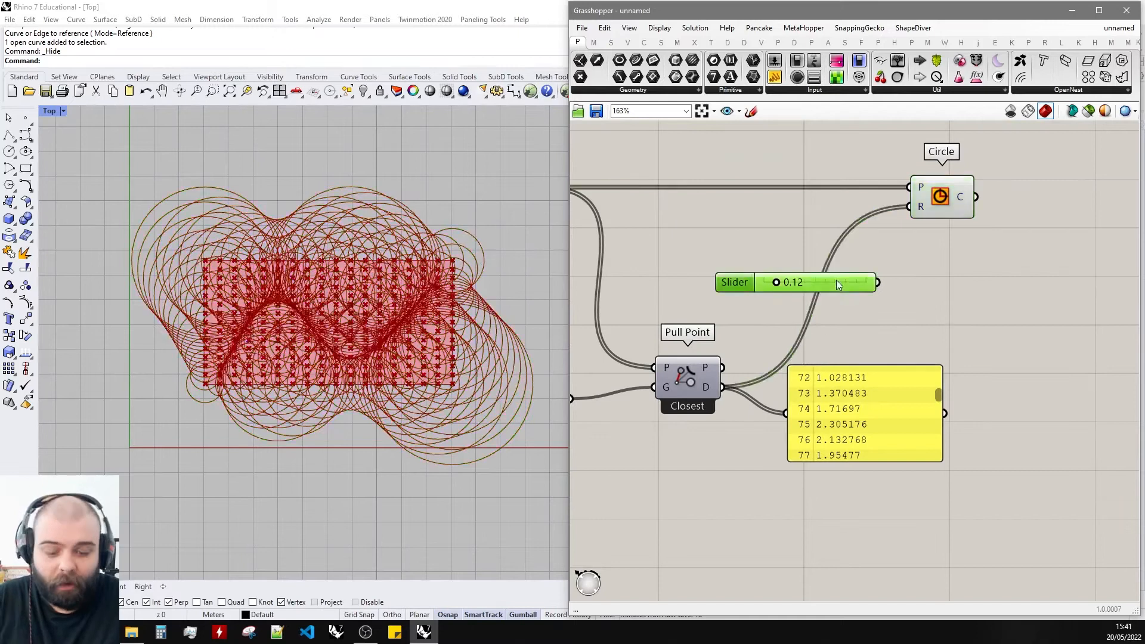
key("Delete")
left_click_drag(894, 429, 948, 393)
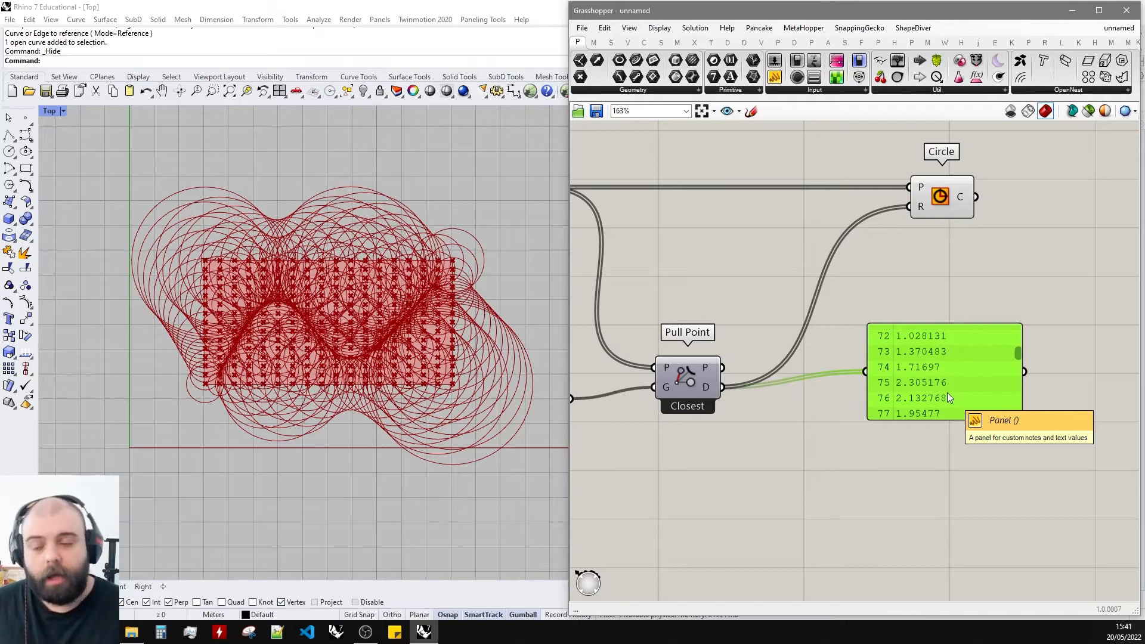
left_click_drag(947, 393, 991, 403)
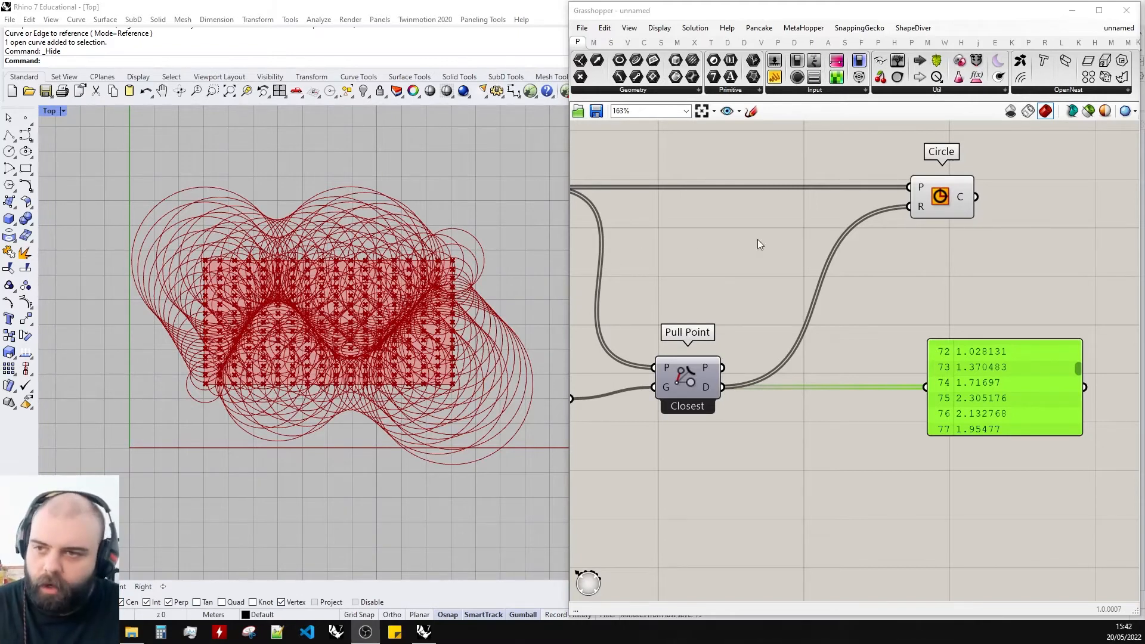
Enlarge the distances panel to show about fifteen rows and look farther down its list.
scroll(758, 239, "down", 3)
scroll(997, 338, "up", 3)
left_click_drag(923, 371, 985, 507)
scroll(824, 486, "up", 2)
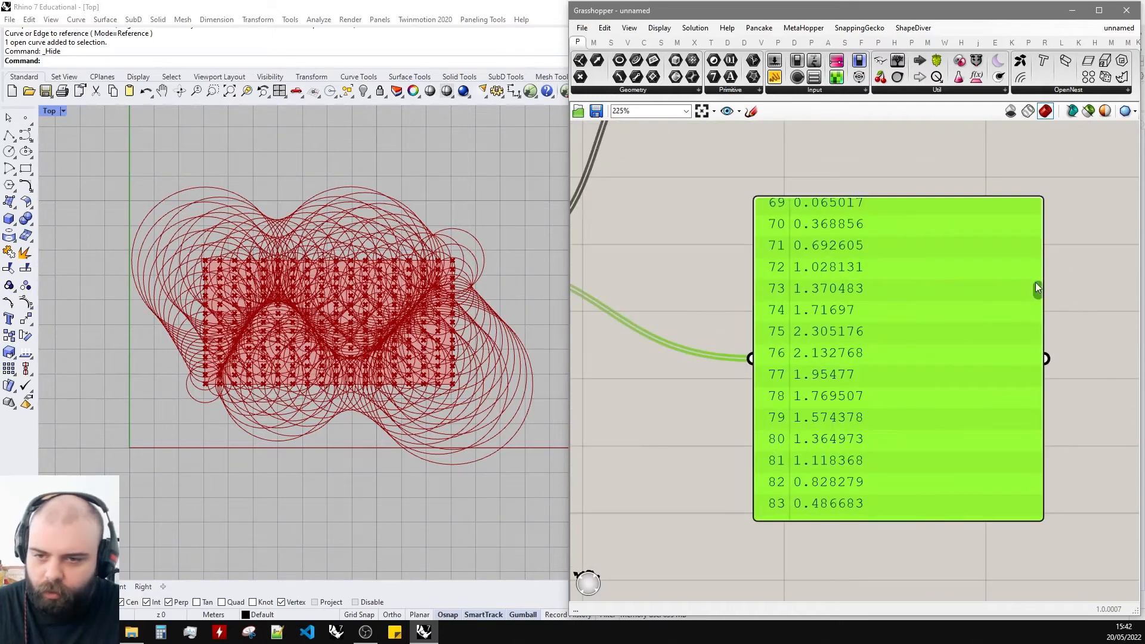
left_click_drag(1037, 290, 1043, 364)
scroll(886, 365, "down", 3)
Sketch a freehand horizontal number line with a short tick at each end beside the Circle component.
left_click(800, 255)
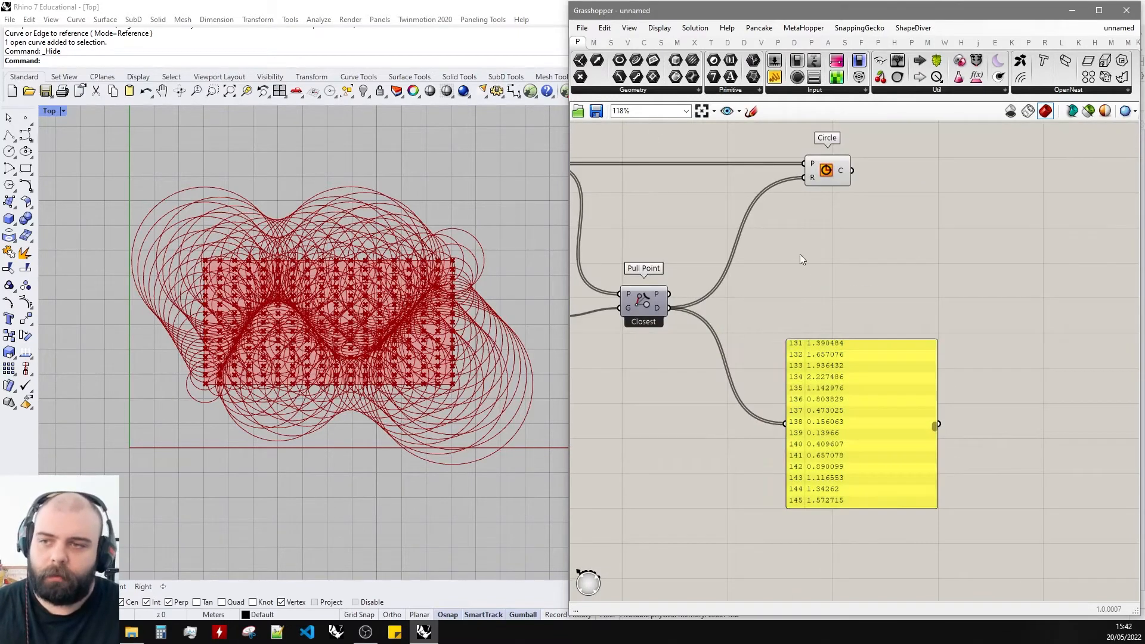
left_click(752, 111)
scroll(874, 302, "down", 2)
scroll(762, 288, "up", 3)
left_click_drag(753, 282, 1049, 282)
left_click_drag(753, 267, 755, 305)
scroll(790, 322, "down", 3)
scroll(800, 286, "up", 2)
scroll(863, 307, "down", 1)
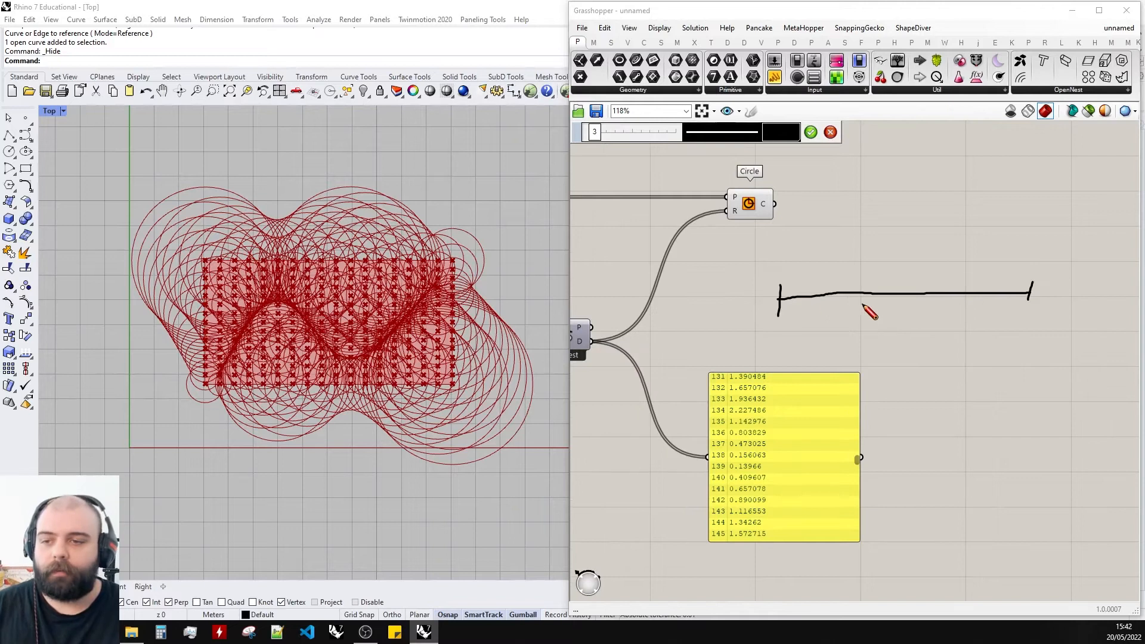
Label the two ends of the sketched number line 0,59 and 2,4 and keep the sketch.
scroll(754, 261, "up", 4)
mouse_move(797, 257)
left_mouse_down()
mouse_move(787, 282)
mouse_move(810, 276)
left_mouse_up()
mouse_move(816, 246)
left_mouse_down()
mouse_move(860, 249)
mouse_move(847, 298)
left_mouse_up()
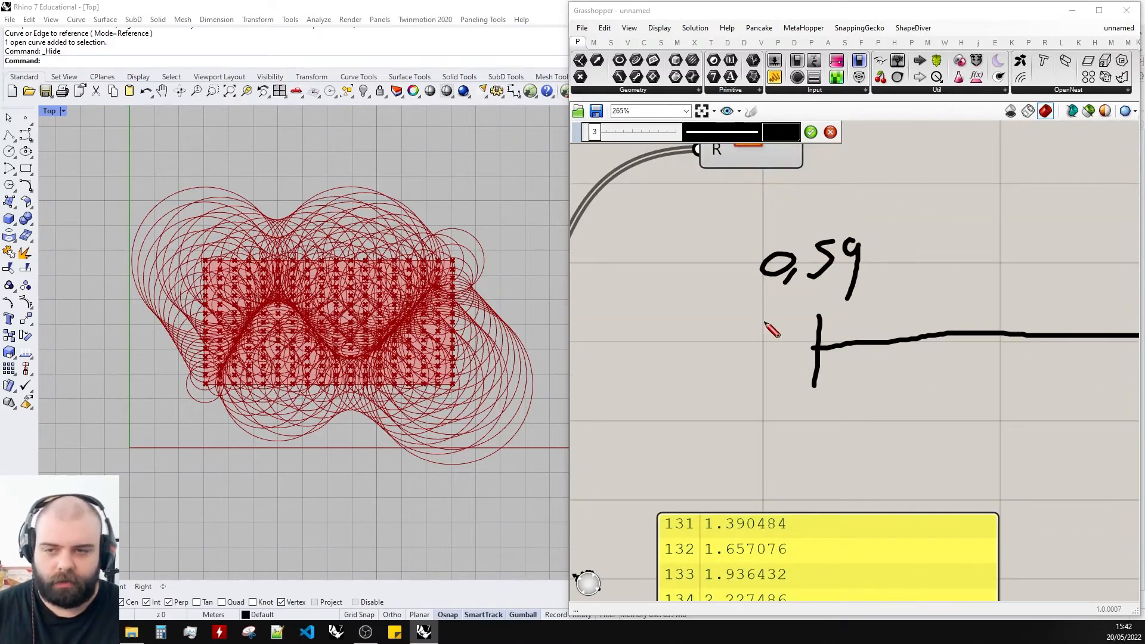
scroll(770, 328, "down", 4)
scroll(949, 293, "up", 4)
left_click_drag(920, 271, 933, 294)
mouse_move(955, 276)
left_mouse_down()
mouse_move(947, 297)
mouse_move(979, 273)
left_mouse_up()
left_click_drag(902, 258, 934, 302)
scroll(1030, 286, "down", 5)
left_click(811, 131)
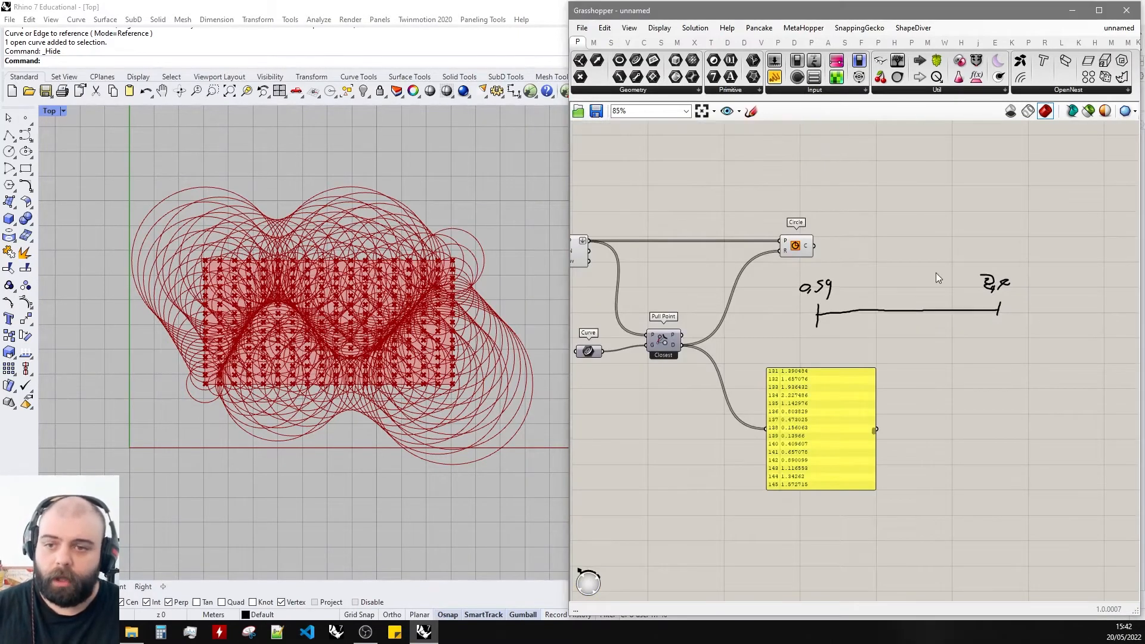
scroll(938, 278, "up", 2)
mouse_move(1079, 353)
left_mouse_down()
mouse_move(714, 282)
mouse_move(750, 279)
left_mouse_up()
scroll(716, 284, "up", 2)
left_click(818, 221)
scroll(818, 221, "down", 2)
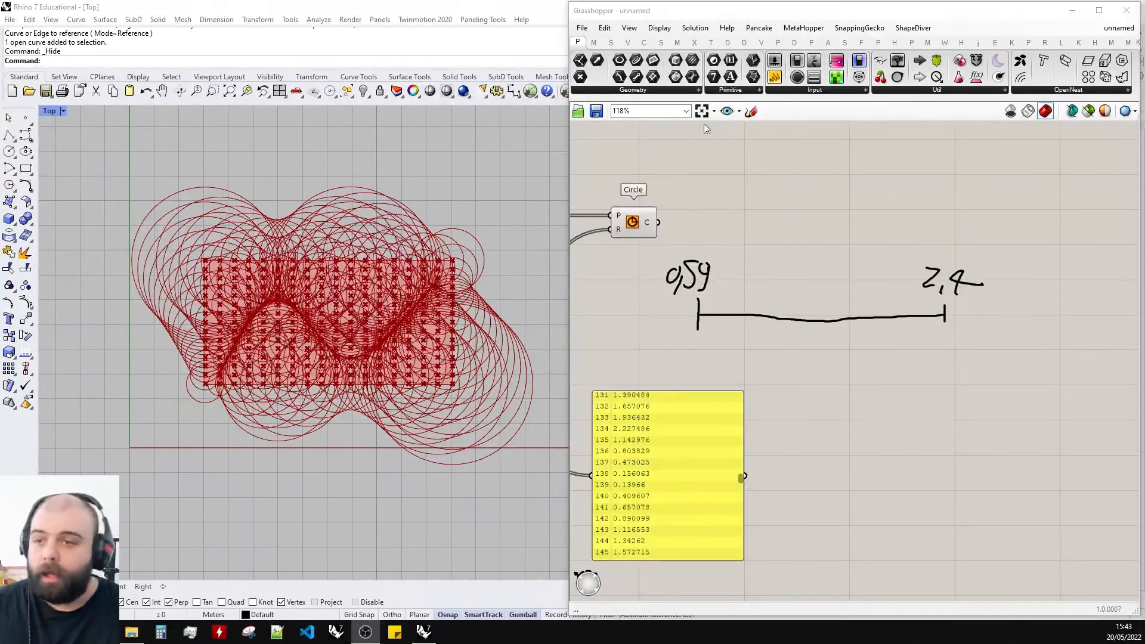
Sketch a tick in the middle of the number line and label it with a value starting with 1.
left_click(752, 111)
scroll(749, 316, "up", 2)
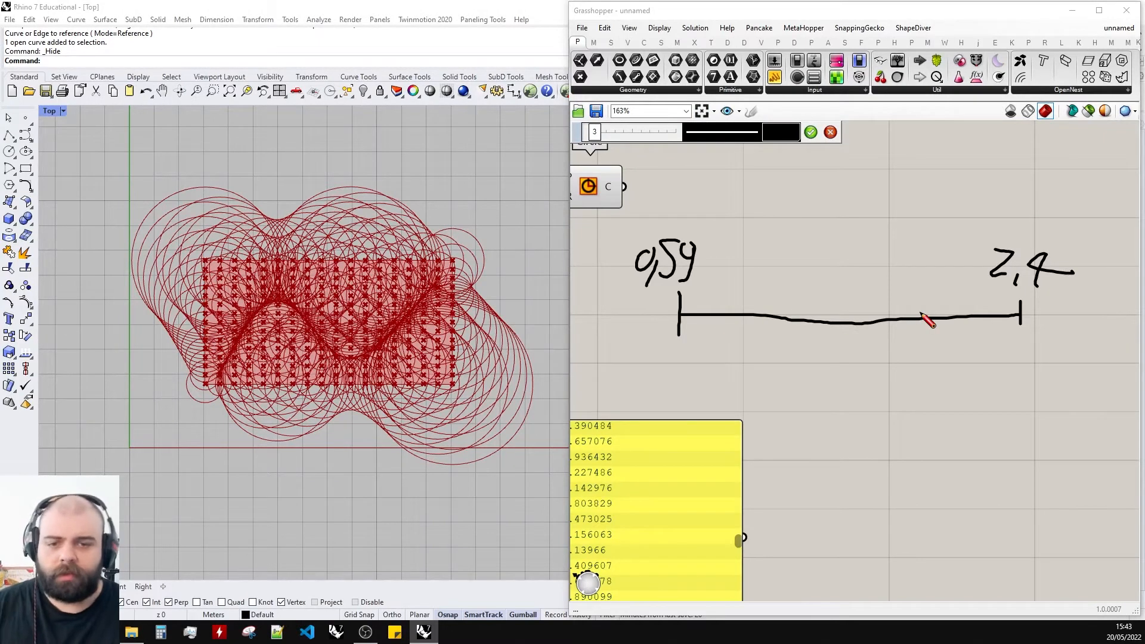
scroll(722, 315, "up", 3)
scroll(722, 316, "down", 4)
scroll(827, 324, "up", 3)
left_click_drag(860, 293, 860, 349)
mouse_move(839, 230)
left_mouse_down()
mouse_move(826, 256)
mouse_move(841, 252)
left_mouse_up()
mouse_move(852, 267)
left_mouse_down()
mouse_move(843, 277)
mouse_move(841, 229)
mouse_move(811, 250)
left_mouse_up()
left_click(870, 264)
left_click(880, 269)
scroll(733, 314, "down", 1)
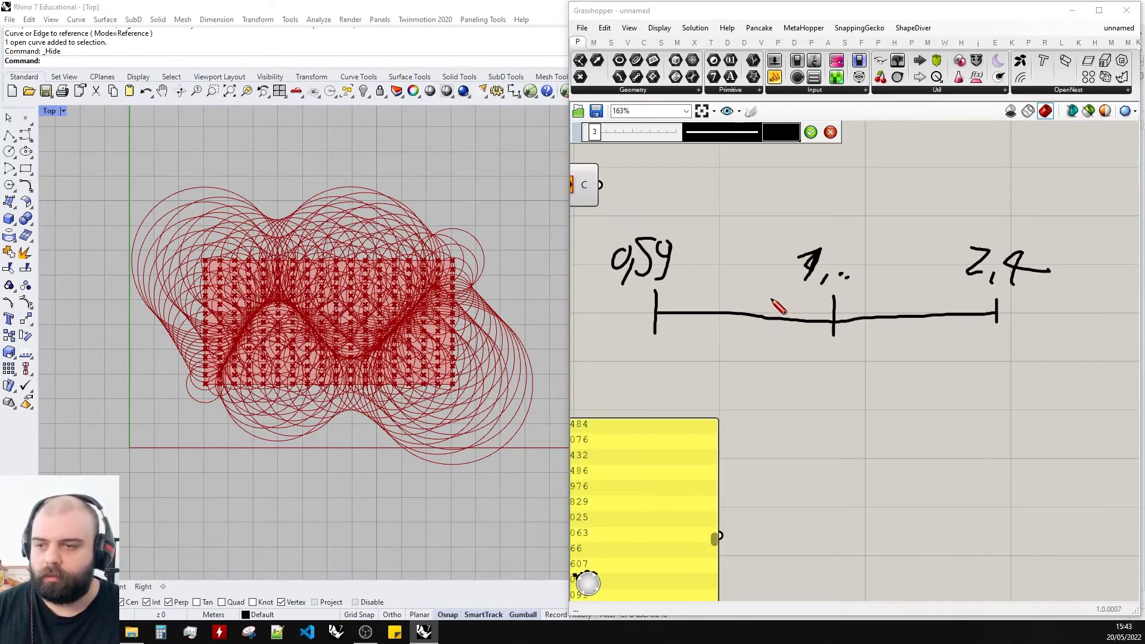
Sketch one more tick on each side of the middle tick and write an intermediate value above each.
scroll(734, 300, "up", 1)
left_click_drag(749, 308, 744, 352)
left_click_drag(735, 251, 732, 249)
mouse_move(753, 291)
left_mouse_down()
mouse_move(748, 303)
mouse_move(791, 256)
mouse_move(793, 270)
left_mouse_up()
scroll(786, 267, "down", 1)
right_click_drag(981, 317, 911, 306)
left_click_drag(896, 282, 898, 315)
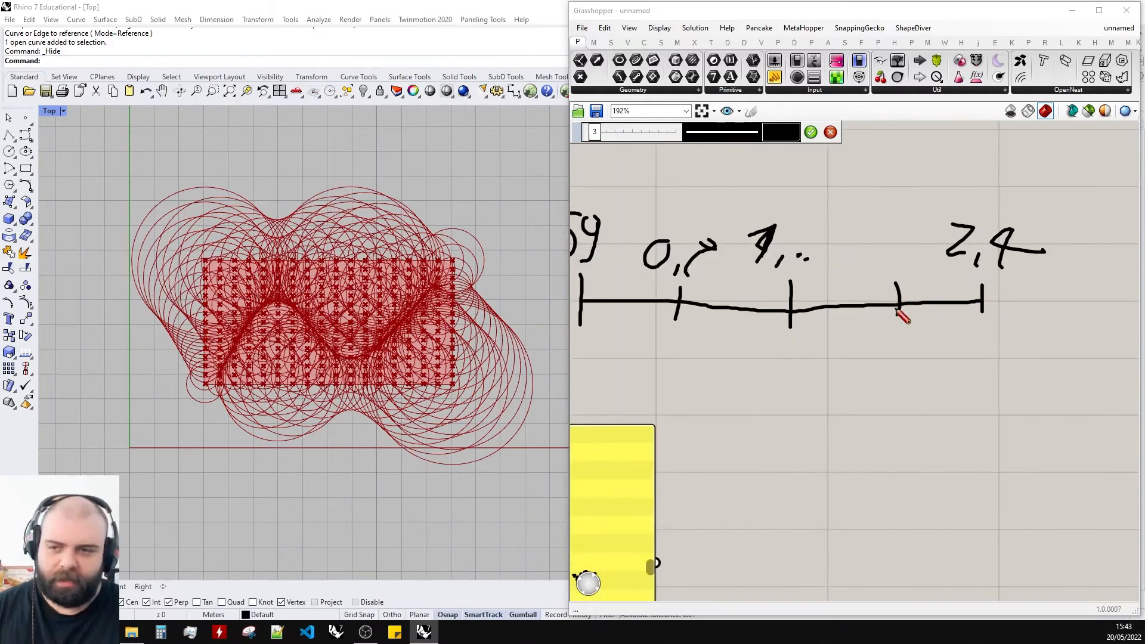
left_click_drag(849, 239, 861, 261)
mouse_move(863, 265)
left_mouse_down()
mouse_move(856, 273)
mouse_move(898, 220)
mouse_move(914, 220)
left_mouse_up()
left_click_drag(894, 237, 909, 242)
scroll(1012, 307, "down", 3)
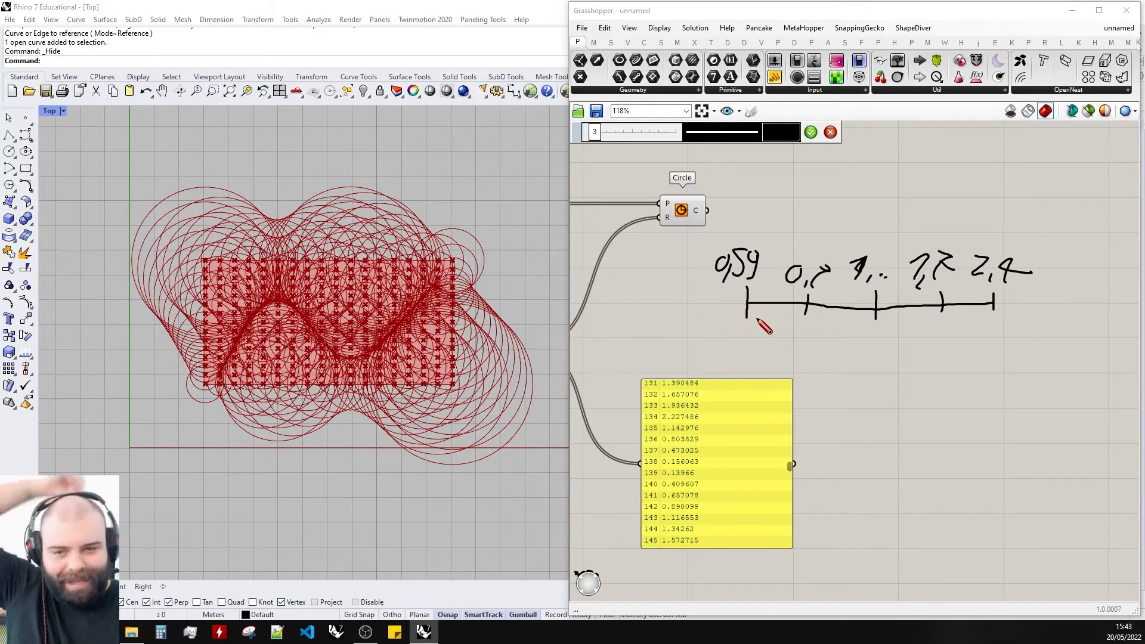
Sketch an arrow from the number line to the Circle's radius input, circle 0,59, and discard these annotations.
mouse_move(765, 312)
left_mouse_down()
mouse_move(761, 322)
mouse_move(653, 221)
mouse_move(656, 237)
left_mouse_up()
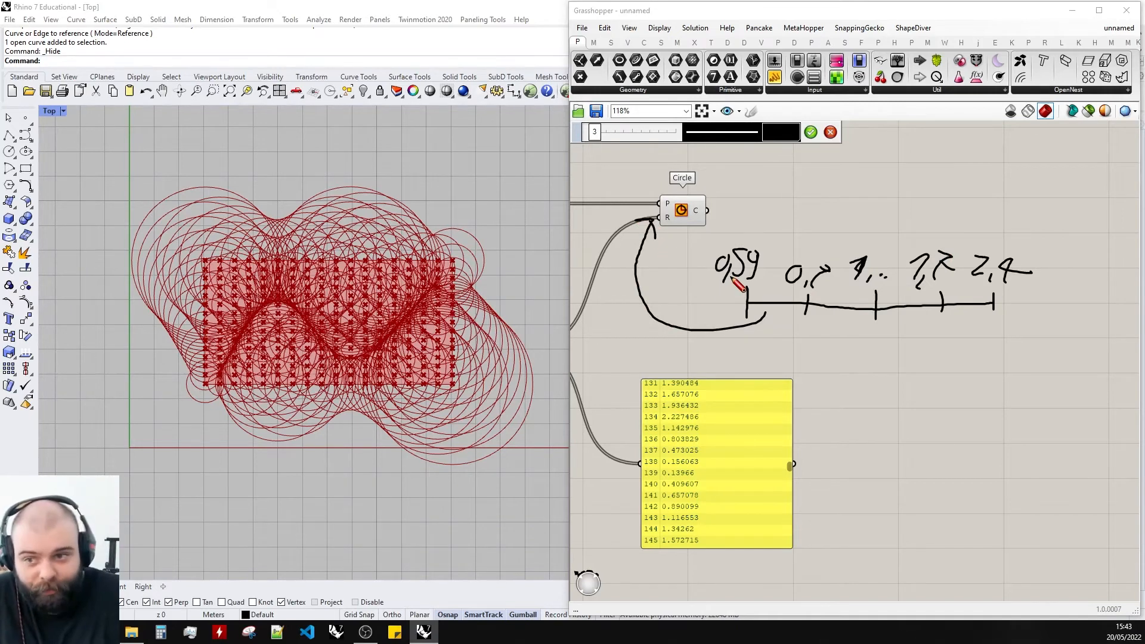
scroll(747, 249, "up", 3)
mouse_move(796, 235)
left_mouse_down()
mouse_move(670, 311)
mouse_move(791, 244)
left_mouse_up()
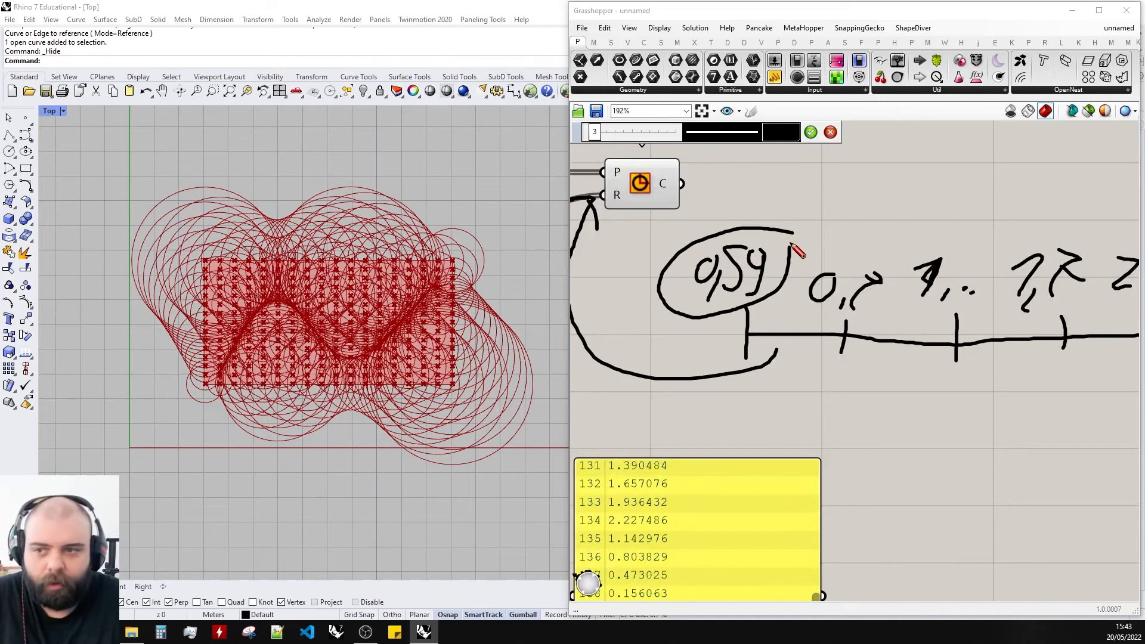
left_click(831, 131)
scroll(936, 177, "down", 3)
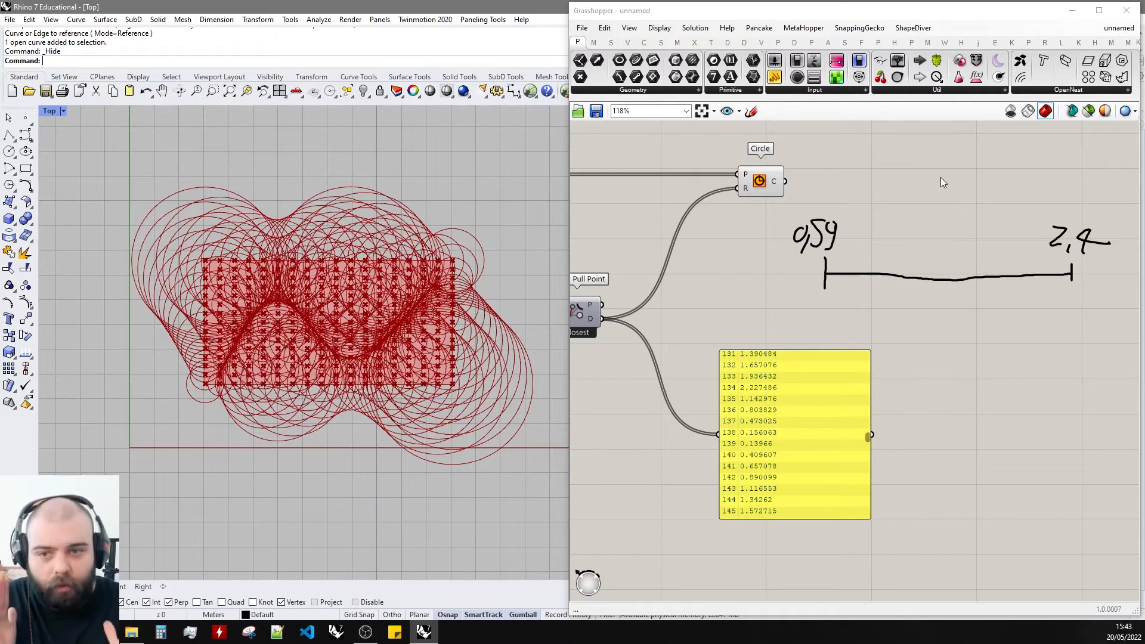
Sketch outward-pointing arrows beyond the 0,59 and 2,4 ends of the number line and keep them.
left_click(751, 111)
scroll(787, 236, "up", 3)
mouse_move(819, 294)
left_mouse_down()
mouse_move(764, 305)
mouse_move(774, 313)
left_mouse_up()
left_click_drag(800, 277, 752, 297)
scroll(649, 306, "down", 2)
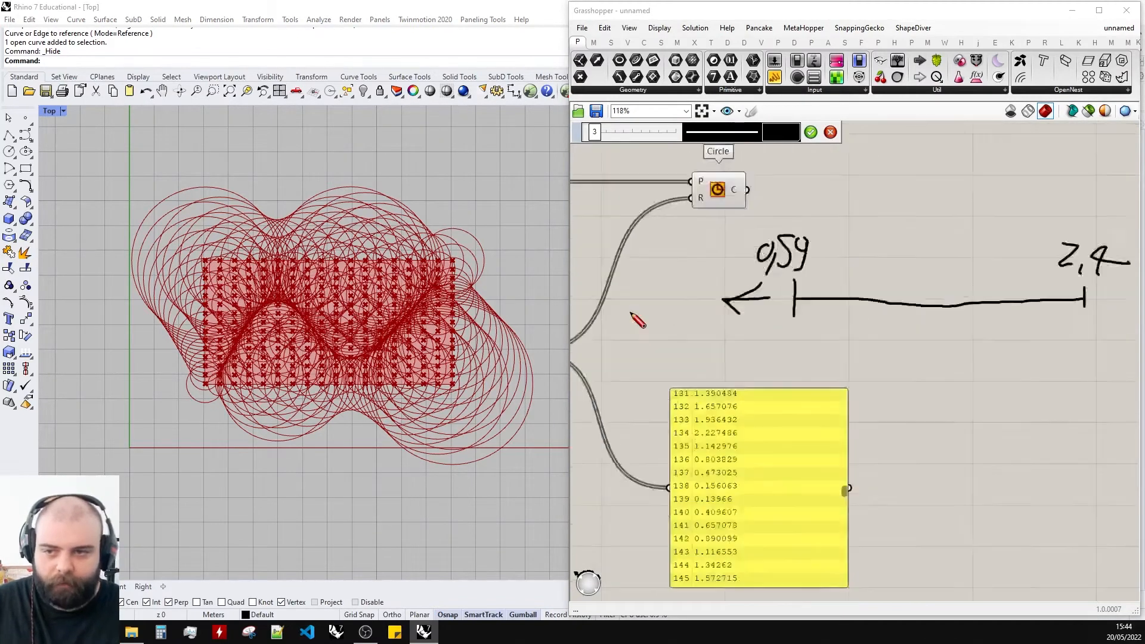
right_click_drag(1104, 298, 973, 310)
scroll(972, 310, "up", 2)
mouse_move(971, 310)
left_mouse_down()
mouse_move(1014, 300)
mouse_move(1034, 330)
left_mouse_up()
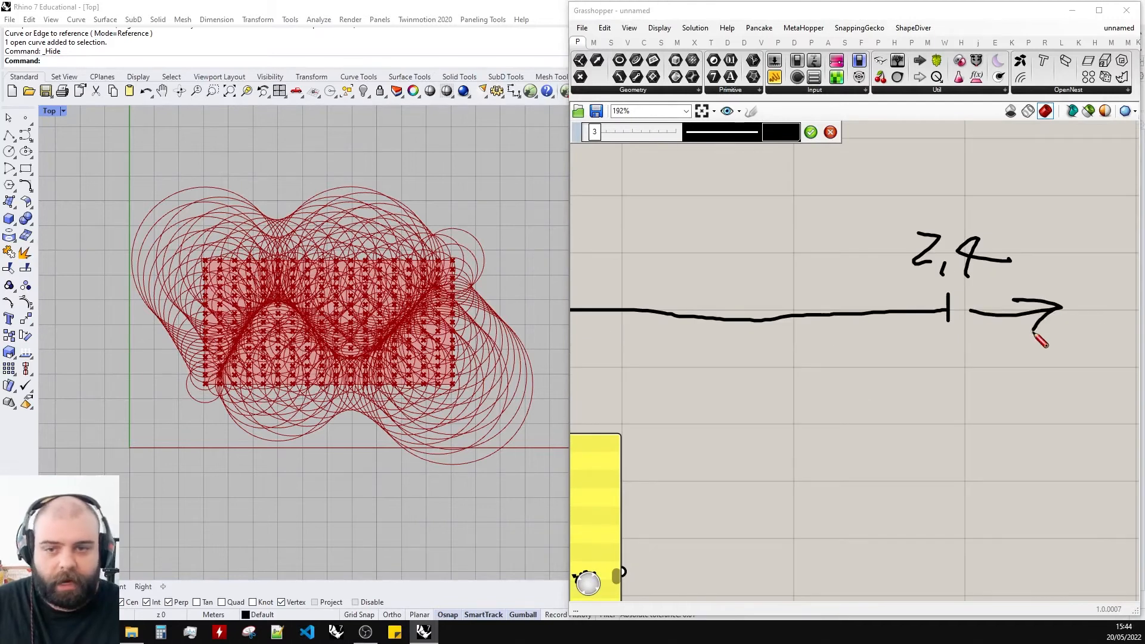
left_click(811, 132)
Sketch a second horizontal line with end ticks below the first one, about equally long, and keep it.
scroll(948, 251, "down", 4)
scroll(851, 288, "down", 2)
left_click(797, 361)
scroll(796, 361, "up", 2)
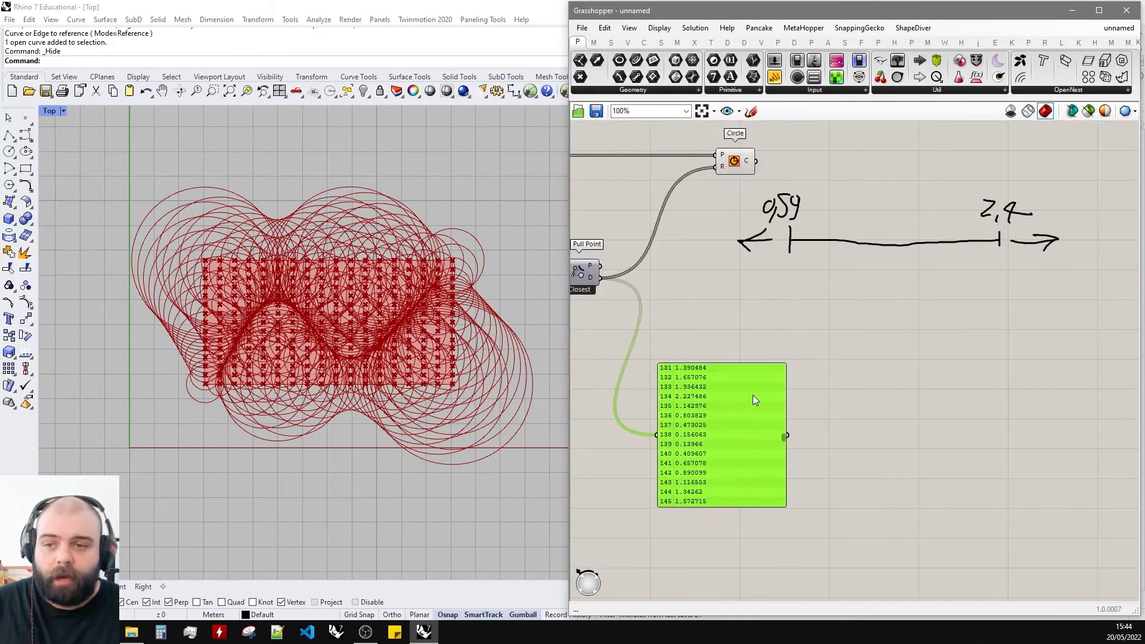
left_click(751, 110)
mouse_move(779, 319)
left_mouse_down()
mouse_move(774, 374)
mouse_move(865, 342)
mouse_move(1033, 341)
mouse_move(1030, 364)
left_mouse_up()
left_click(810, 132)
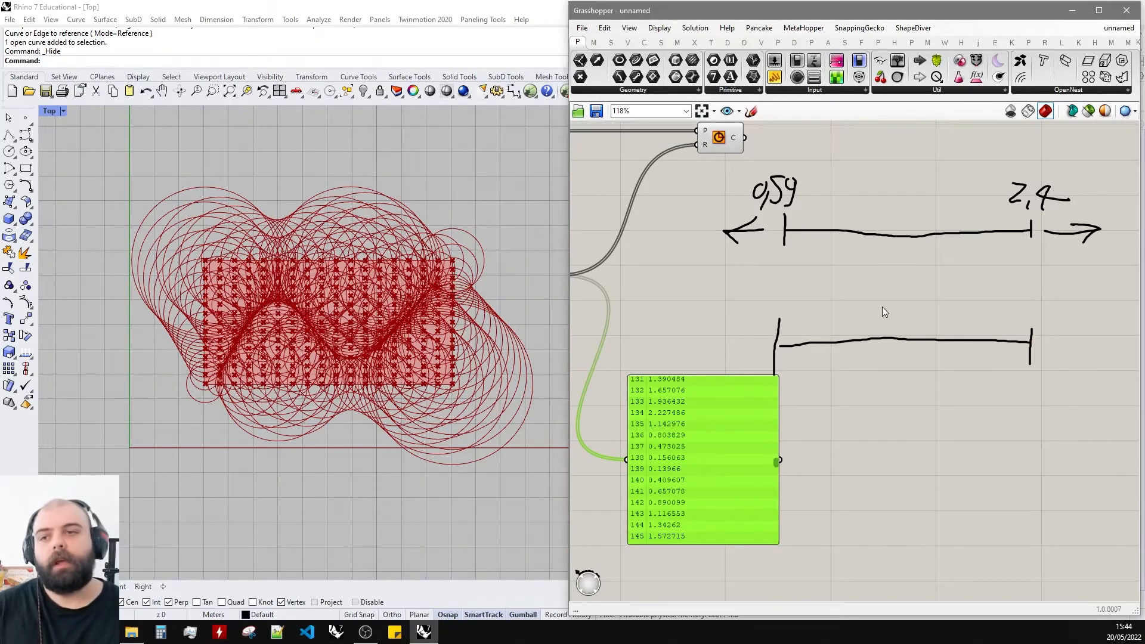
Label the ends of the lower sketched line X and Y and keep the sketch.
left_click(751, 111)
scroll(826, 292, "up", 2)
left_click_drag(732, 304, 747, 283)
left_click_drag(733, 283, 752, 309)
scroll(753, 313, "down", 3)
scroll(1032, 311, "up", 3)
left_click_drag(961, 337, 985, 304)
left_click_drag(975, 317, 952, 291)
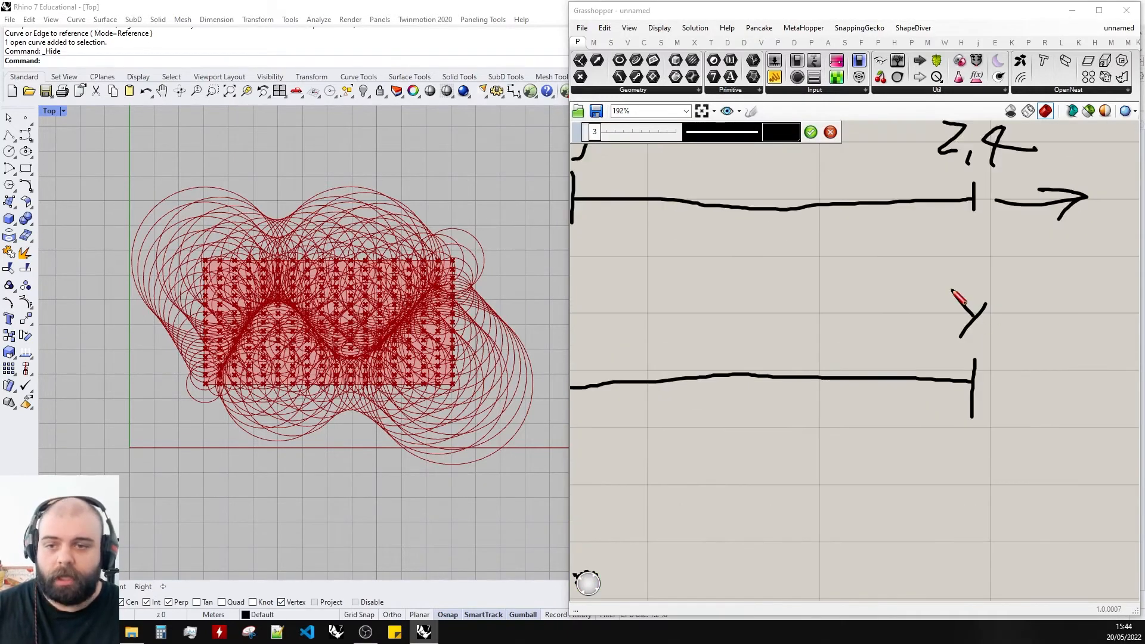
scroll(952, 291, "down", 3)
left_click(811, 131)
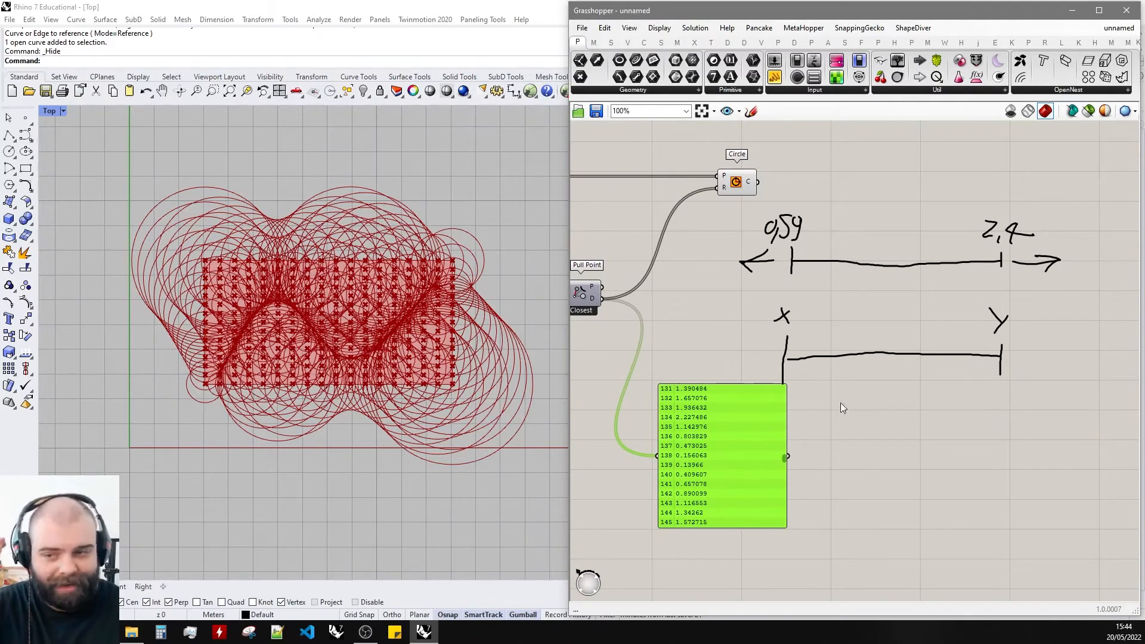
Move the distances panel clear of the sketch and add a Remap Numbers component between the two sketched lines.
left_click_drag(737, 428, 687, 376)
double_click(921, 443)
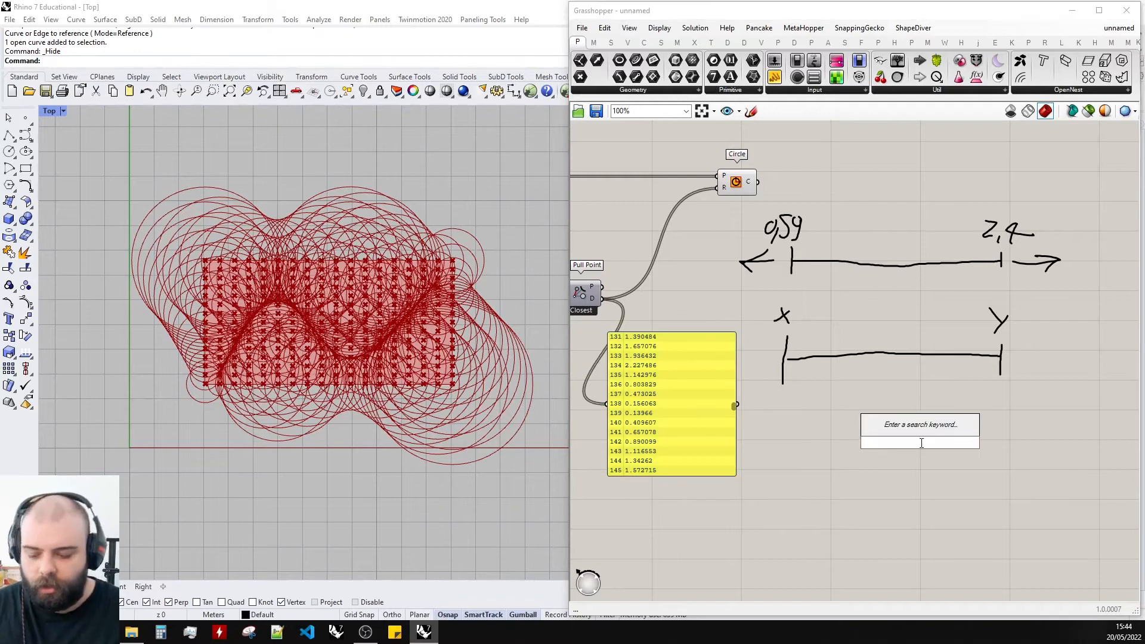
type("remap")
key("Return")
left_click_drag(920, 443, 907, 312)
scroll(906, 281, "up", 1)
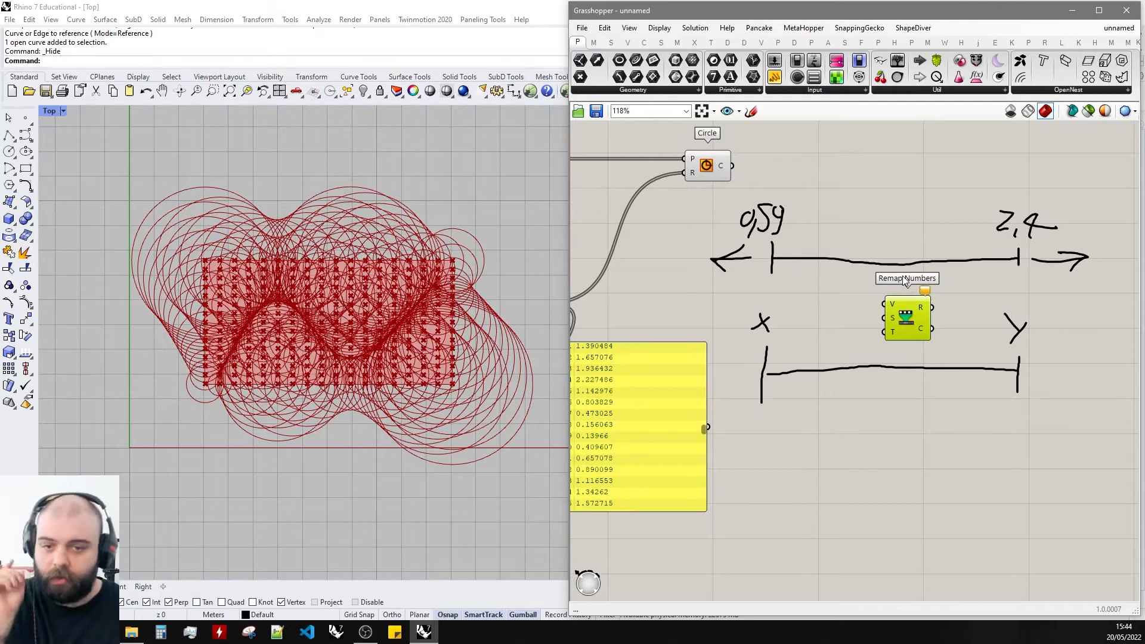
Inspect the Remap Numbers inputs and outputs and shift the component slightly between the sketched lines.
scroll(906, 281, "up", 10)
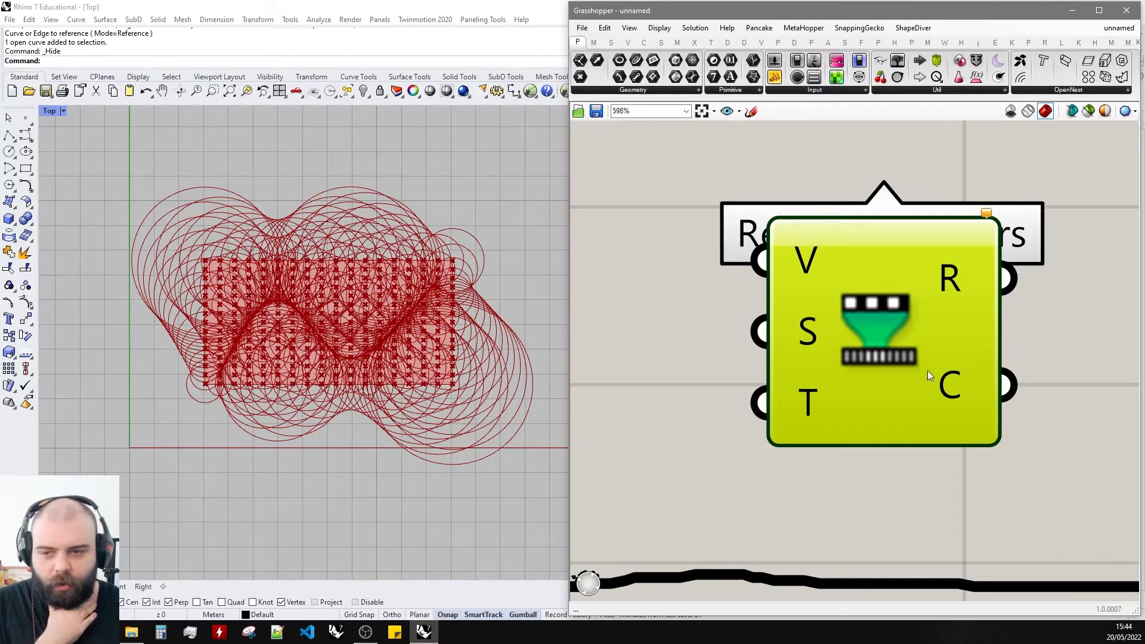
scroll(928, 360, "down", 8)
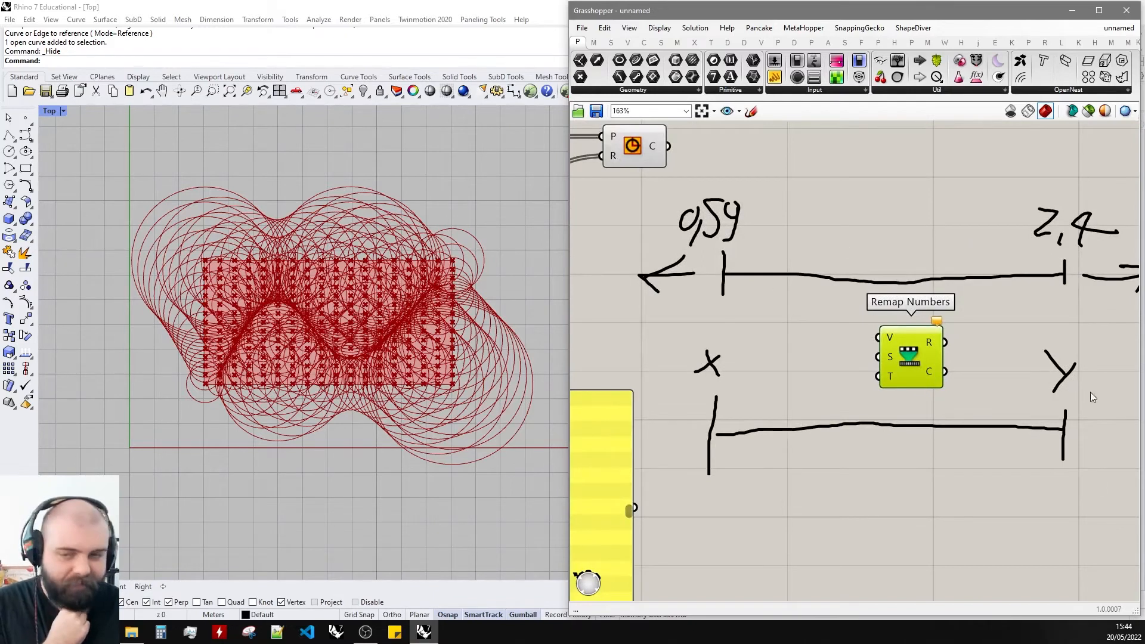
left_click_drag(917, 360, 888, 367)
left_click(1024, 328)
scroll(1024, 327, "down", 4)
scroll(929, 359, "up", 2)
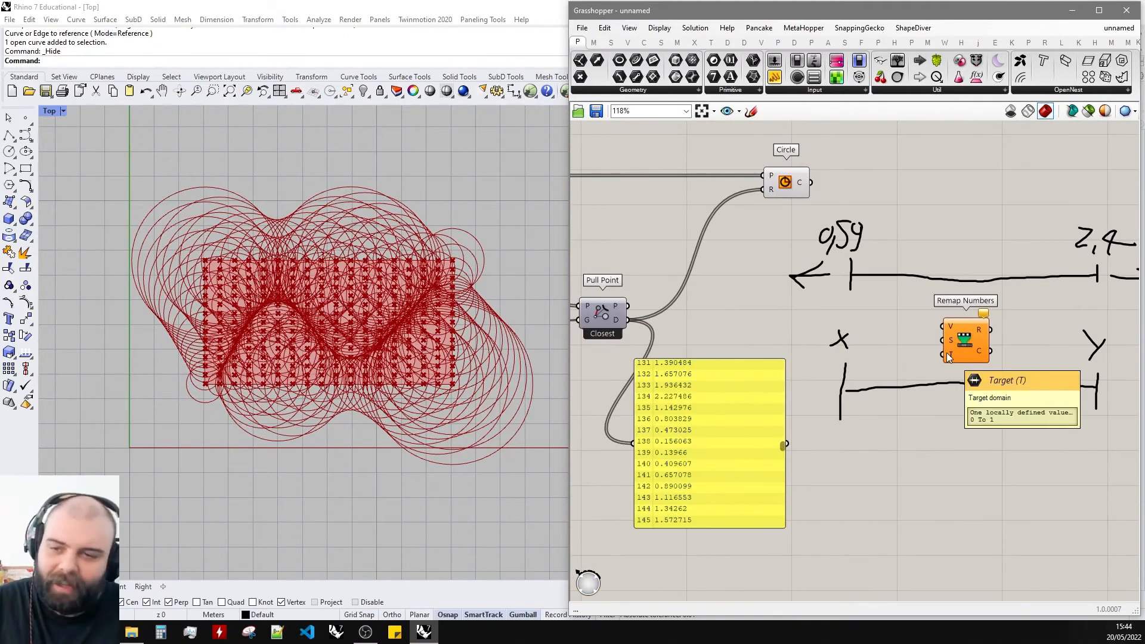
Delete the large panel that lists the Pull Point distances.
left_click(702, 410)
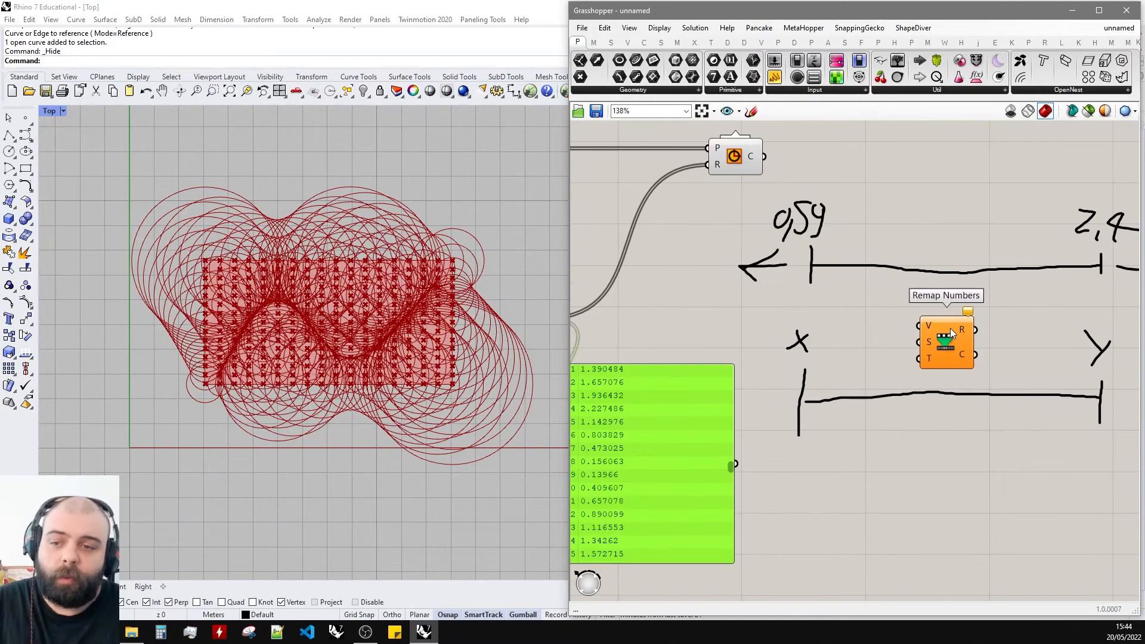
key("Delete")
scroll(999, 327, "down", 1)
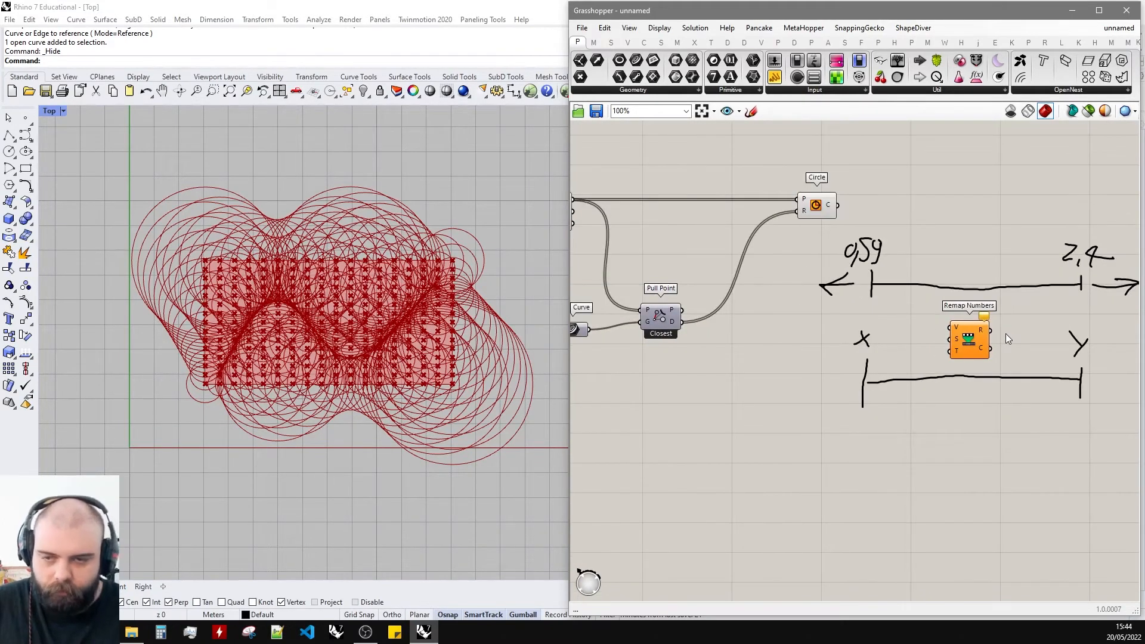
Place a new small panel next to Pull Point and wire the distance output into it.
scroll(949, 333, "up", 1)
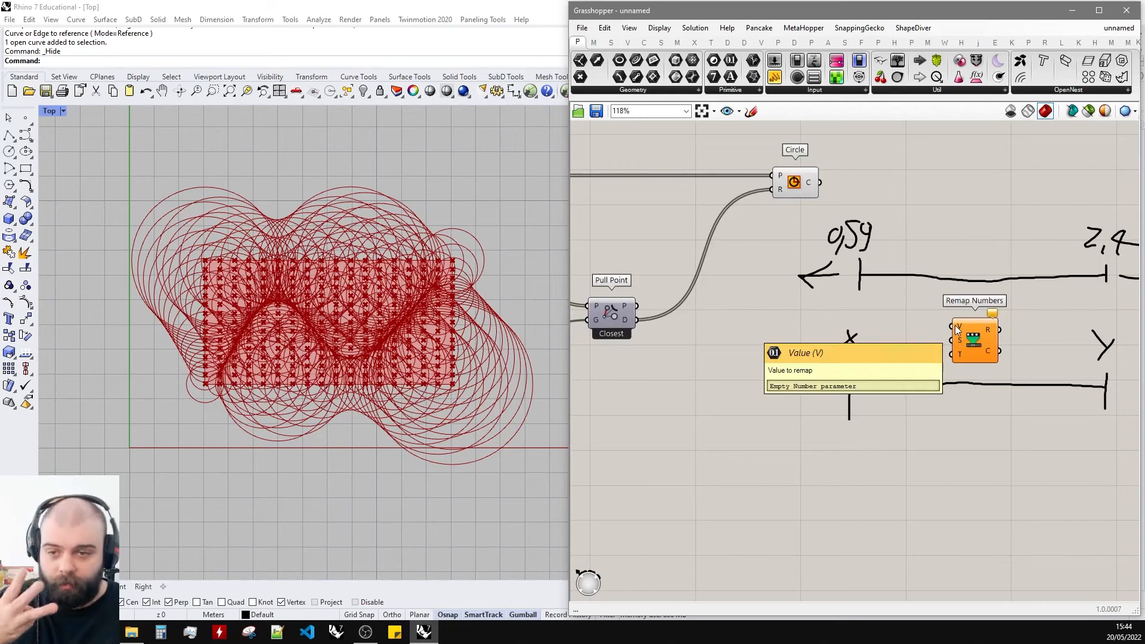
scroll(955, 325, "up", 3)
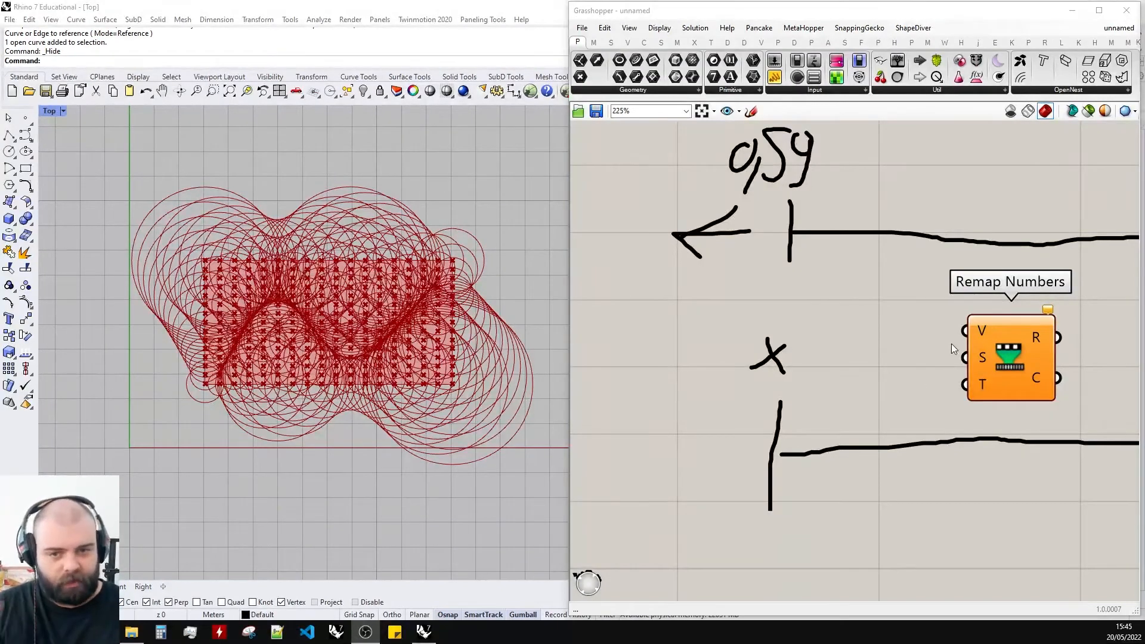
left_click_drag(775, 77, 678, 389)
scroll(971, 347, "down", 5)
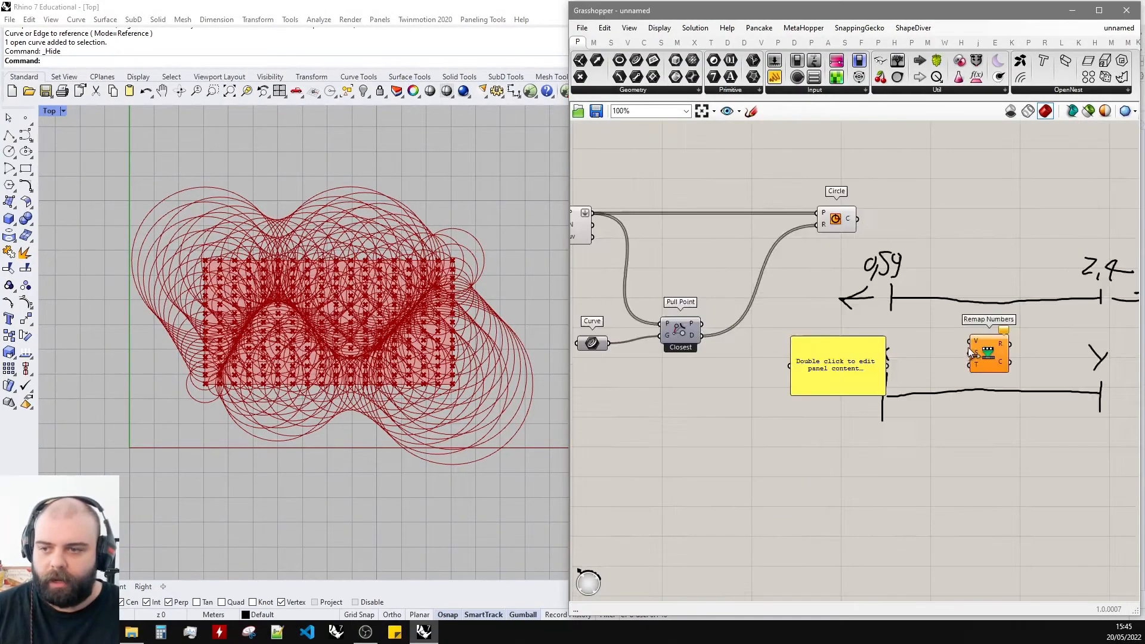
scroll(608, 336, "up", 2)
left_click_drag(738, 333, 879, 378)
scroll(961, 314, "down", 2)
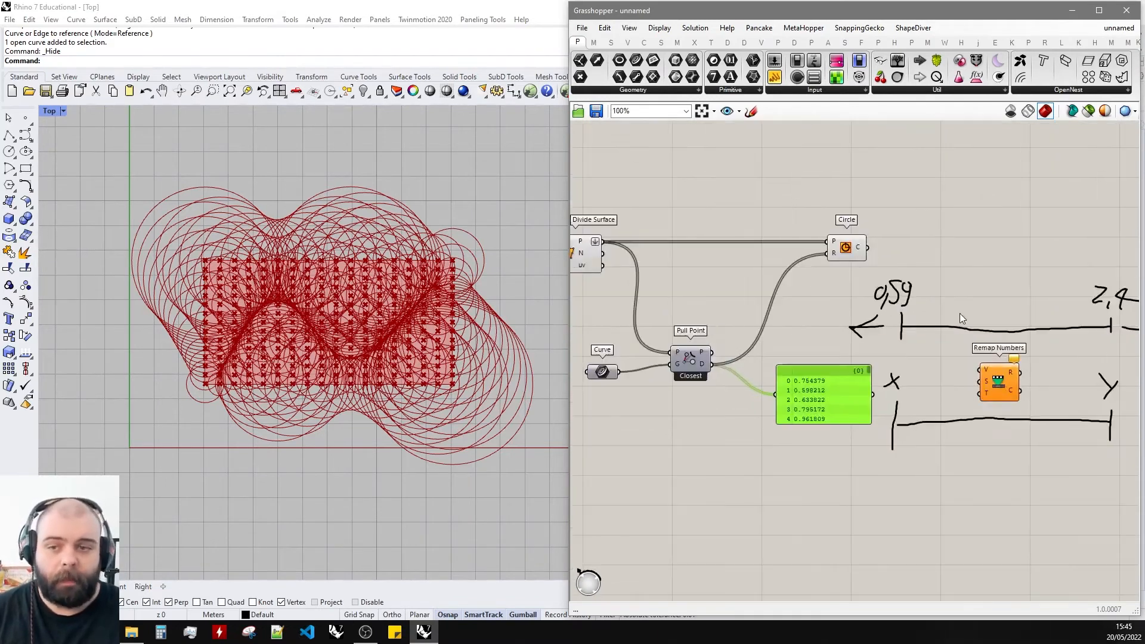
Sketch a yellow rectangle around the upper range line marked 0,59 and 2,4.
left_click(960, 313)
scroll(961, 301, "up", 1)
left_click(752, 111)
scroll(971, 299, "down", 1)
scroll(808, 287, "up", 1)
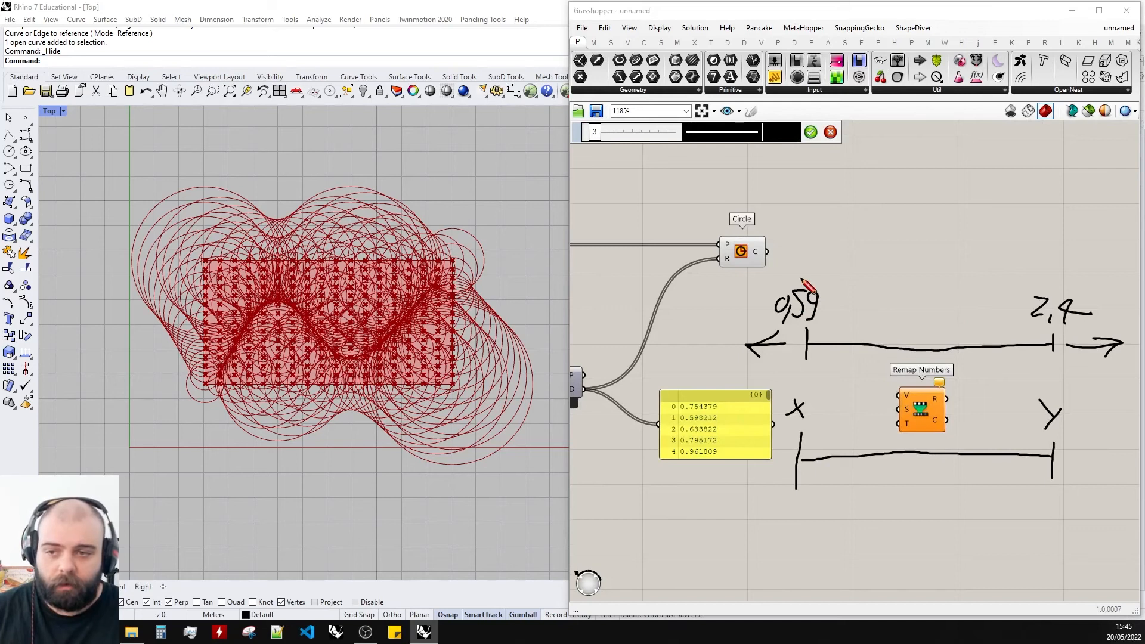
mouse_move(780, 270)
left_mouse_down()
mouse_move(766, 365)
mouse_move(1015, 363)
mouse_move(1115, 333)
mouse_move(776, 275)
left_mouse_up()
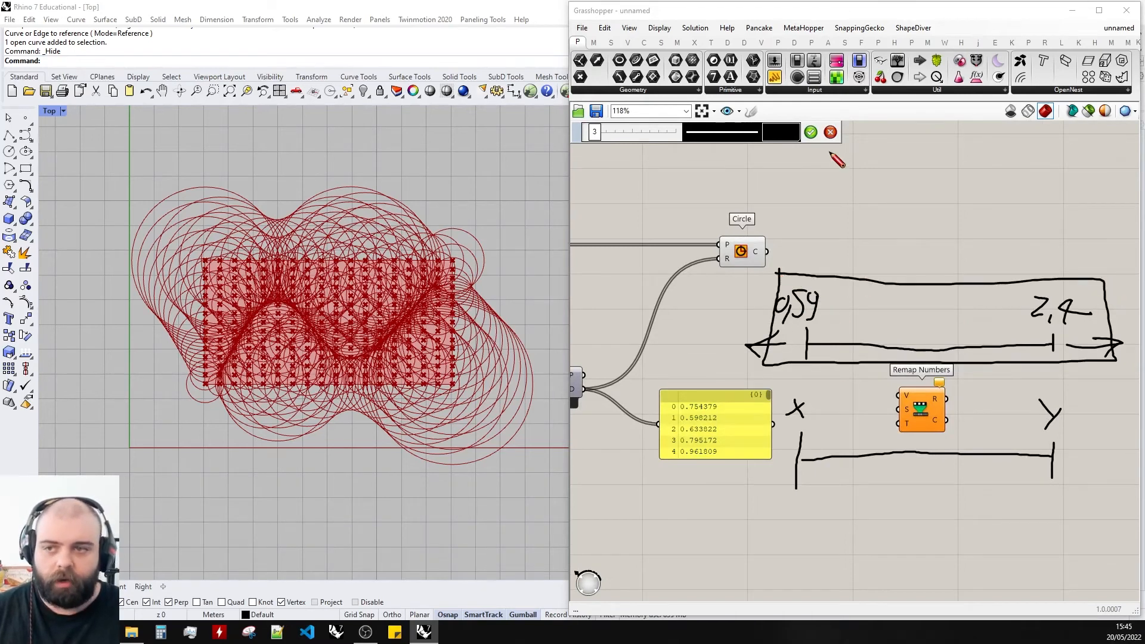
left_click(791, 139)
left_click(797, 170)
left_click_drag(818, 258, 830, 258)
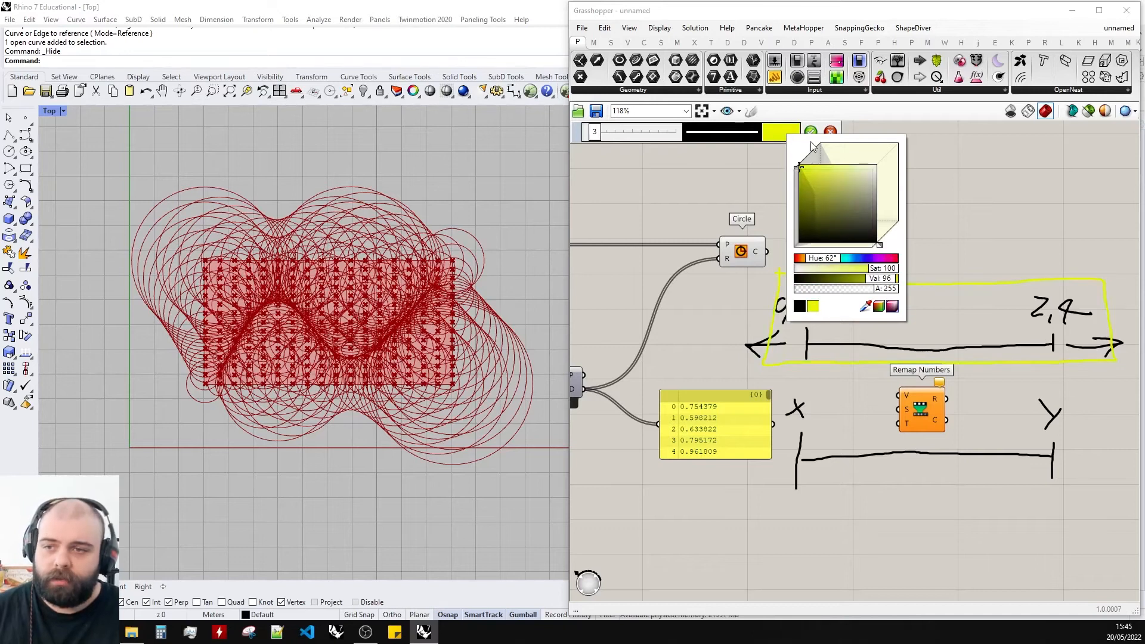
left_click(811, 131)
Sketch a light blue rectangle around the lower range line marked X and Y.
left_click(751, 111)
left_click(781, 136)
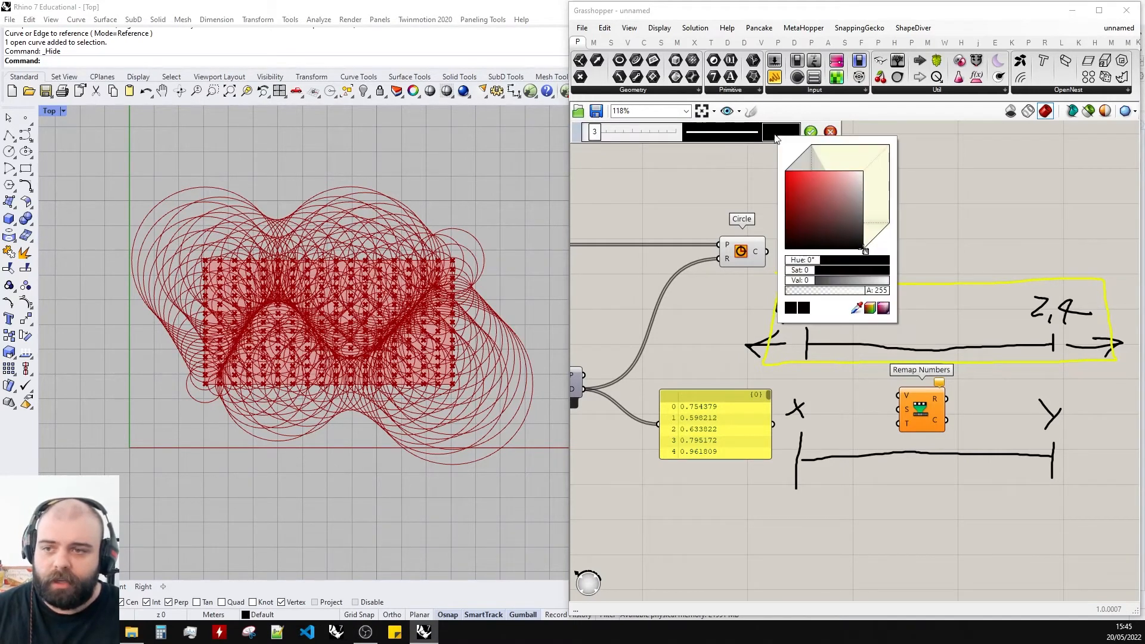
left_click(806, 173)
left_click_drag(811, 260, 847, 260)
mouse_move(787, 374)
left_mouse_down()
mouse_move(783, 494)
mouse_move(1073, 514)
mouse_move(1098, 383)
mouse_move(795, 386)
left_mouse_up()
left_click(811, 132)
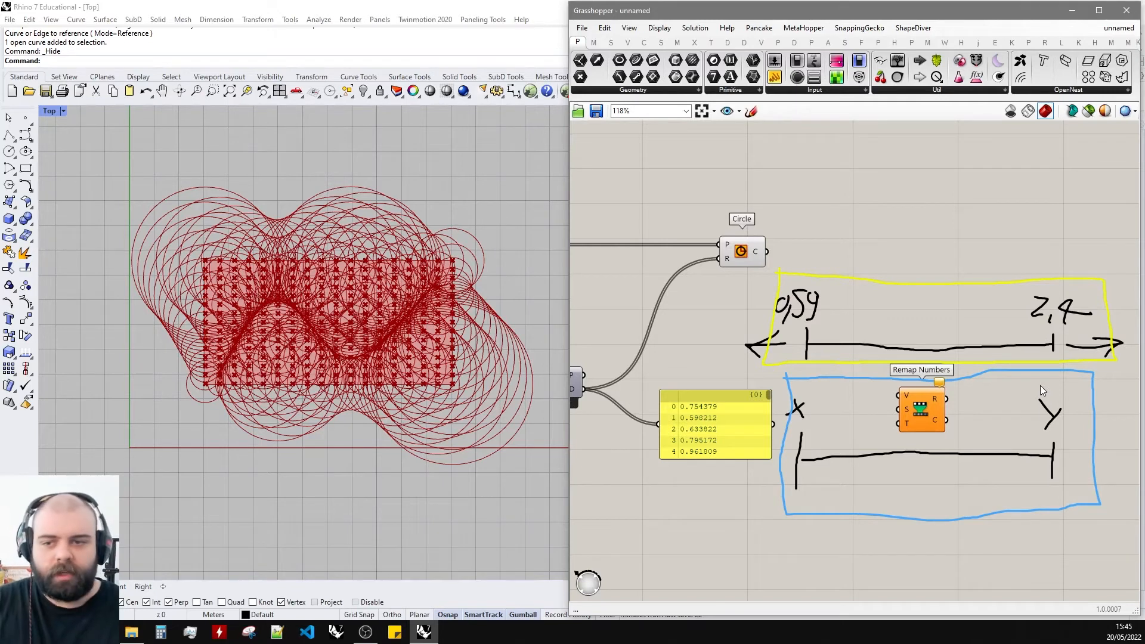
left_click(996, 372)
Delete the small distances panel and move the Remap Numbers component out of the sketch, close to Pull Point.
right_click_drag(859, 405, 929, 370)
left_click(942, 397)
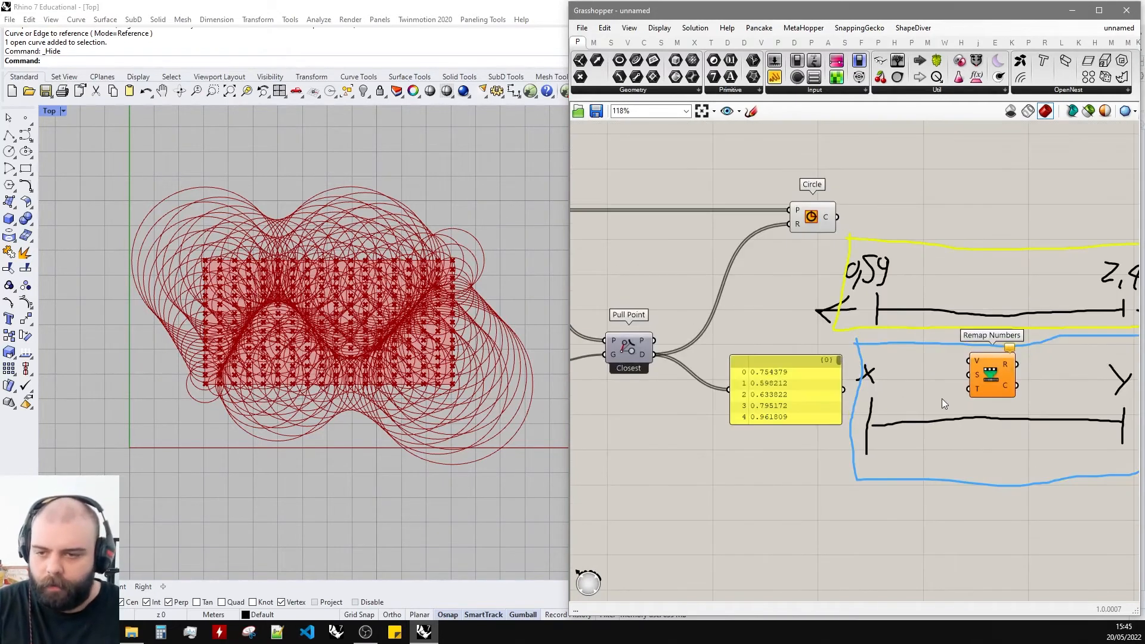
left_click(815, 400)
key("Delete")
left_click_drag(998, 374, 770, 382)
left_click(699, 366)
Wire the Distance output of Pull Point into the Value input of Remap Numbers.
scroll(646, 358, "up", 4)
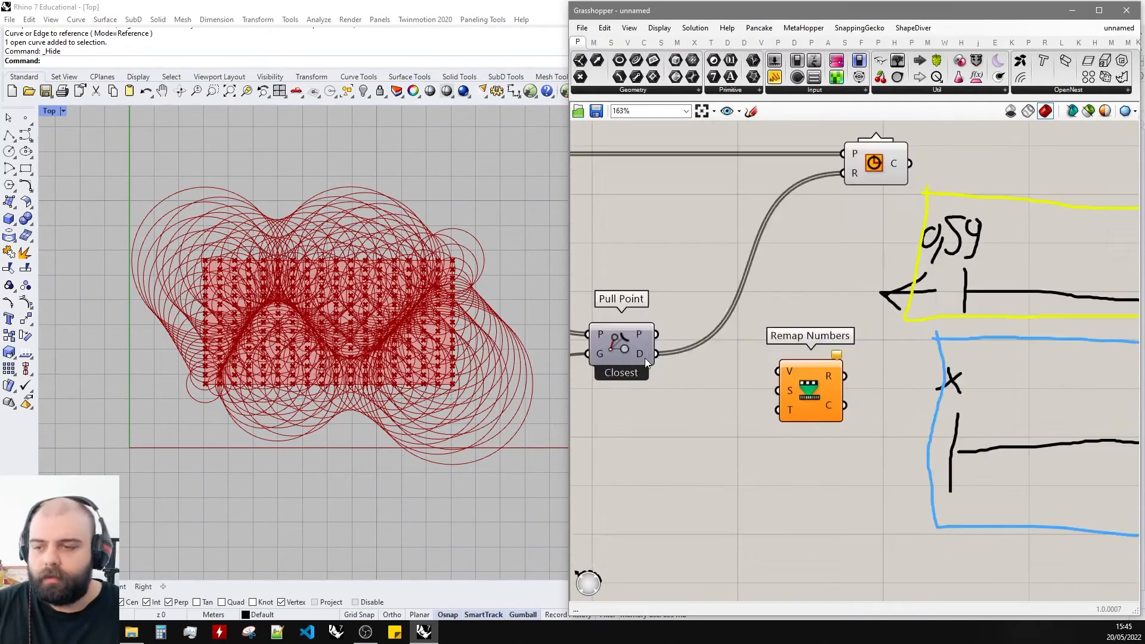
mouse_move(646, 356)
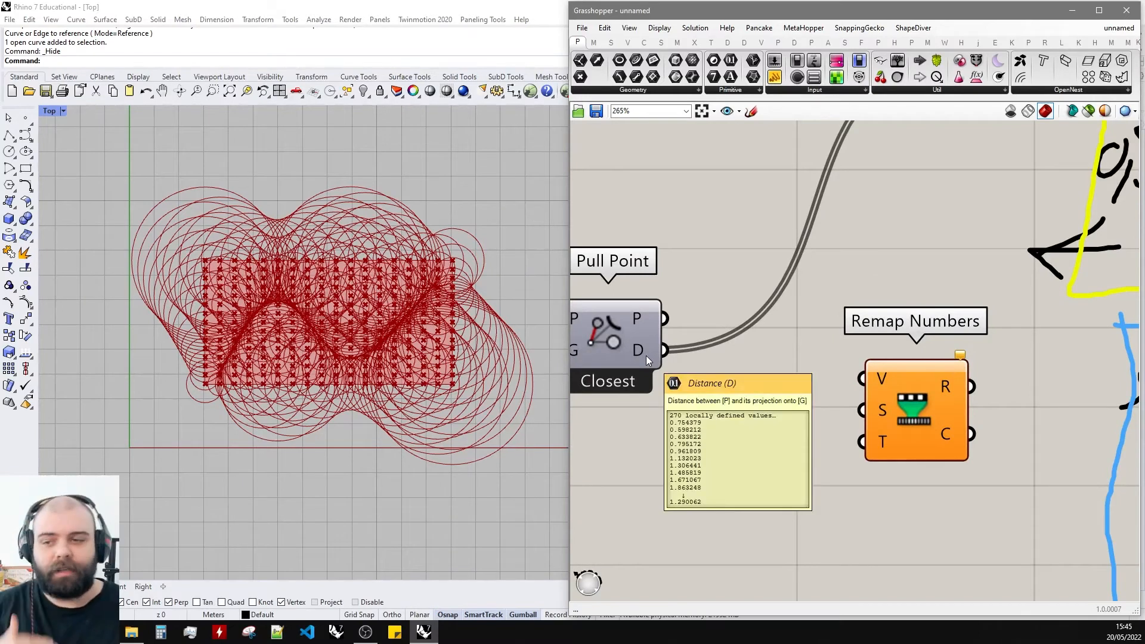
left_click_drag(666, 352, 879, 381)
scroll(859, 399, "down", 2)
mouse_move(842, 420)
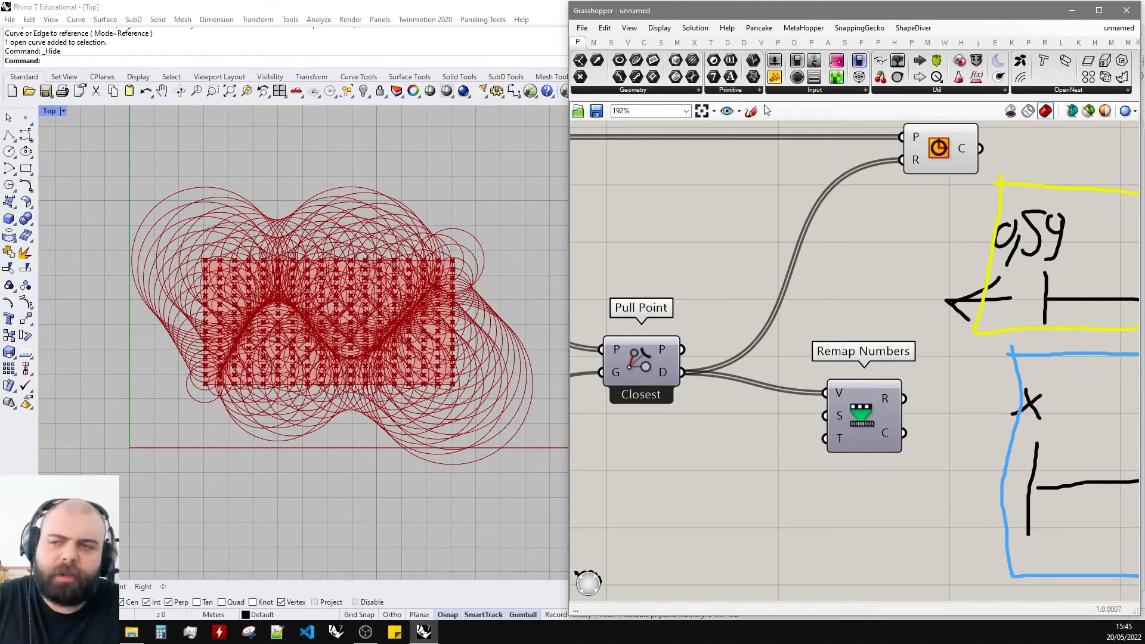
Check the full list of Pull Point distances in a temporary panel, and delete that panel.
left_click_drag(774, 76, 862, 302)
left_click_drag(682, 373, 768, 298)
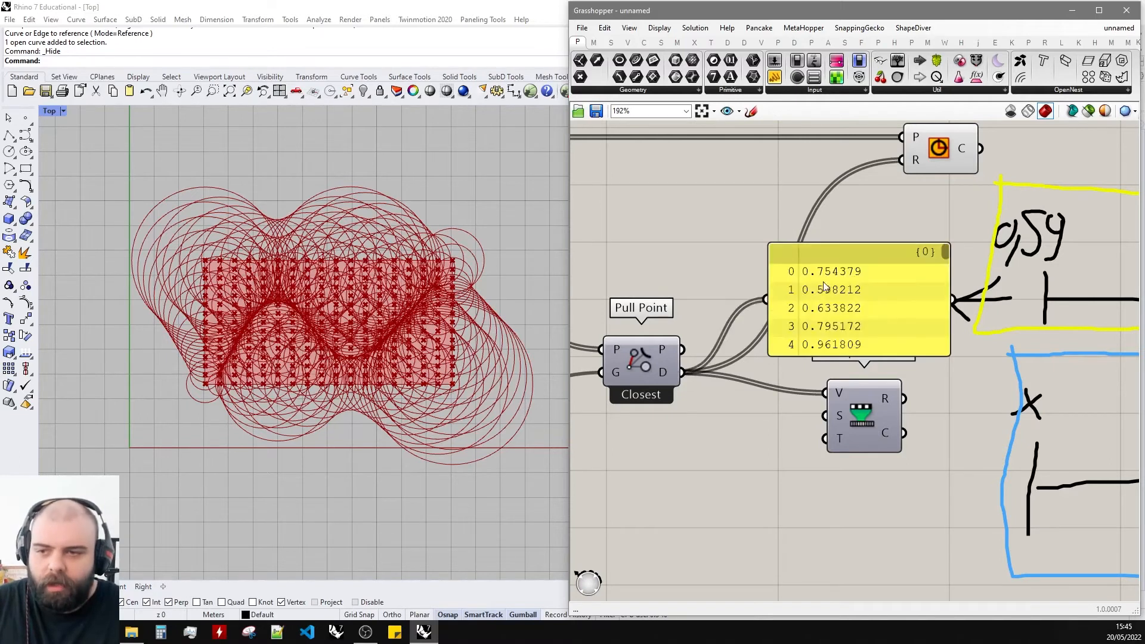
scroll(823, 282, "up", 3)
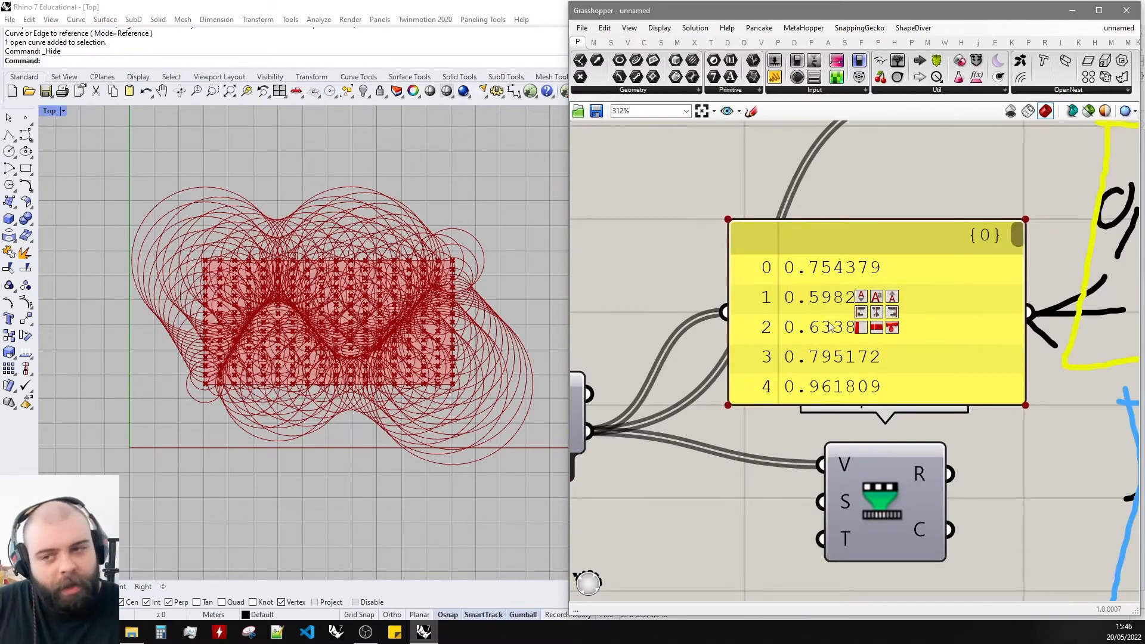
scroll(841, 298, "down", 2)
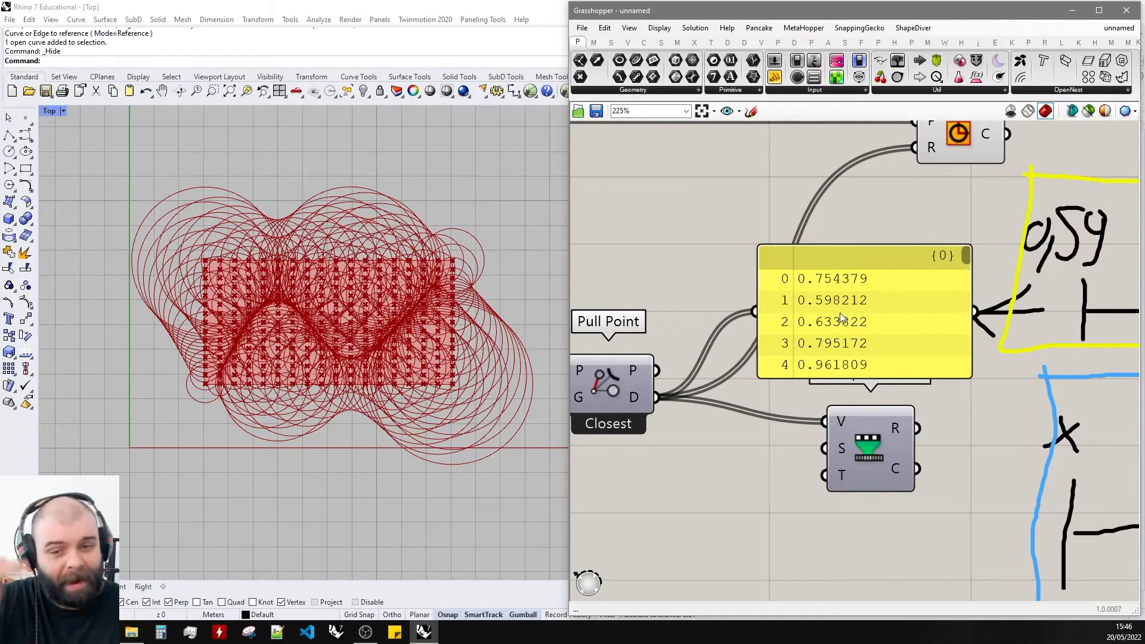
left_click_drag(966, 256, 950, 357)
left_click(911, 331)
scroll(905, 308, "down", 2)
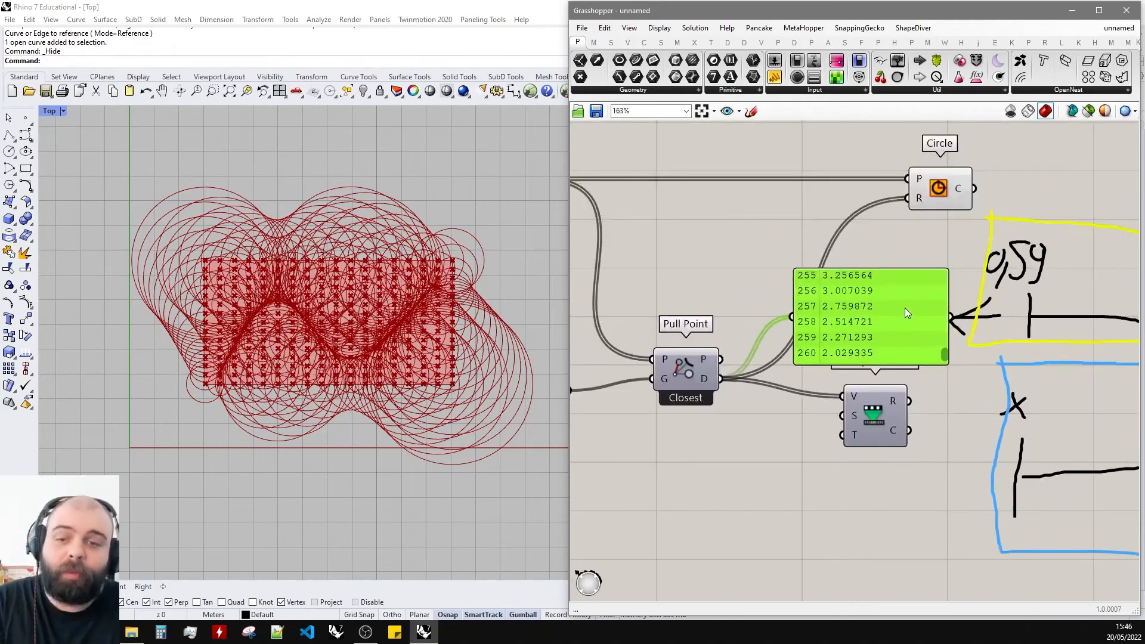
key("Delete")
Add a Bounds component below Pull Point, beside Remap Numbers.
scroll(811, 419, "up", 2)
double_click(784, 446)
type("bounds")
left_click(788, 437)
left_click_drag(787, 440, 775, 470)
left_click(726, 400)
Wire the Distance output of Pull Point into the Numbers input of Bounds.
scroll(726, 400, "down", 1)
scroll(727, 404, "down", 2)
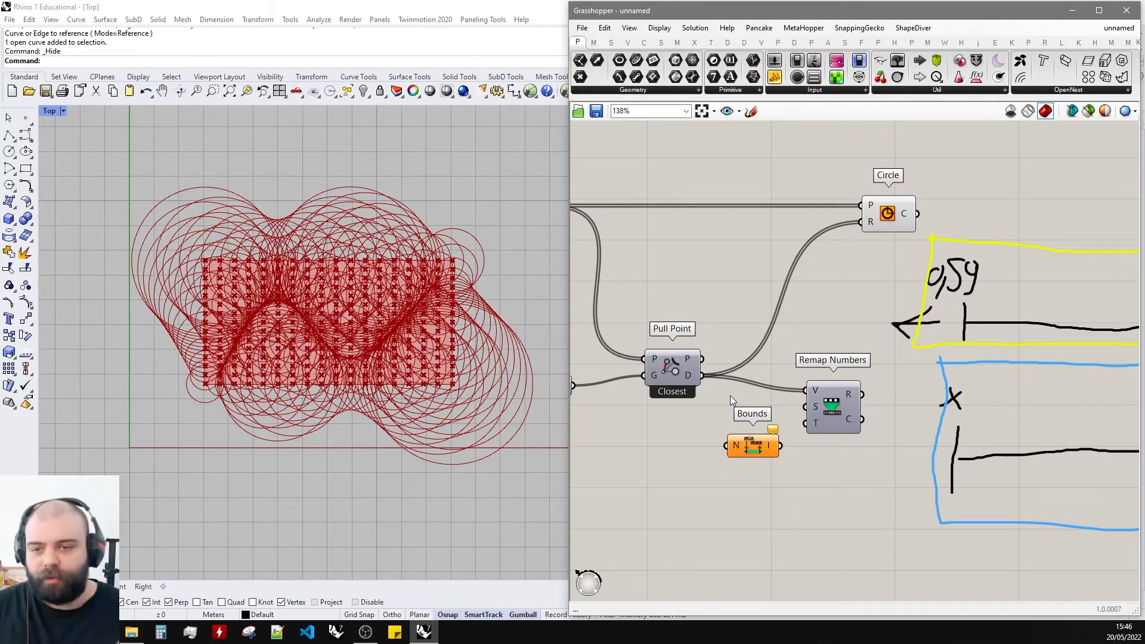
scroll(803, 302, "down", 4)
scroll(882, 284, "up", 3)
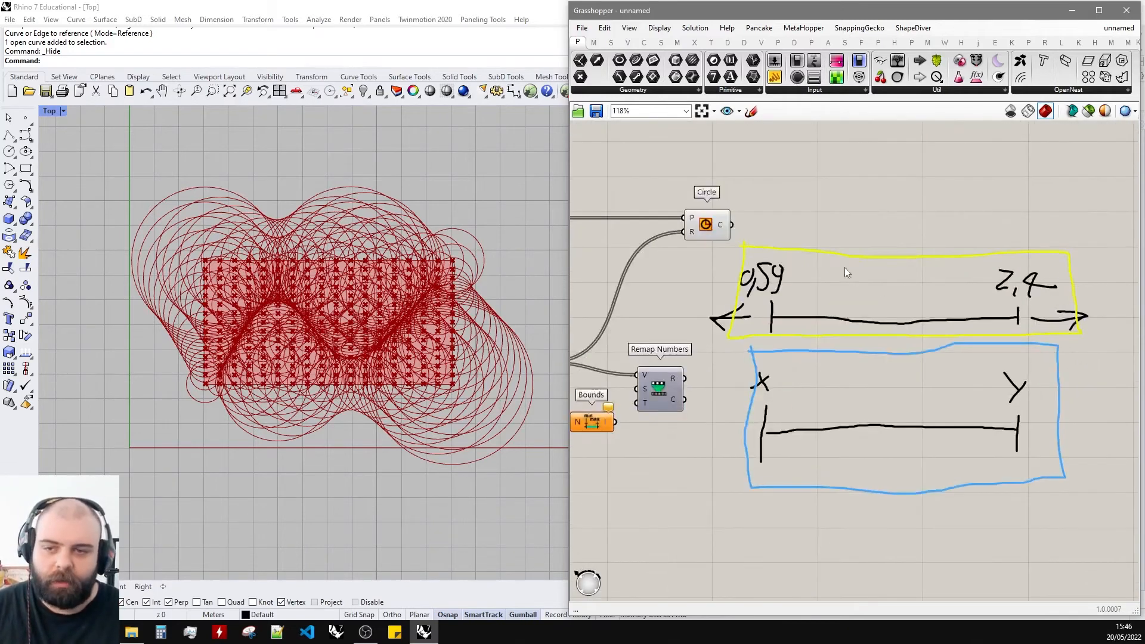
scroll(835, 327, "down", 3)
scroll(775, 327, "up", 5)
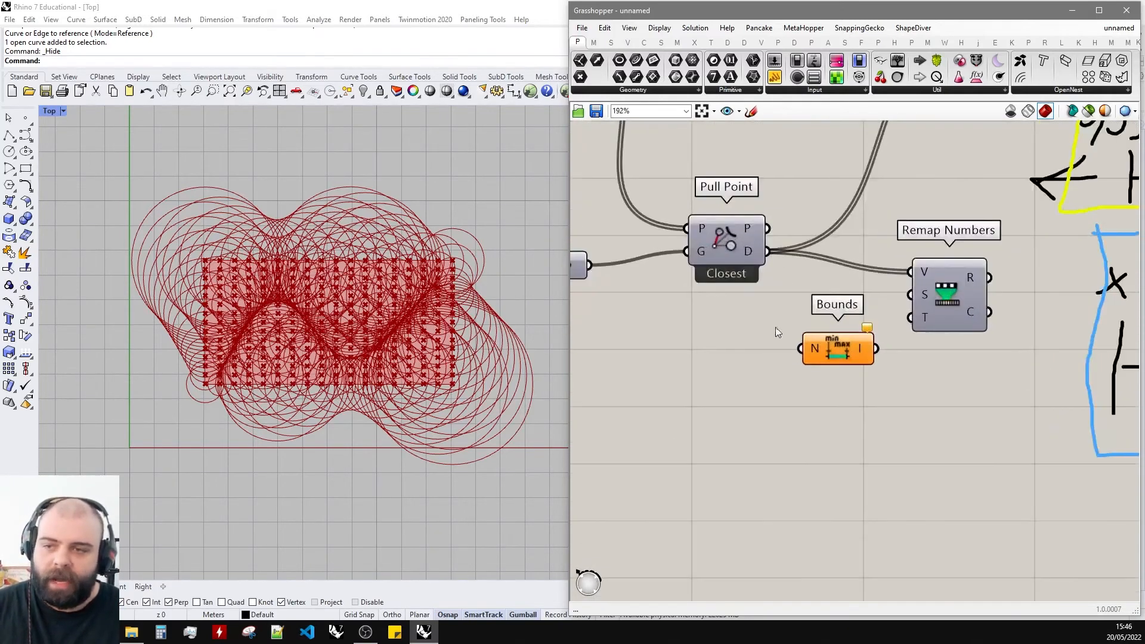
left_click_drag(768, 251, 802, 349)
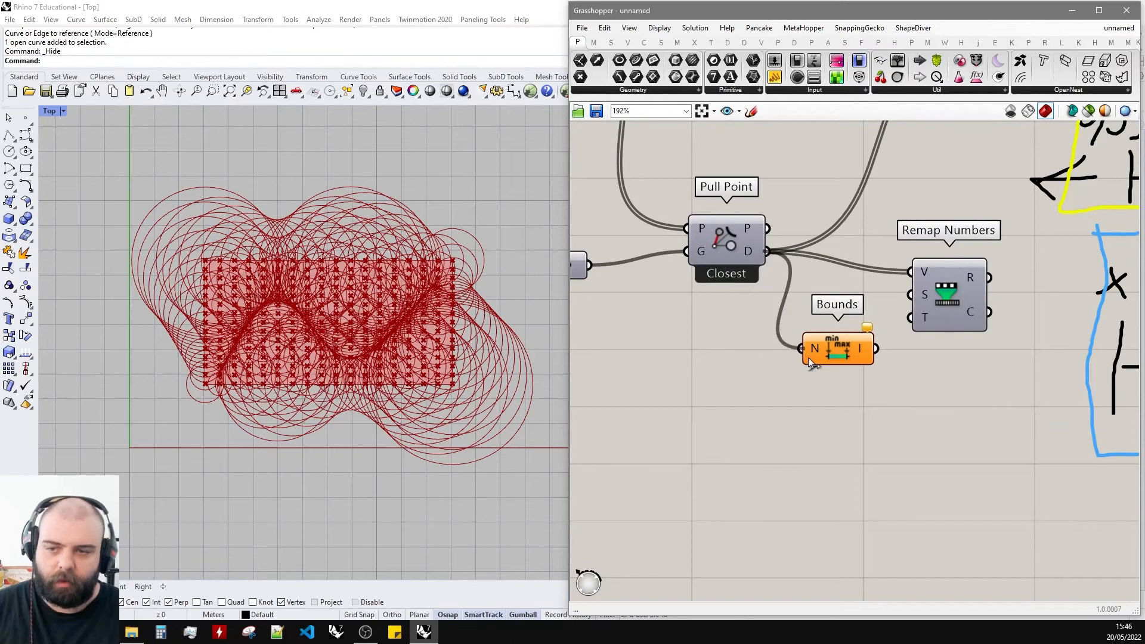
scroll(850, 410, "down", 2)
Place a panel beside Bounds and wire the interval output into it.
scroll(926, 365, "up", 5)
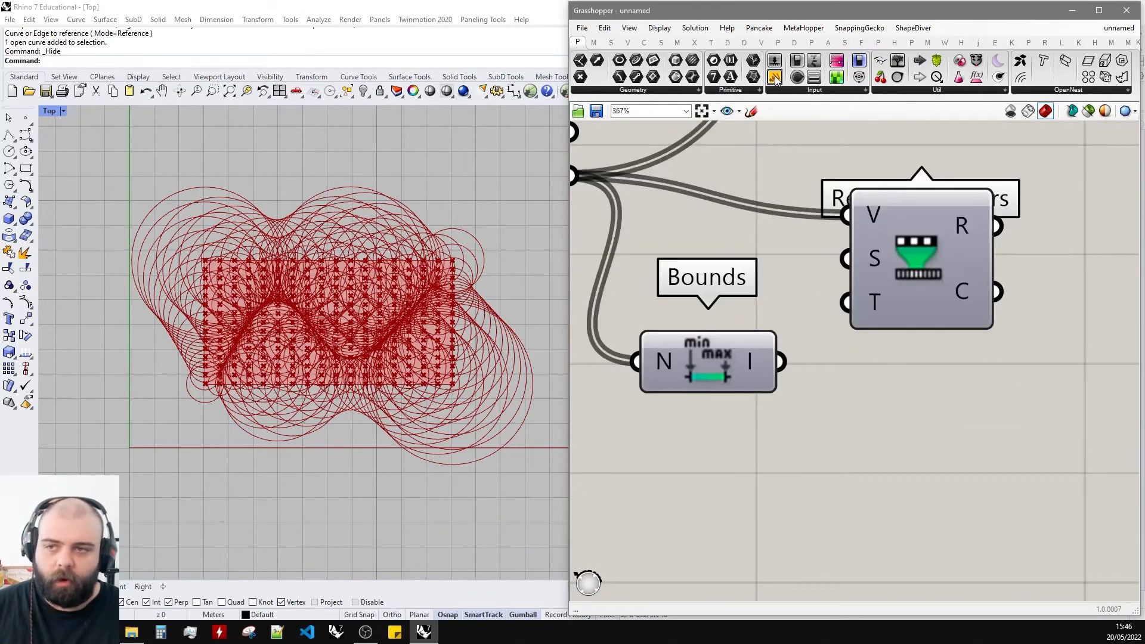
left_click(1007, 453)
left_click_drag(708, 382, 629, 450)
left_click_drag(702, 430, 819, 440)
scroll(739, 358, "down", 5)
scroll(805, 394, "up", 4)
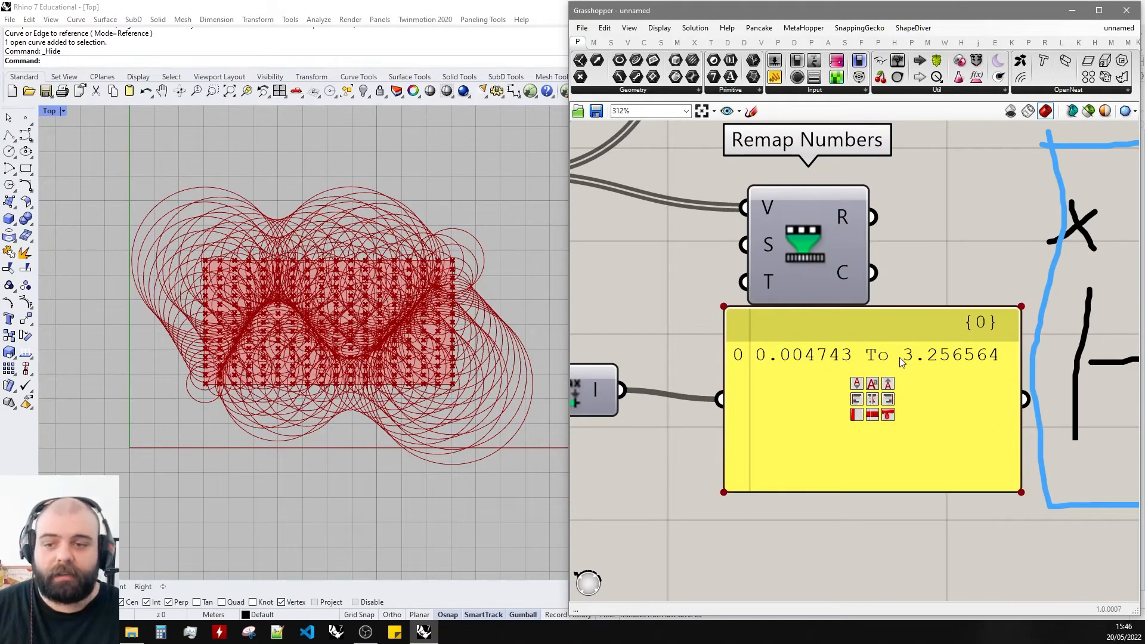
Move the interval panel clear of Remap Numbers and compare its interval with the sketched upper range.
scroll(710, 434, "down", 4)
left_click_drag(778, 423, 765, 444)
left_click(683, 433)
scroll(683, 434, "down", 2)
scroll(805, 294, "up", 1)
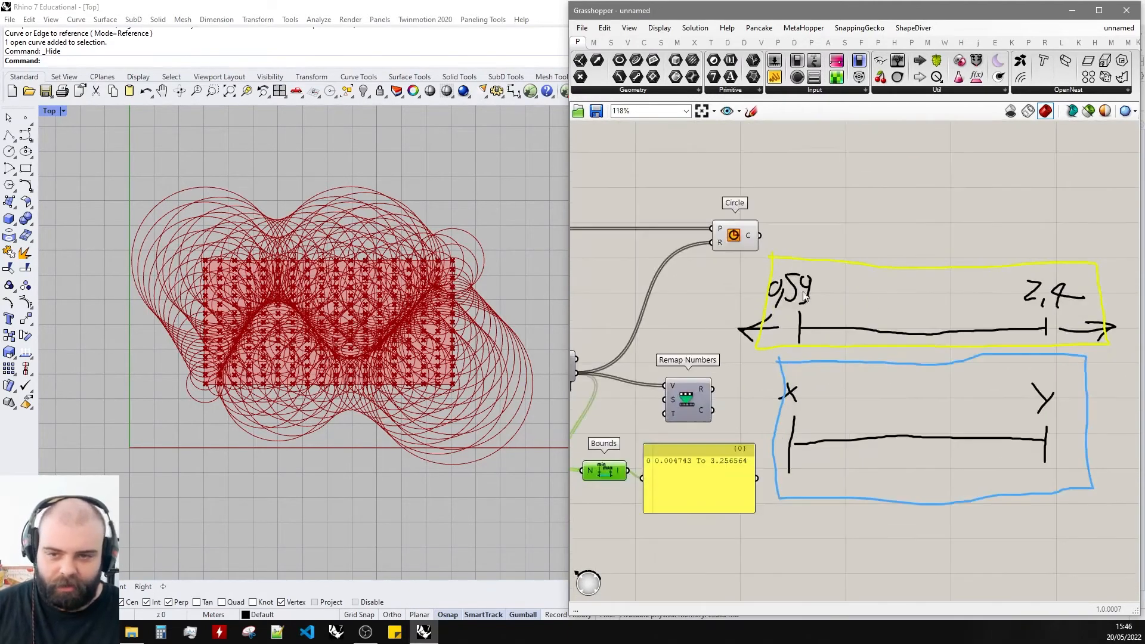
scroll(727, 417, "down", 1)
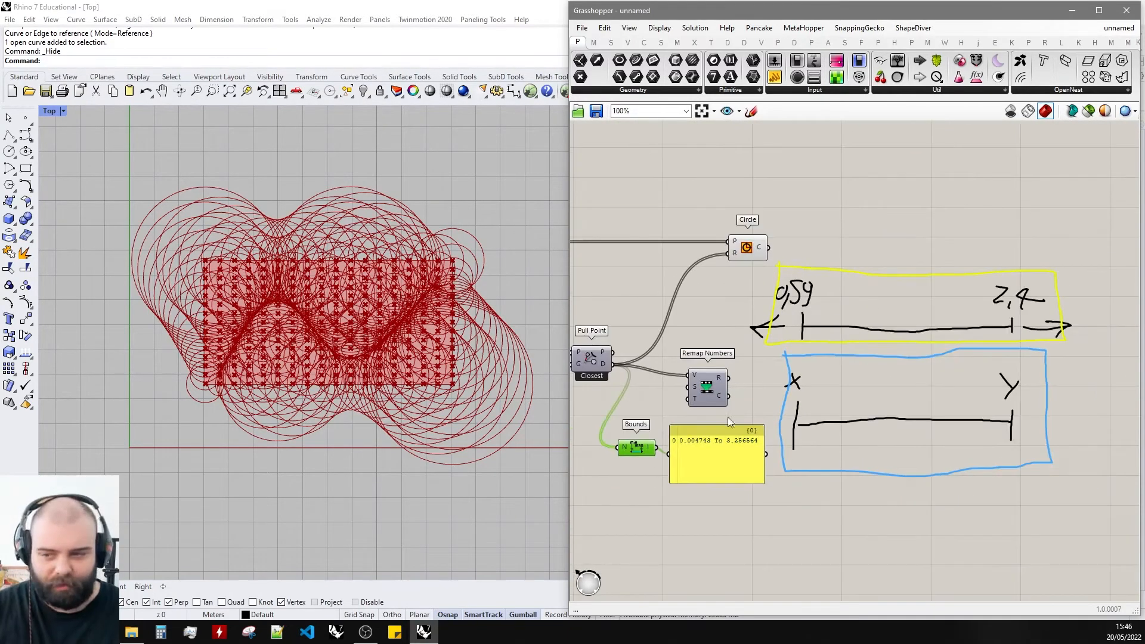
scroll(696, 445, "up", 3)
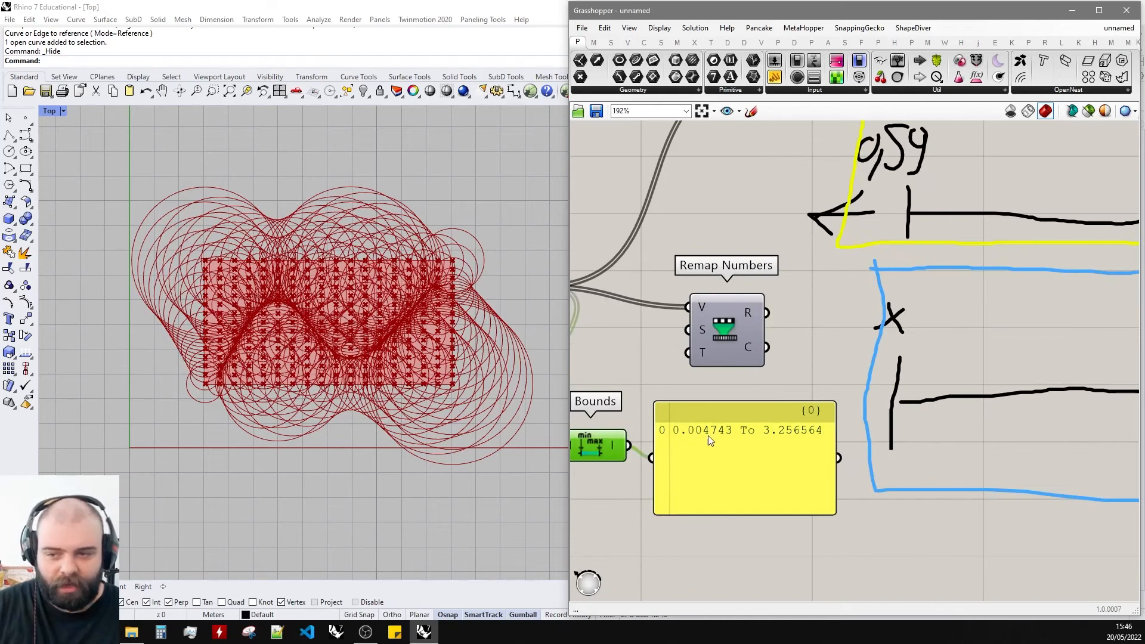
scroll(683, 441, "down", 3)
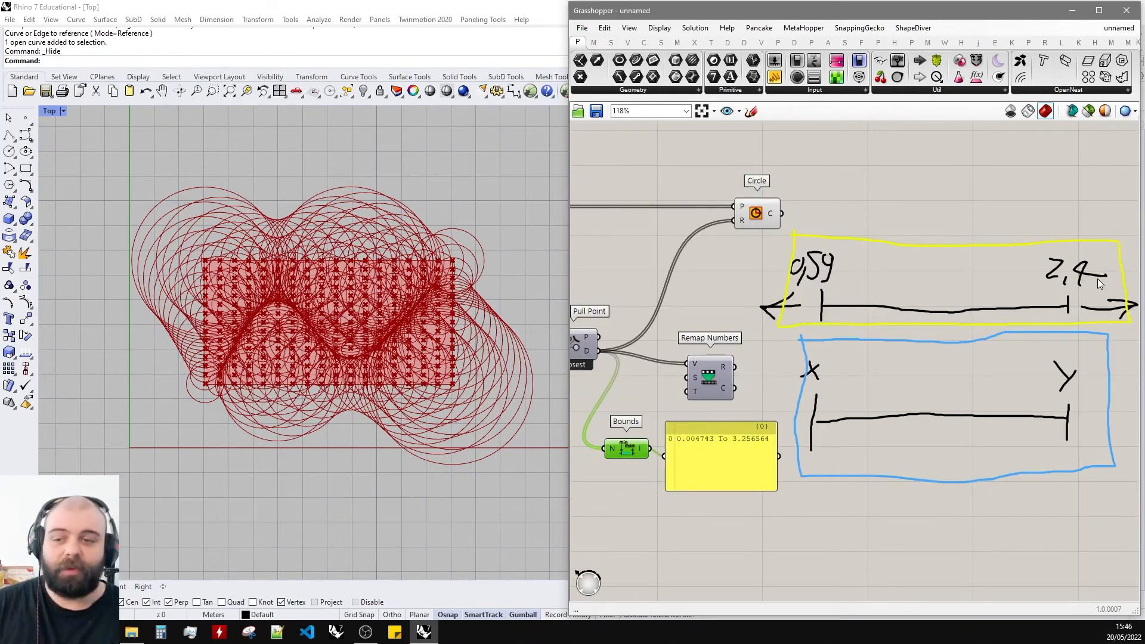
scroll(1098, 278, "down", 1)
scroll(794, 418, "up", 1)
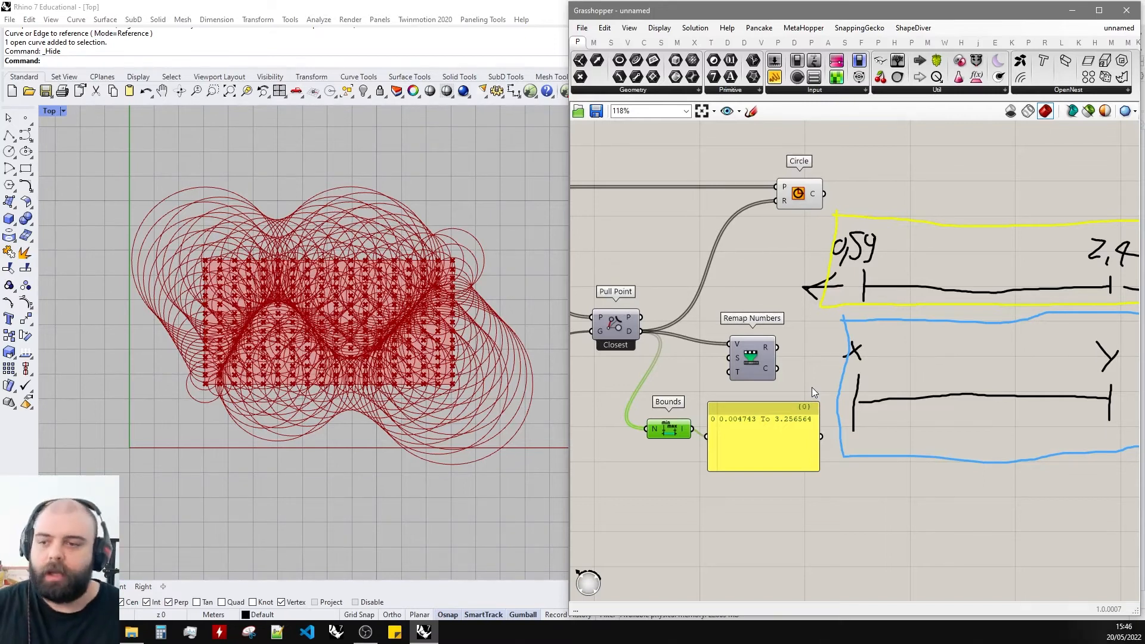
Move Bounds closer to Remap Numbers and place the interval panel over the yellow sketched range.
scroll(668, 425, "up", 2)
left_click_drag(668, 425, 667, 370)
mouse_move(765, 429)
left_mouse_down()
mouse_move(777, 428)
mouse_move(743, 447)
mouse_move(857, 338)
mouse_move(856, 267)
left_mouse_up()
scroll(749, 439, "down", 4)
scroll(895, 338, "up", 4)
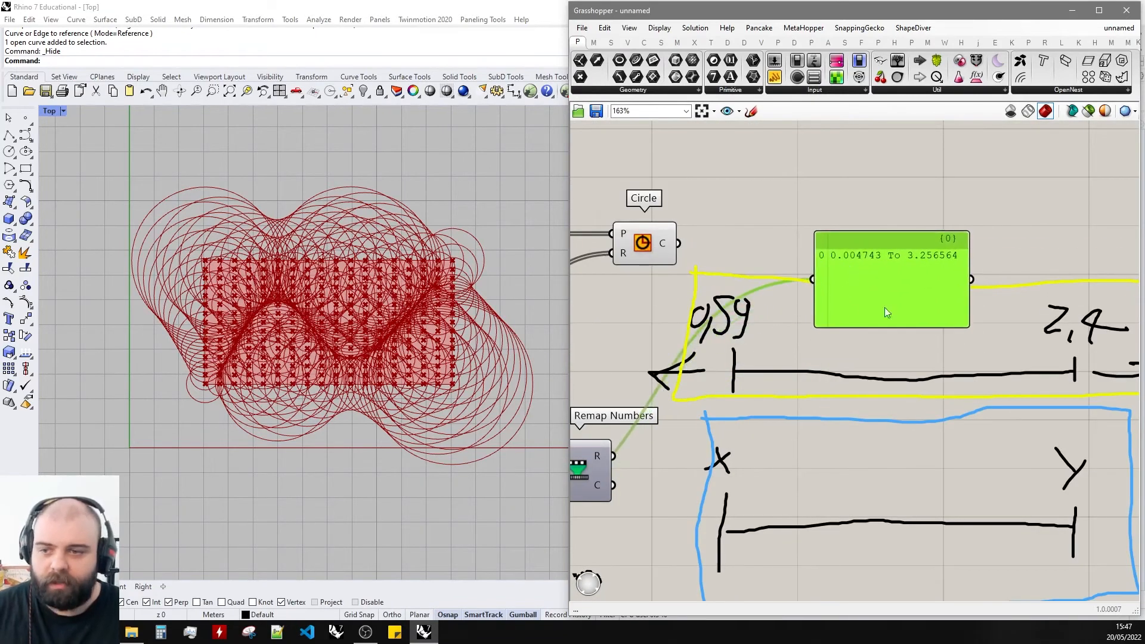
Wire the Bounds interval into the Source input of Remap Numbers and delete the interval panel.
scroll(886, 307, "down", 3)
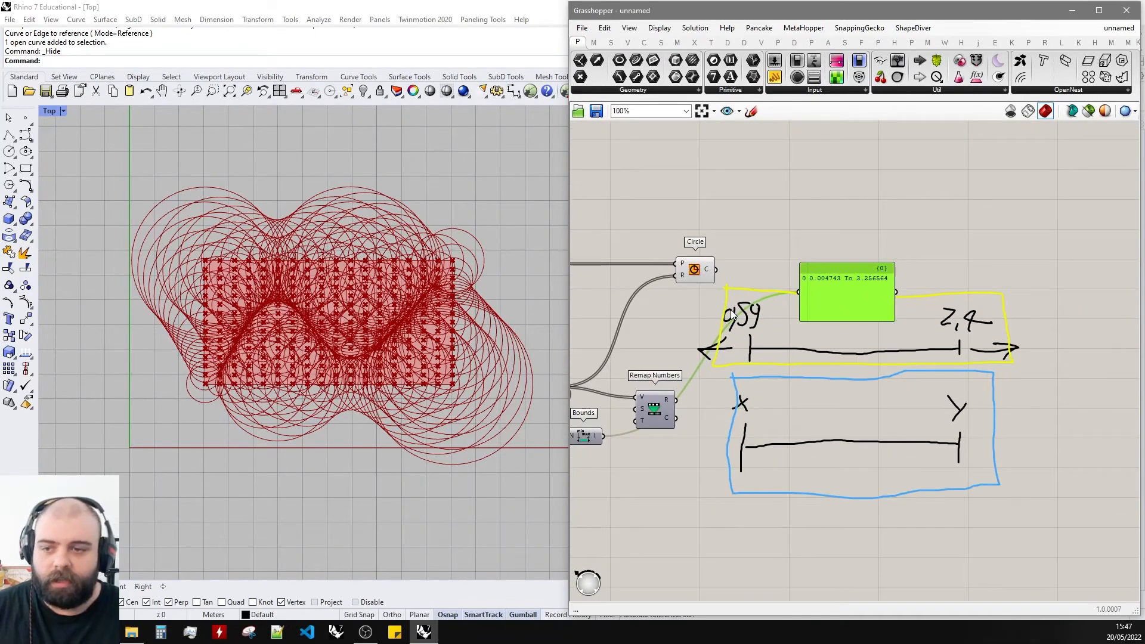
scroll(883, 393, "up", 6)
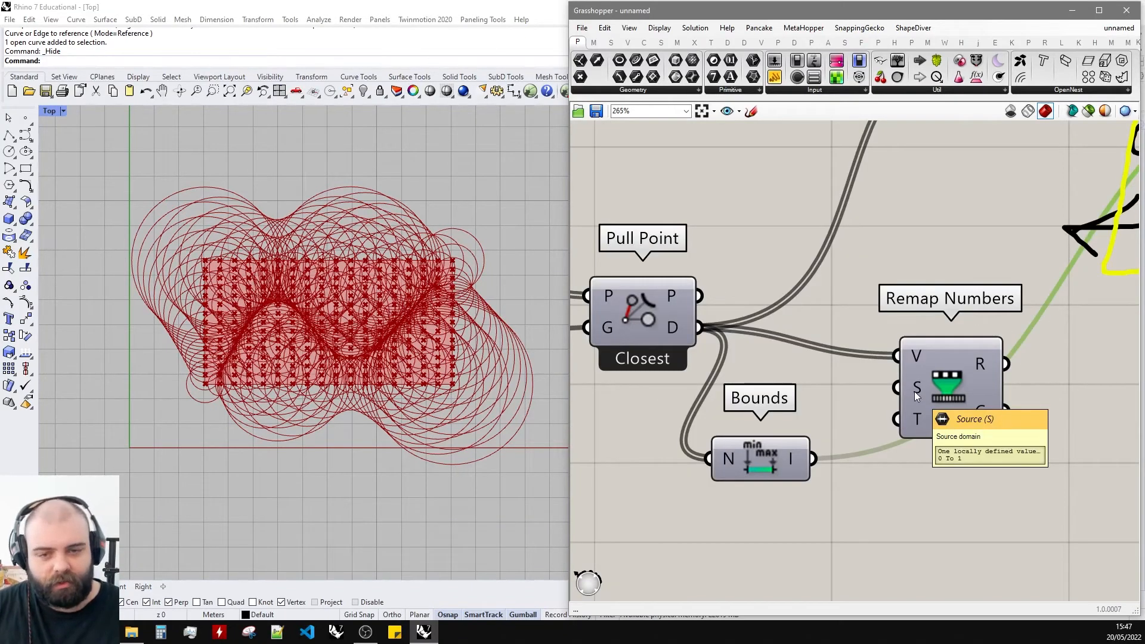
left_click_drag(751, 465, 896, 389)
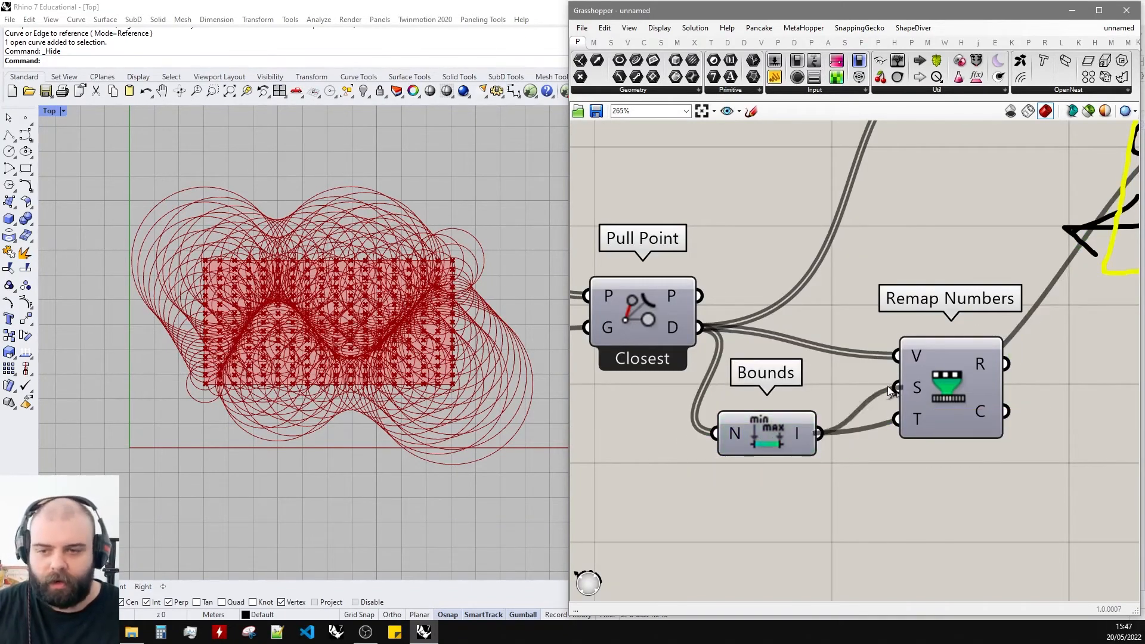
scroll(740, 424, "down", 1)
scroll(739, 431, "down", 4)
left_click(987, 267)
key("Delete")
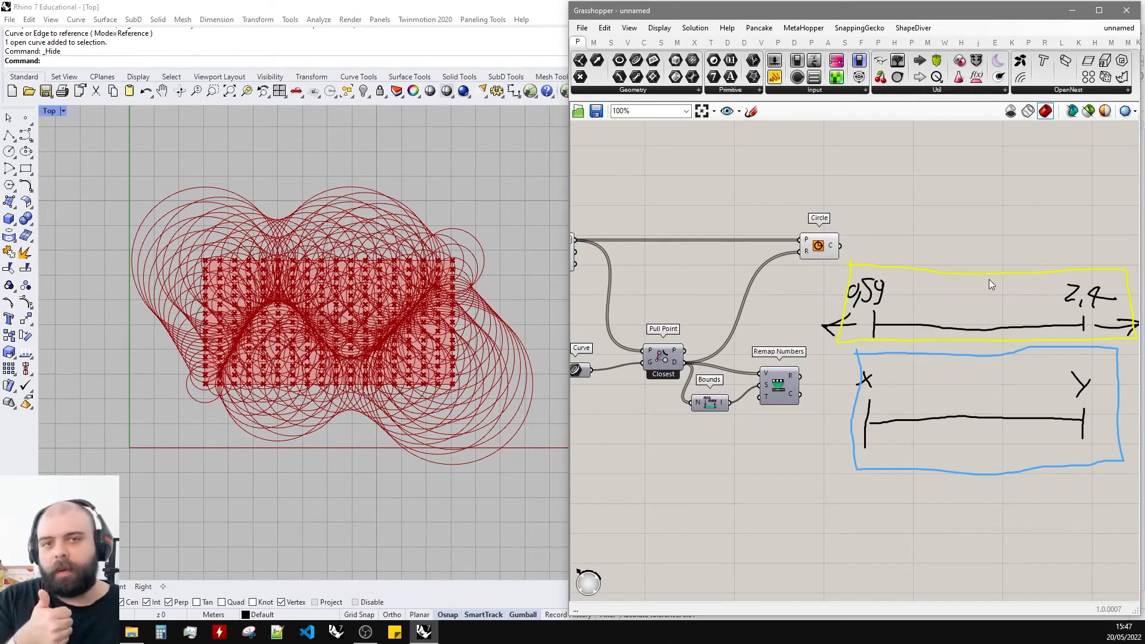
Review the sketched source and target ranges and examine the wiring and inputs of Bounds and Remap Numbers.
scroll(778, 320, "down", 3)
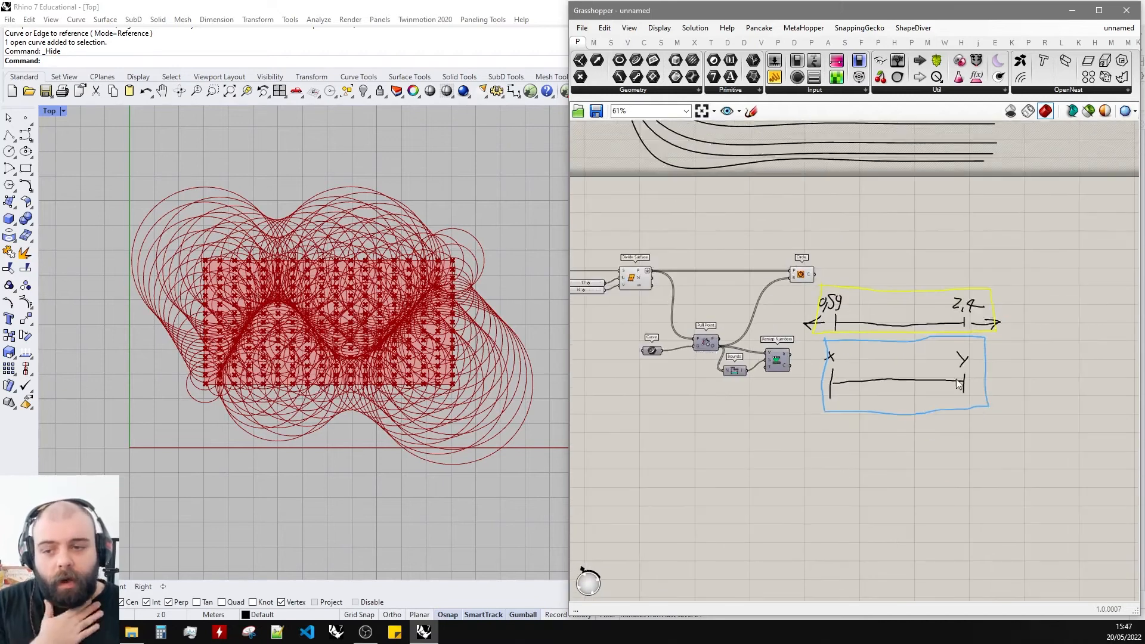
scroll(939, 365, "up", 5)
left_click_drag(1024, 433, 699, 330)
left_click(779, 459)
mouse_move(1017, 424)
left_mouse_down()
mouse_move(692, 340)
mouse_move(690, 325)
left_mouse_up()
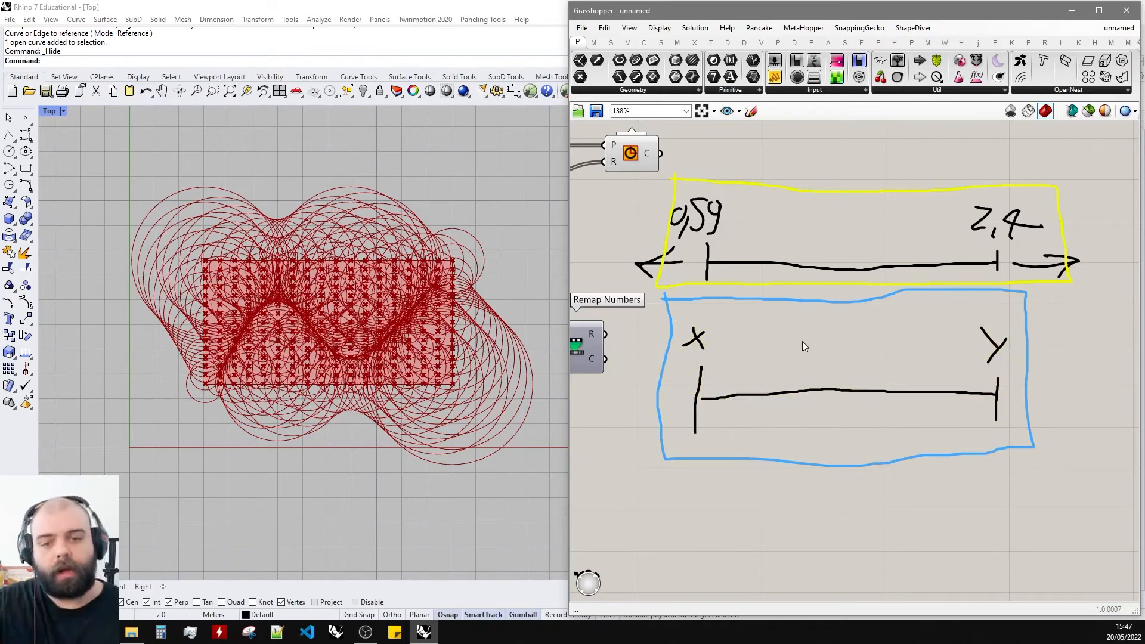
scroll(961, 328, "down", 2)
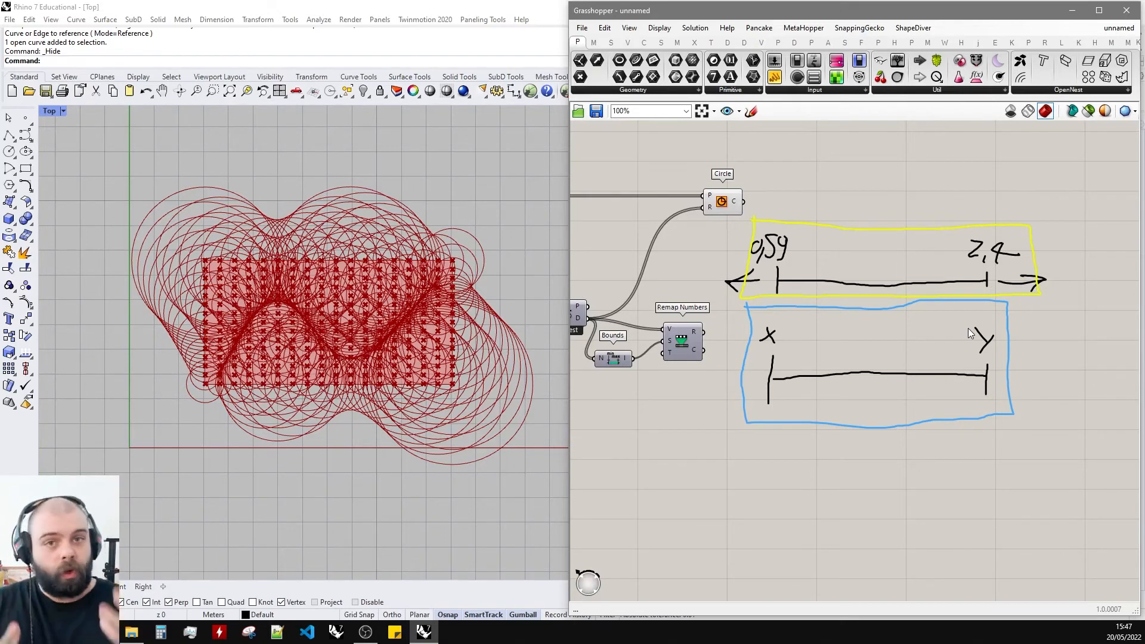
scroll(834, 348, "down", 1)
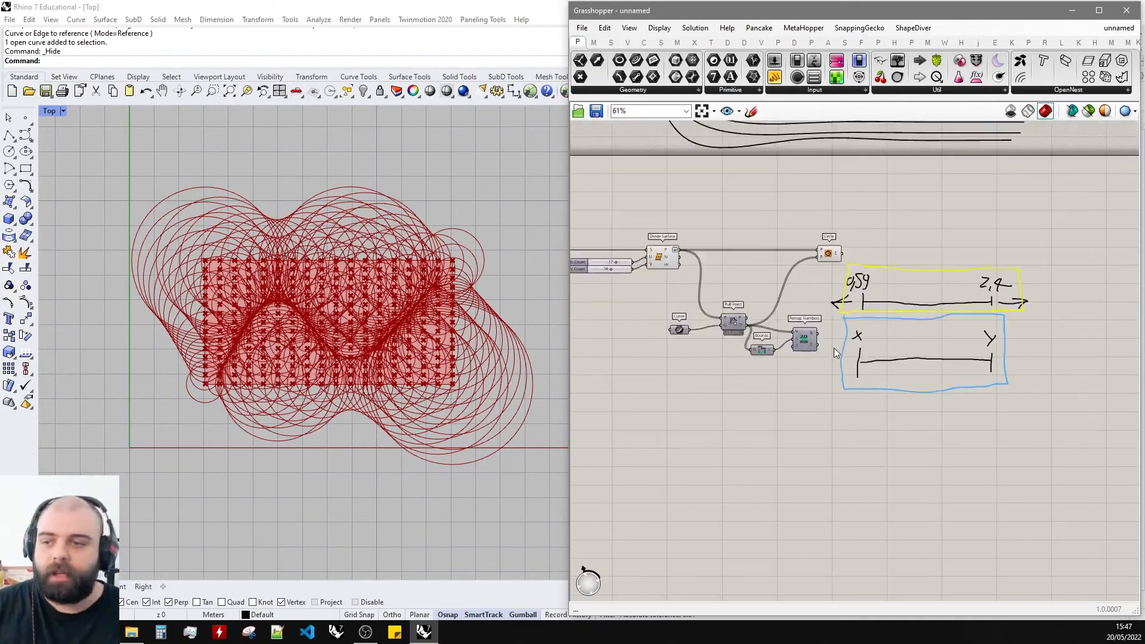
scroll(761, 351, "up", 3)
scroll(769, 340, "up", 2)
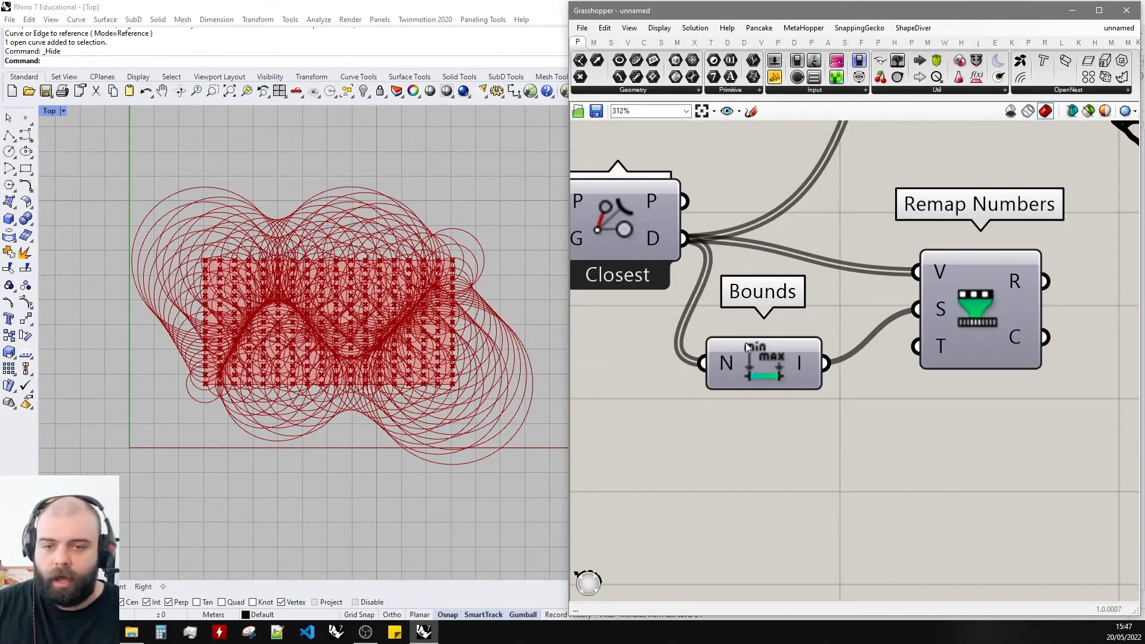
scroll(716, 369, "down", 2)
scroll(775, 358, "up", 2)
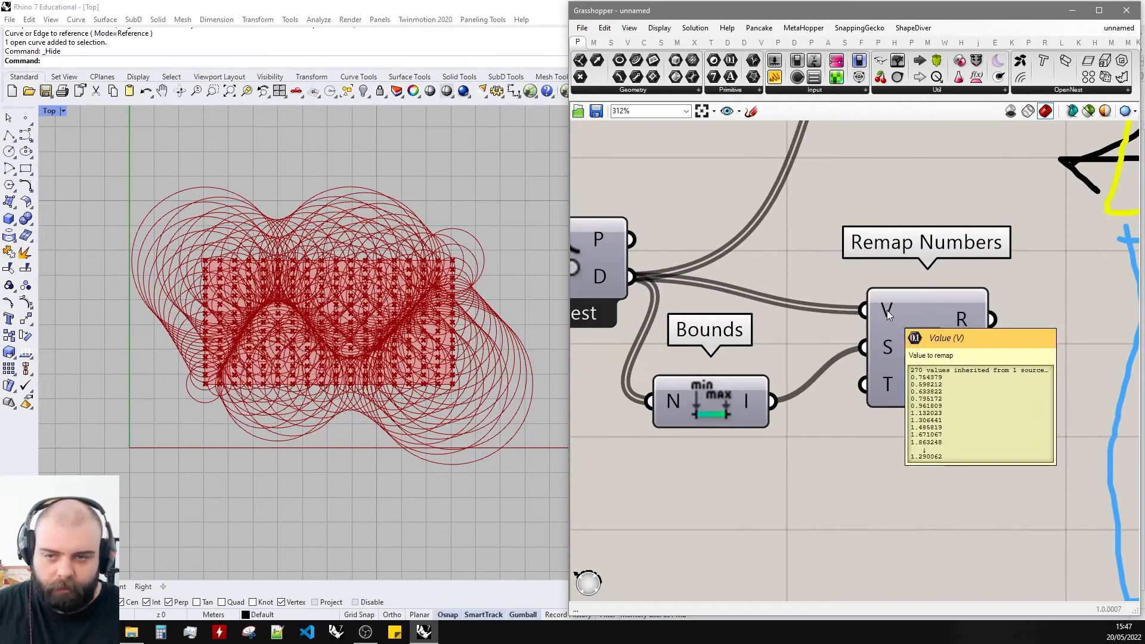
Examine the Value, Source and Target inputs of Remap Numbers and the domain output of Bounds.
mouse_move(889, 350)
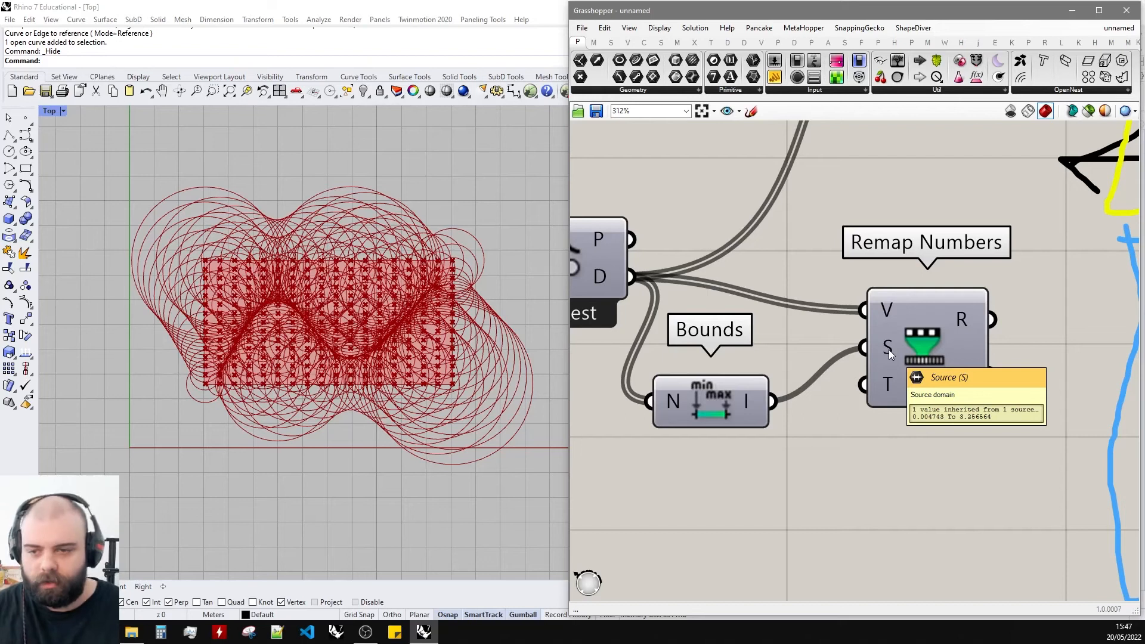
mouse_move(885, 388)
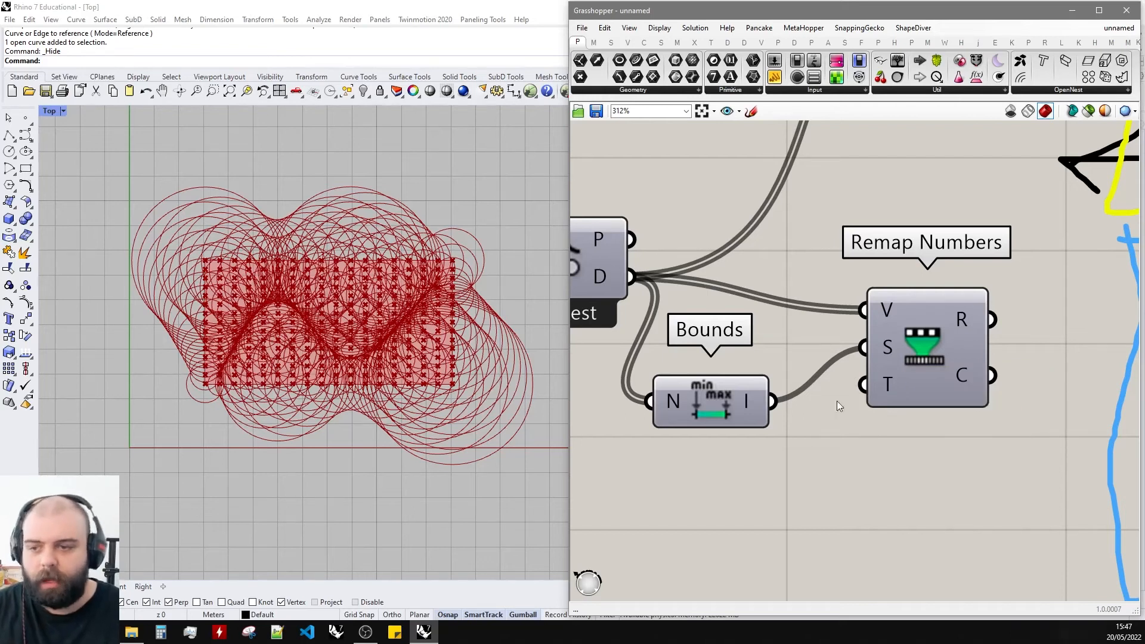
mouse_move(752, 406)
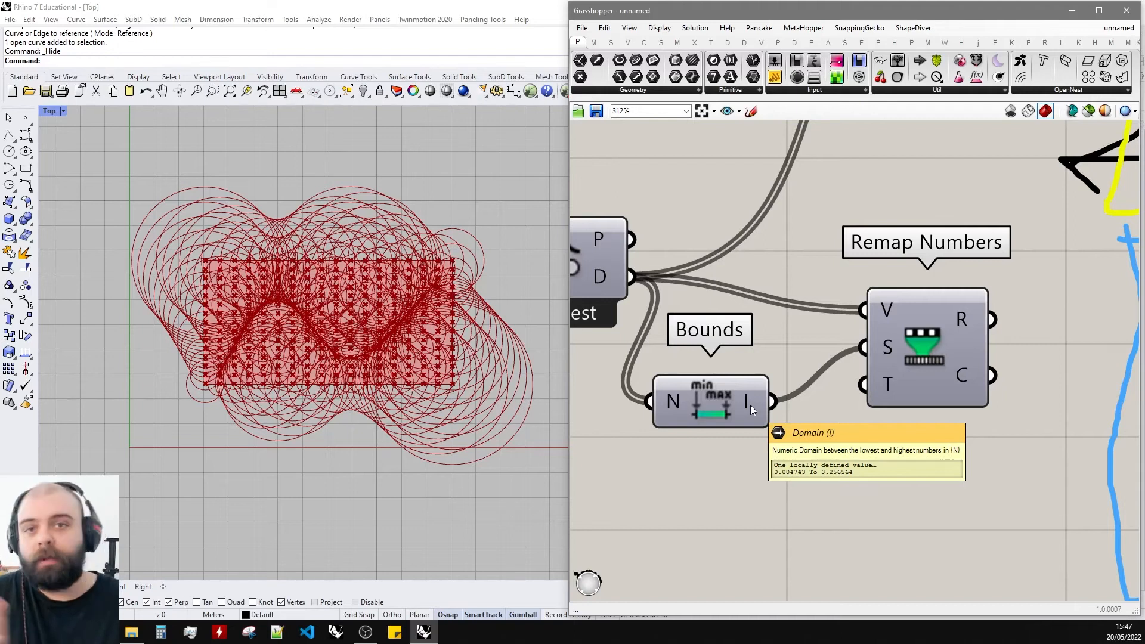
scroll(744, 395, "down", 3)
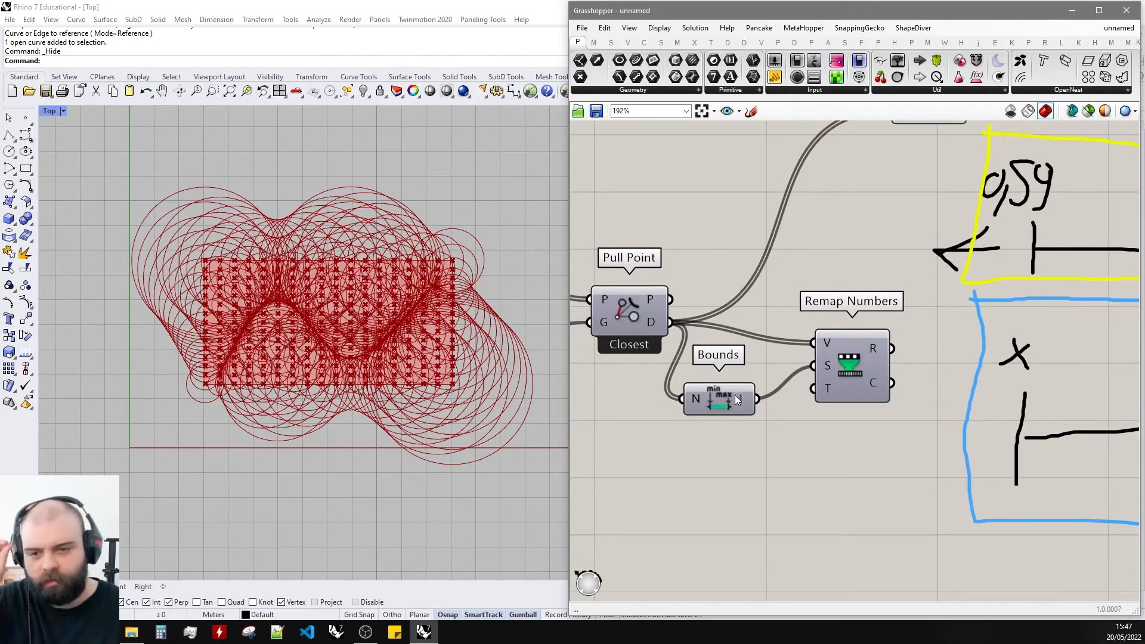
scroll(858, 392, "down", 2)
right_click_drag(839, 390, 951, 334)
scroll(951, 334, "up", 3)
mouse_move(951, 334)
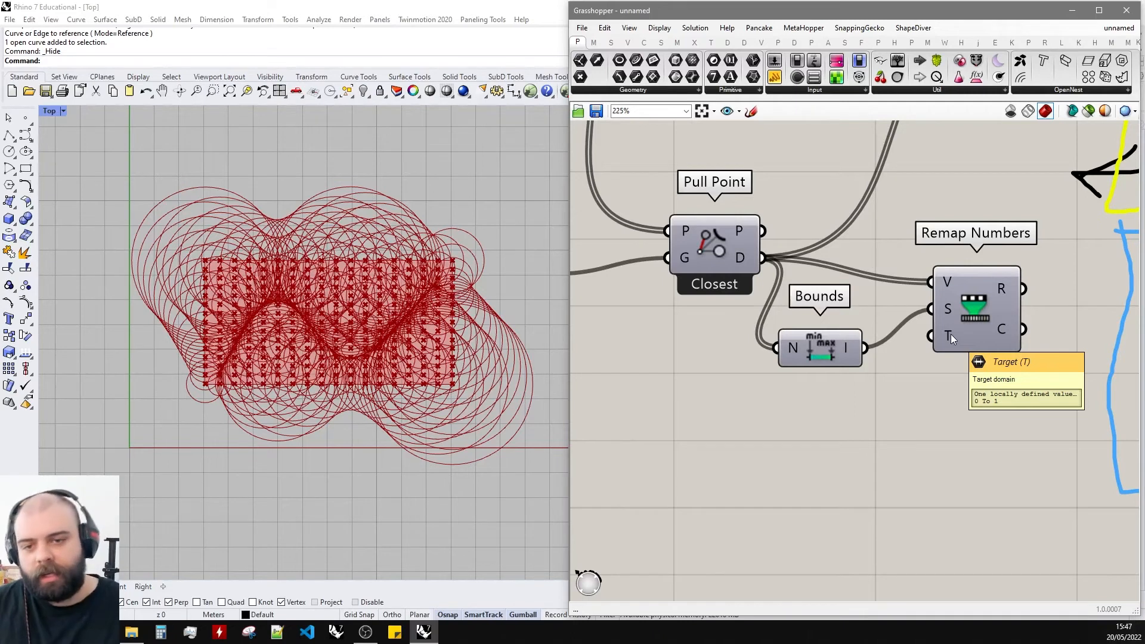
Add a Construct Domain component and place it below Bounds.
scroll(765, 367, "down", 3)
scroll(829, 406, "up", 3)
double_click(835, 430)
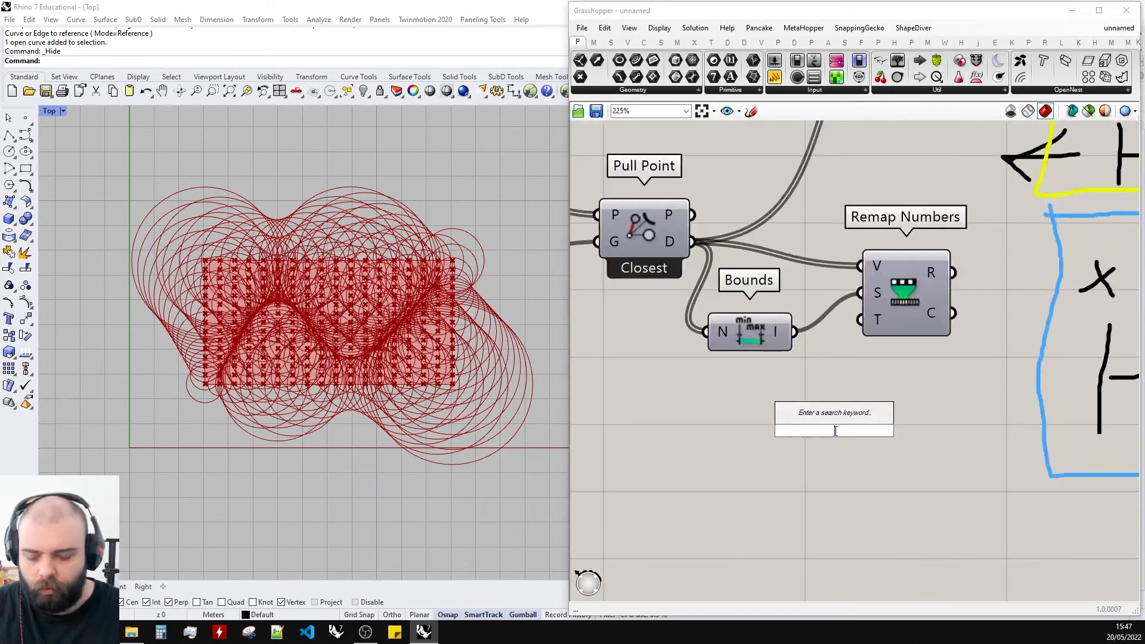
type("construct domain")
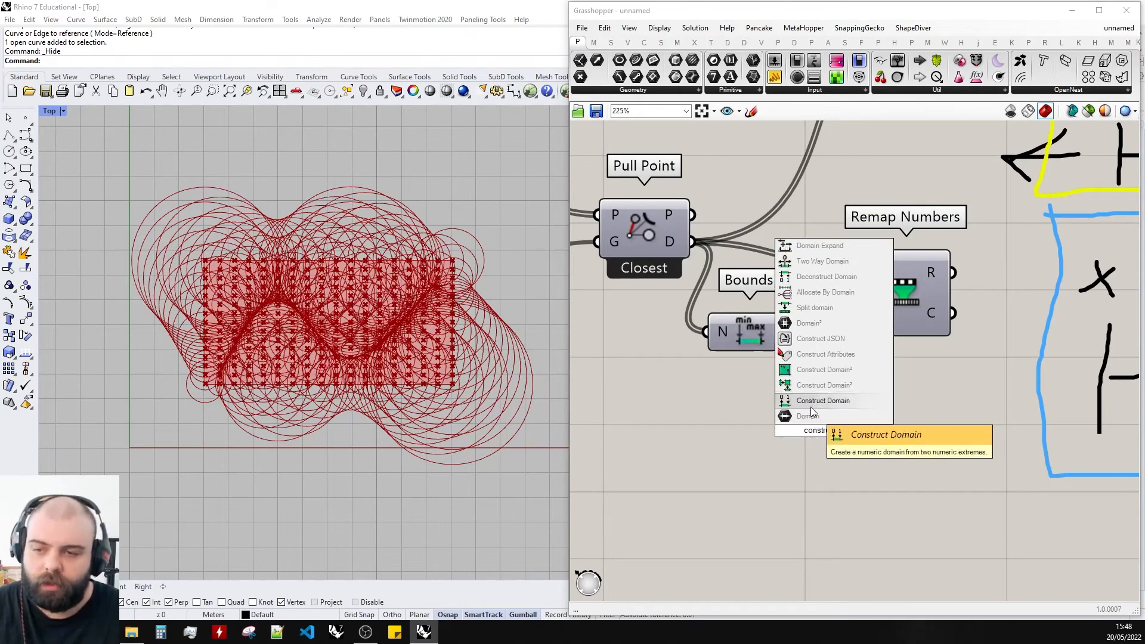
left_click(811, 405)
left_click_drag(814, 404, 750, 467)
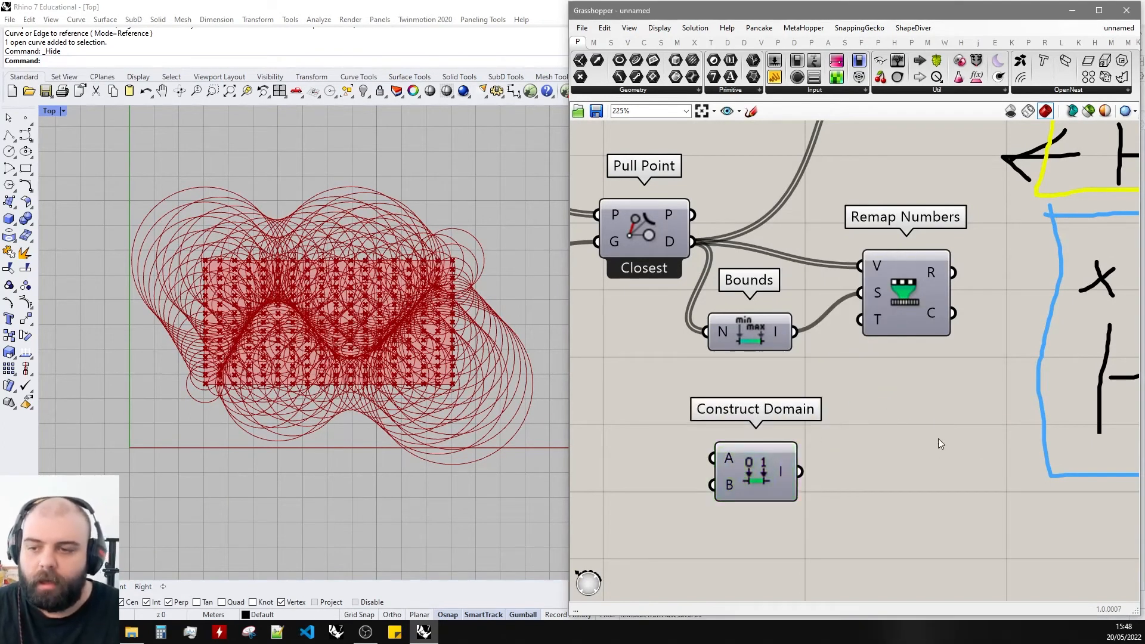
Create a number slider beside Construct Domain with a range from 0 to 1.00.
scroll(939, 439, "down", 2)
scroll(891, 431, "up", 3)
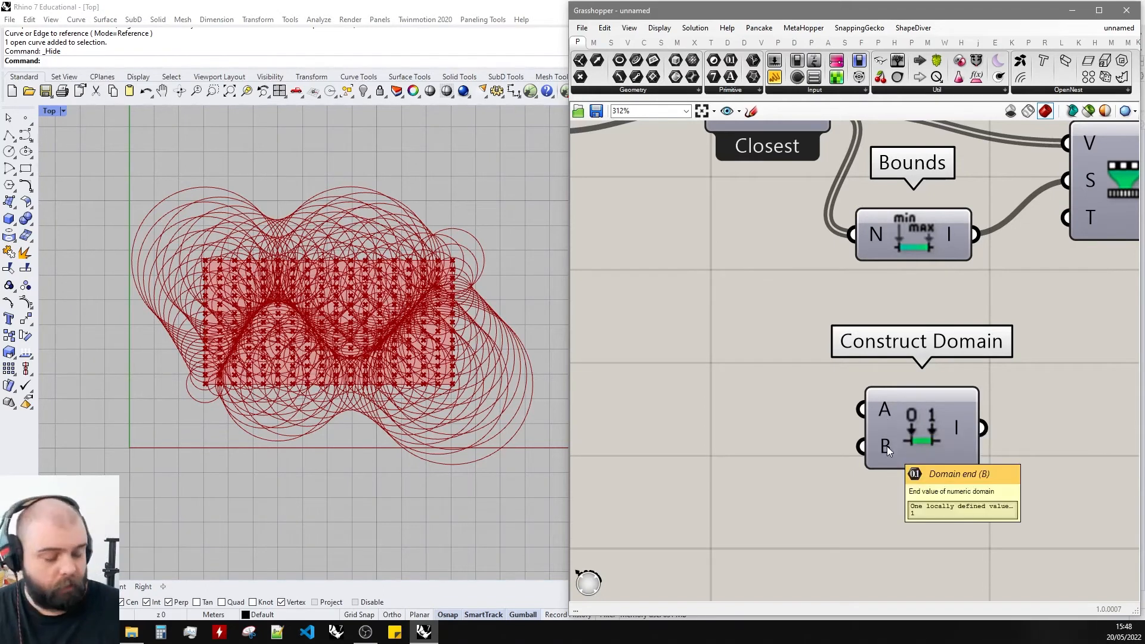
scroll(650, 412, "down", 3)
scroll(898, 403, "up", 2)
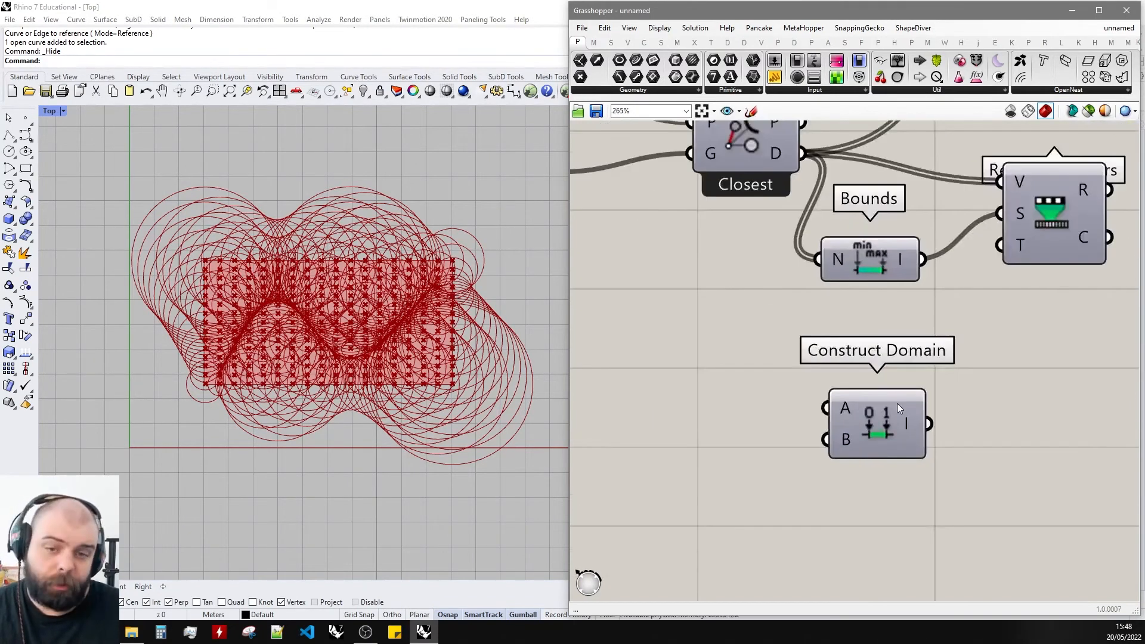
scroll(750, 428, "down", 2)
scroll(750, 428, "up", 1)
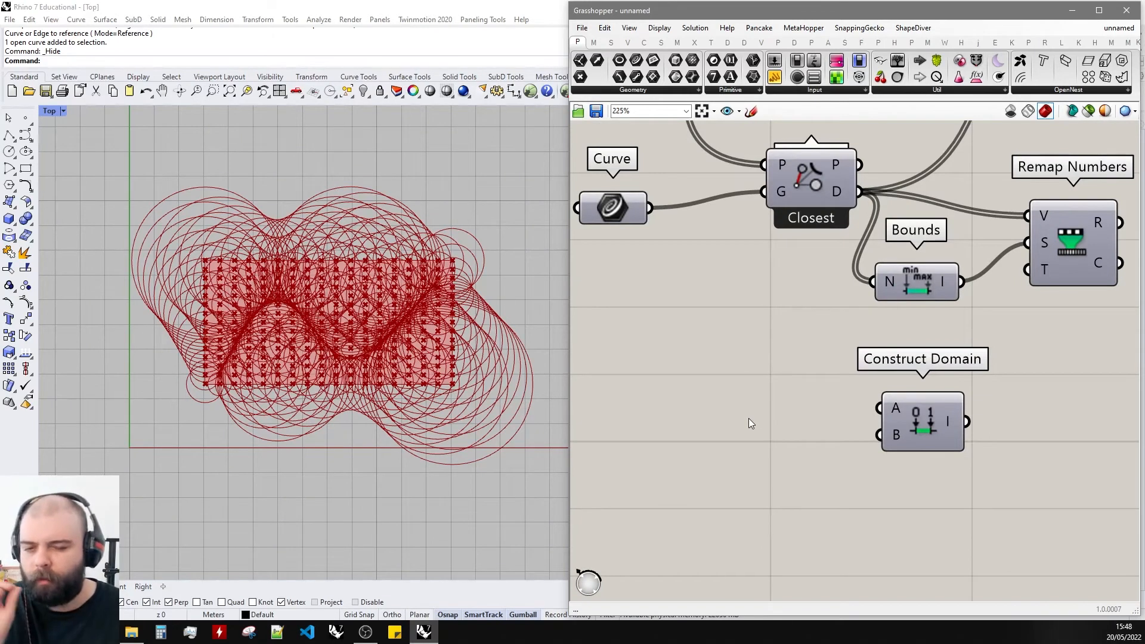
double_click(744, 397)
type("0")
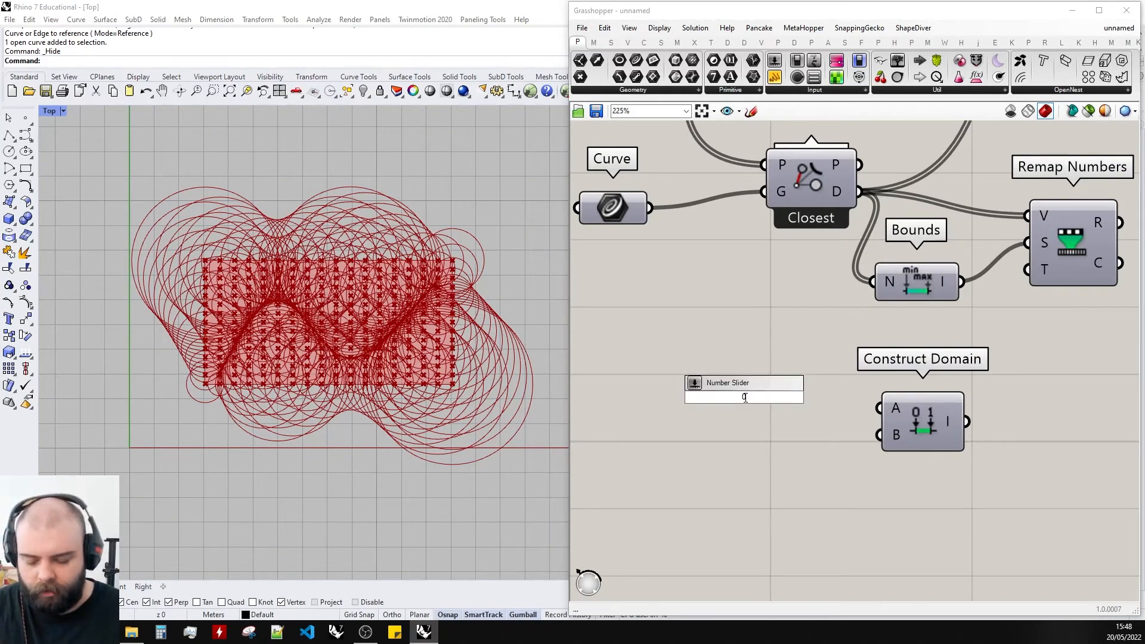
type("<1.00")
key("Return")
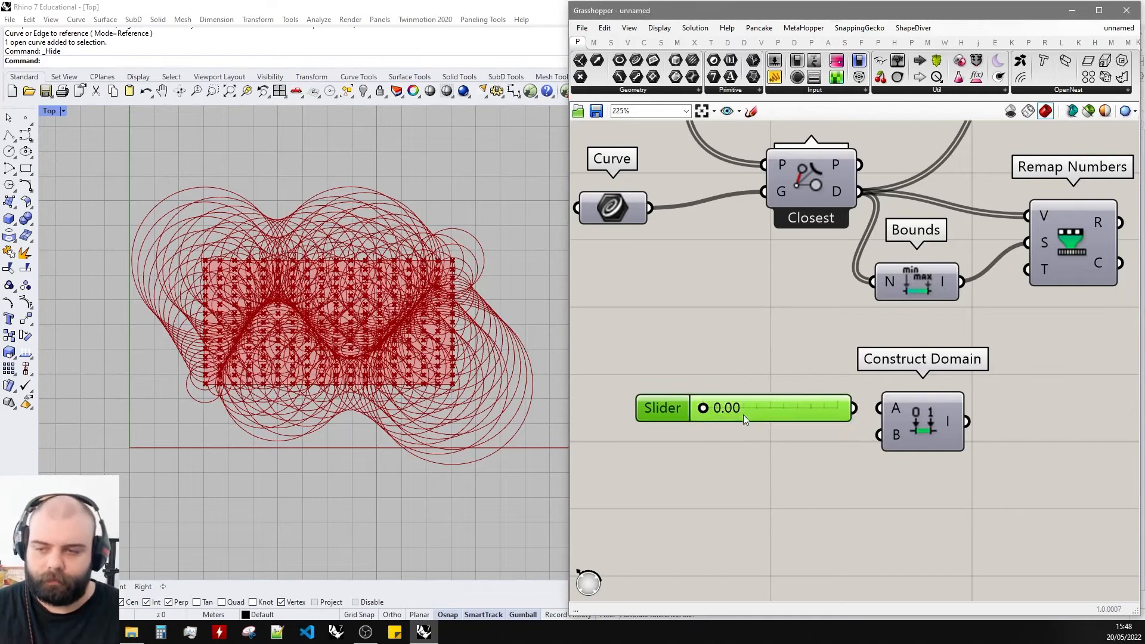
Duplicate the slider, wire the pair into Construct Domain's start and end inputs, and move Construct Domain clear of them.
left_click_drag(760, 413, 778, 451, "alt")
left_click(789, 368)
left_click_drag(857, 409, 880, 409)
left_click_drag(861, 453, 979, 421)
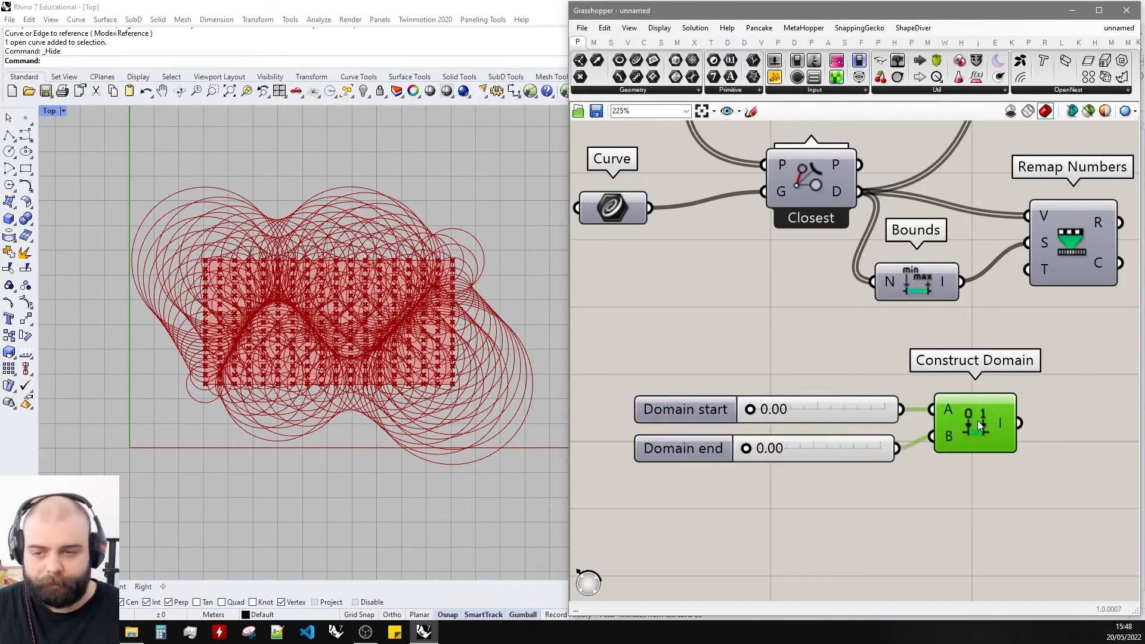
left_click(913, 428)
Set the Domain start slider to 0.14 and the Domain end slider to 0.51.
scroll(749, 450, "down", 2)
scroll(825, 429, "up", 3)
left_click_drag(677, 426, 698, 426)
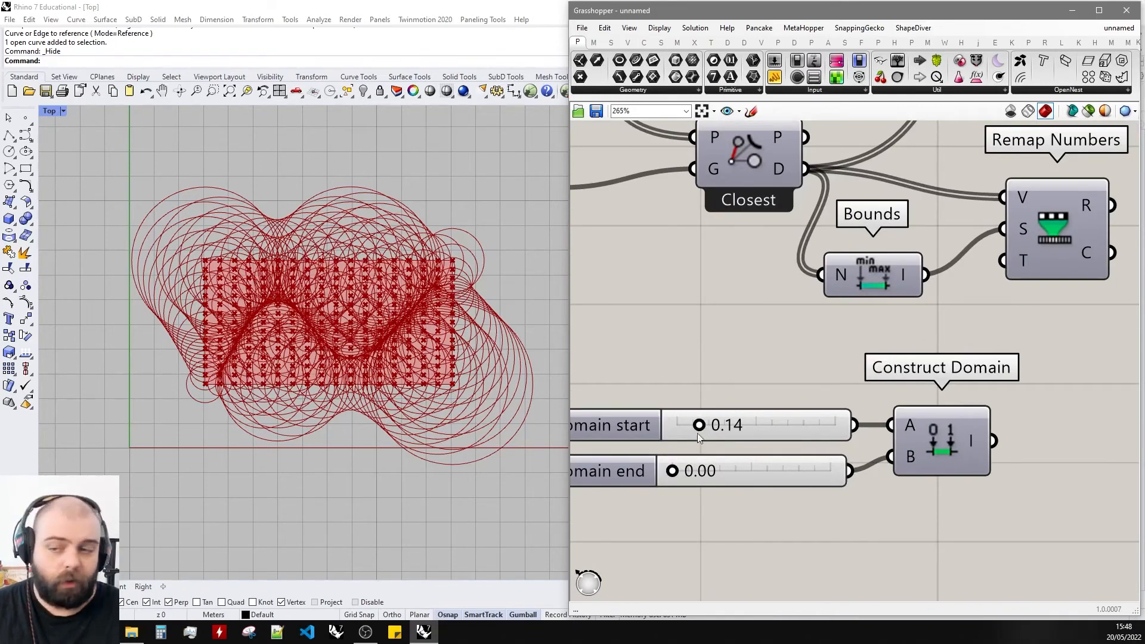
scroll(697, 460, "down", 3)
scroll(680, 472, "up", 4)
left_click_drag(680, 470, 789, 469)
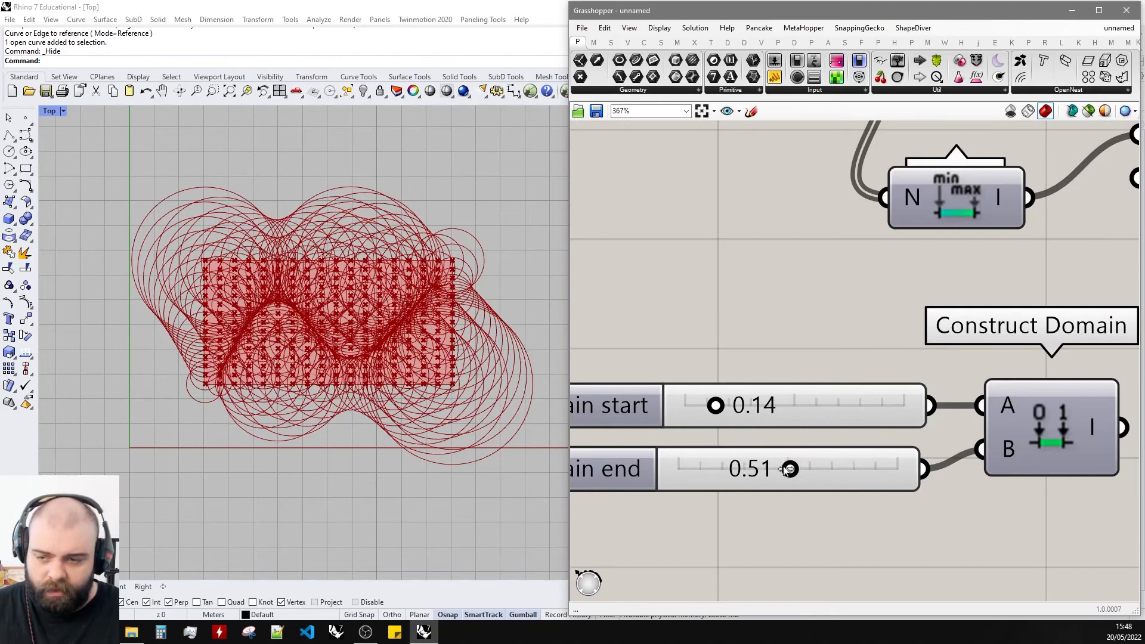
Connect a panel to the Construct Domain output and read the constructed interval.
scroll(775, 451, "down", 4)
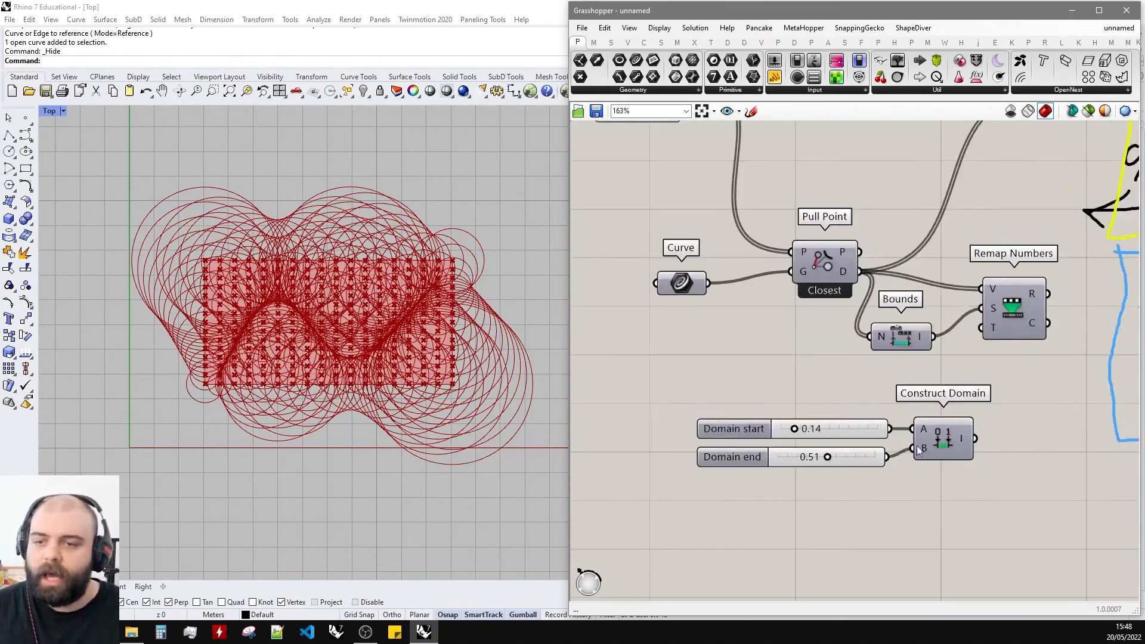
left_click_drag(1036, 448, 1044, 420)
left_click_drag(944, 434, 987, 439)
scroll(1065, 450, "up", 4)
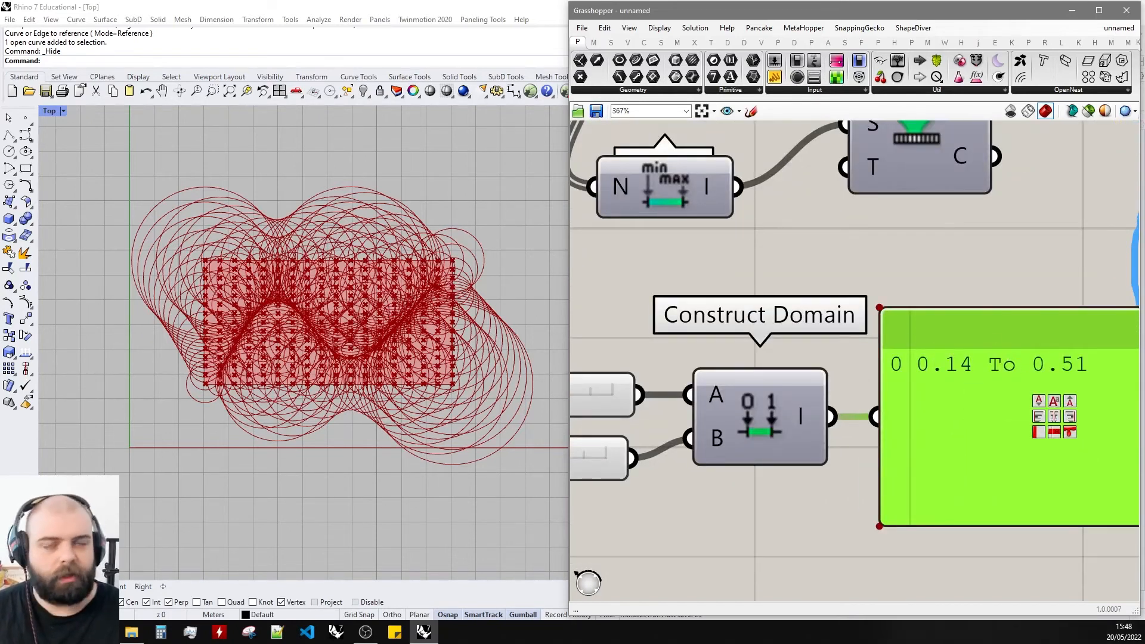
scroll(744, 385, "down", 4)
scroll(901, 382, "up", 4)
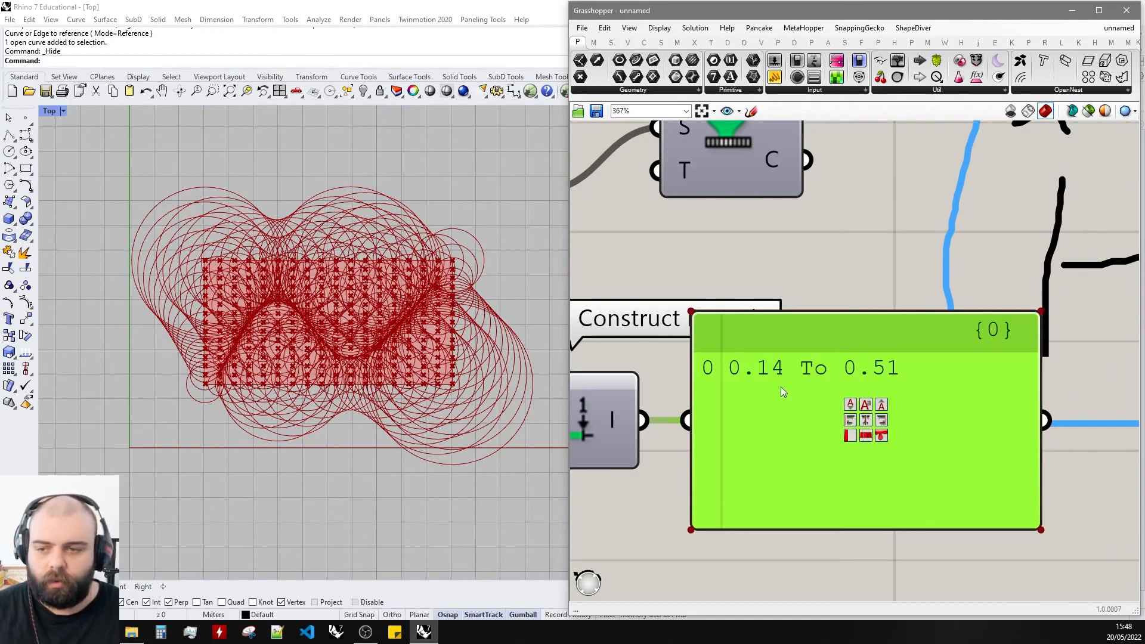
scroll(1048, 388, "down", 2)
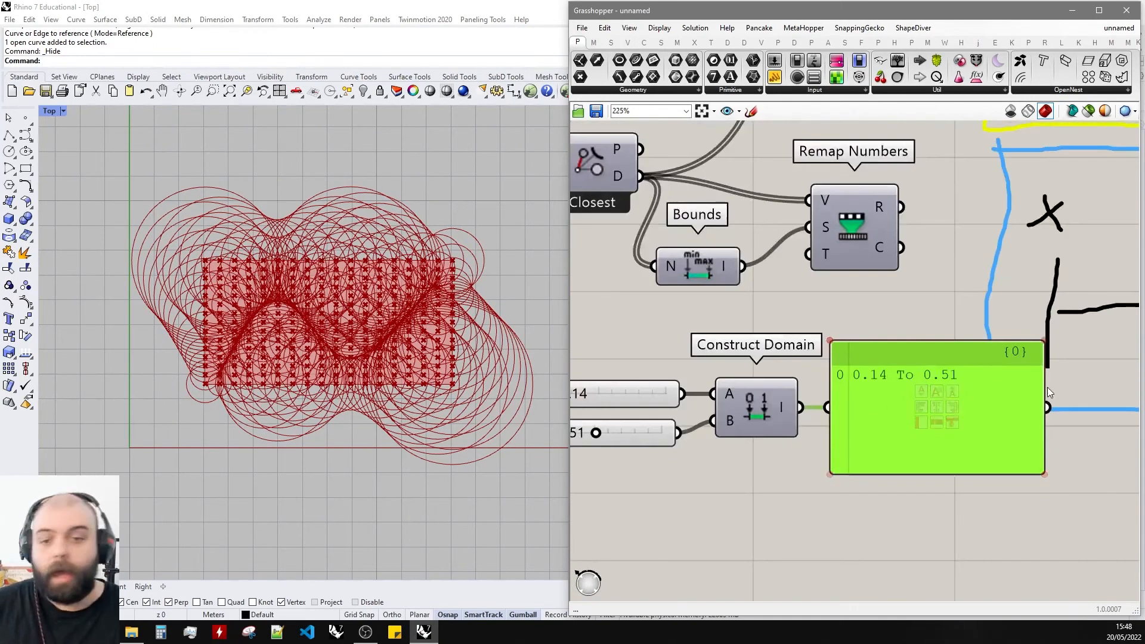
Wire the Construct Domain interval into the Target input of Remap Numbers and move the panel closer to Remap Numbers.
right_click_drag(1048, 388, 1139, 396)
left_click_drag(891, 416, 900, 269)
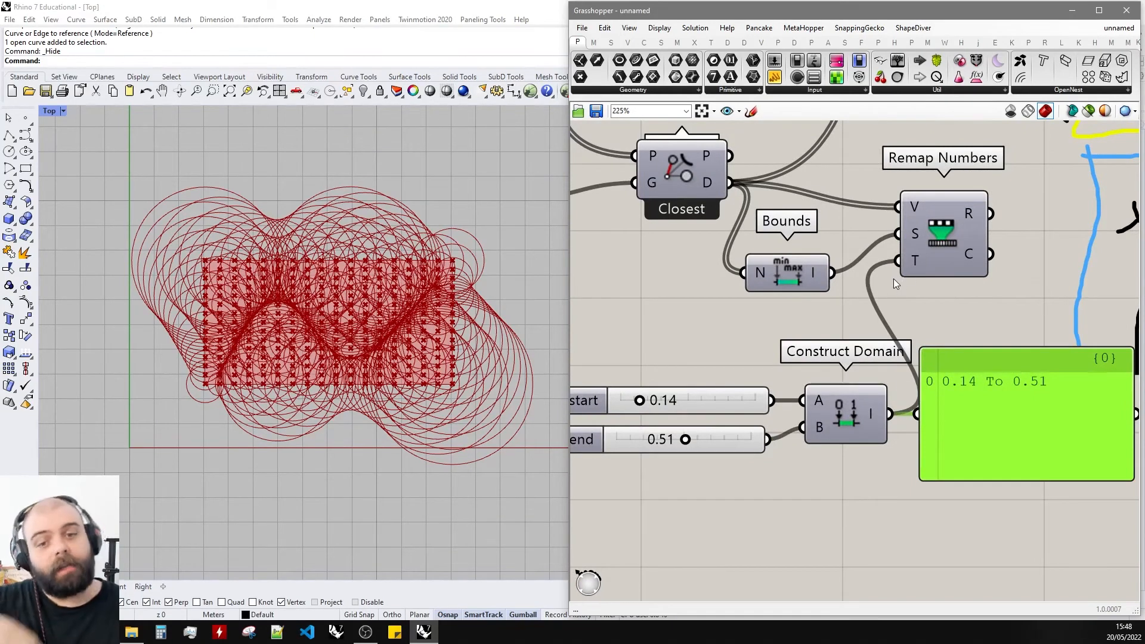
scroll(746, 334, "down", 3)
scroll(898, 315, "up", 2)
left_click_drag(776, 360, 862, 306)
Feed the mapped result of Remap Numbers into the panel and review the remapped values.
left_click_drag(830, 270, 863, 360)
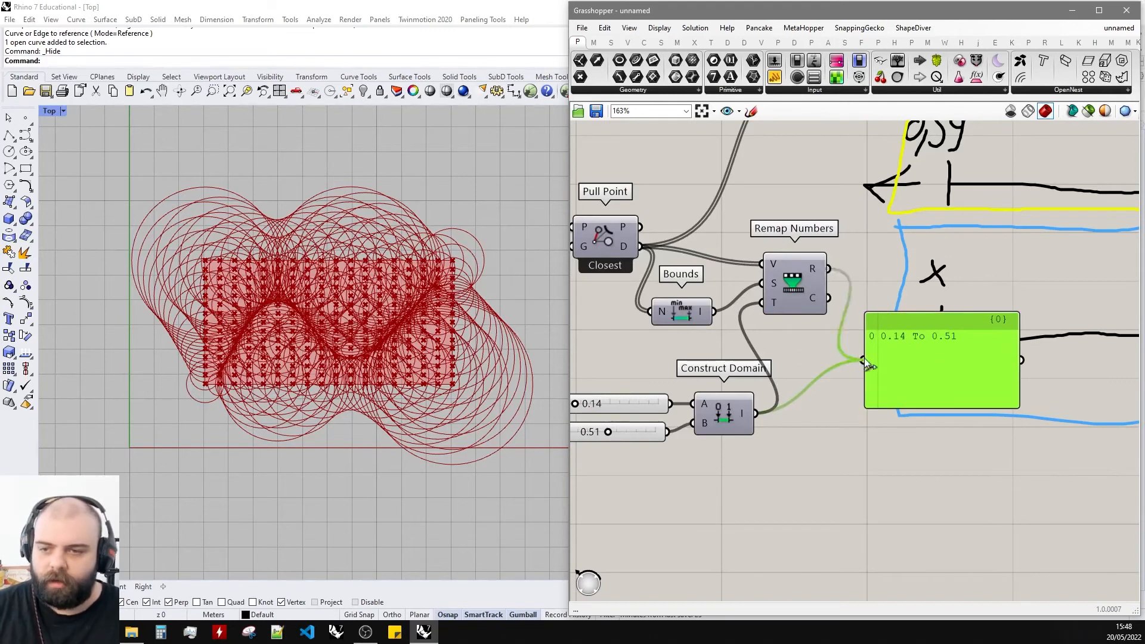
scroll(958, 329, "up", 2)
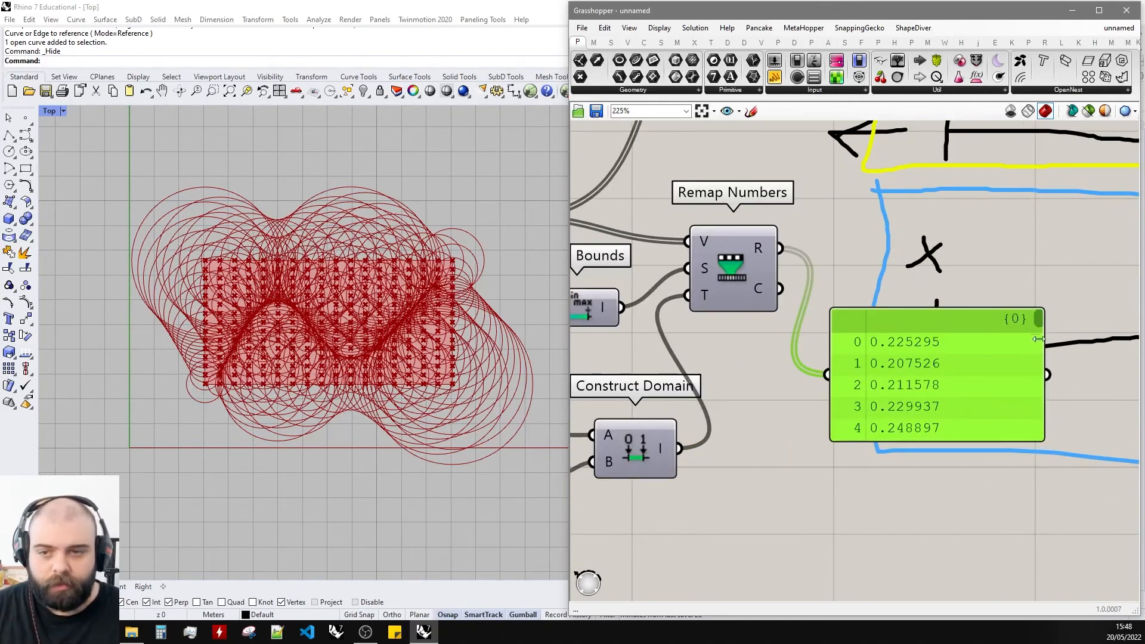
mouse_move(1038, 322)
left_mouse_down()
mouse_move(1017, 429)
mouse_move(1027, 307)
left_mouse_up()
Delete the values panel and the yellow and blue frames around the sketched ranges.
scroll(998, 345, "down", 4)
left_click_drag(1057, 469, 1004, 382)
left_click(932, 204)
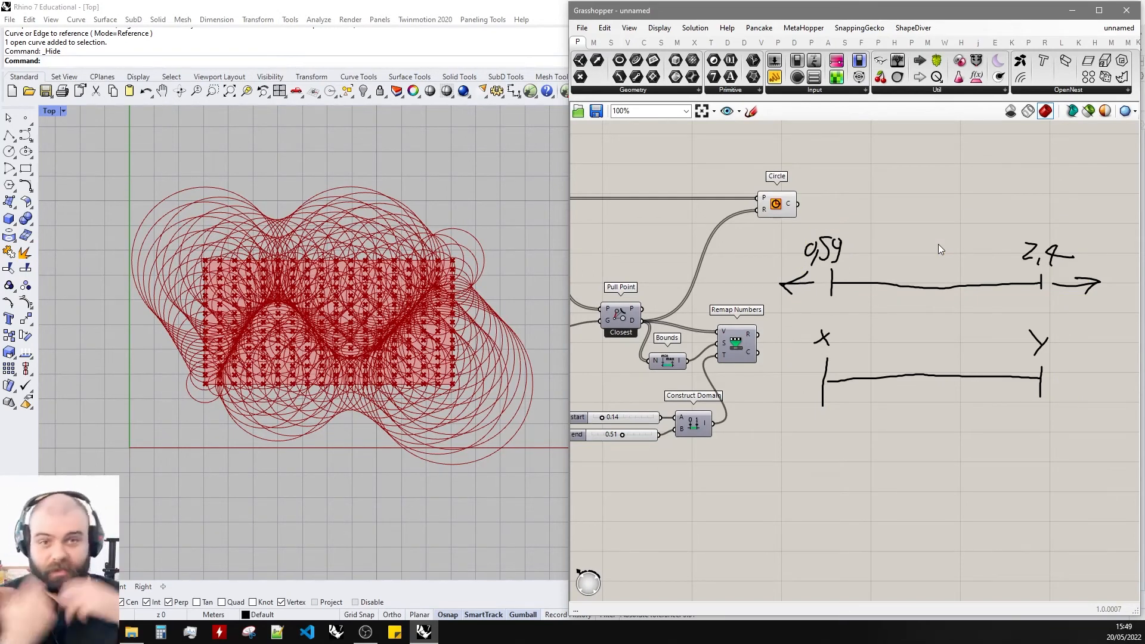
Shift Remap Numbers slightly farther from Bounds.
scroll(943, 301, "up", 2)
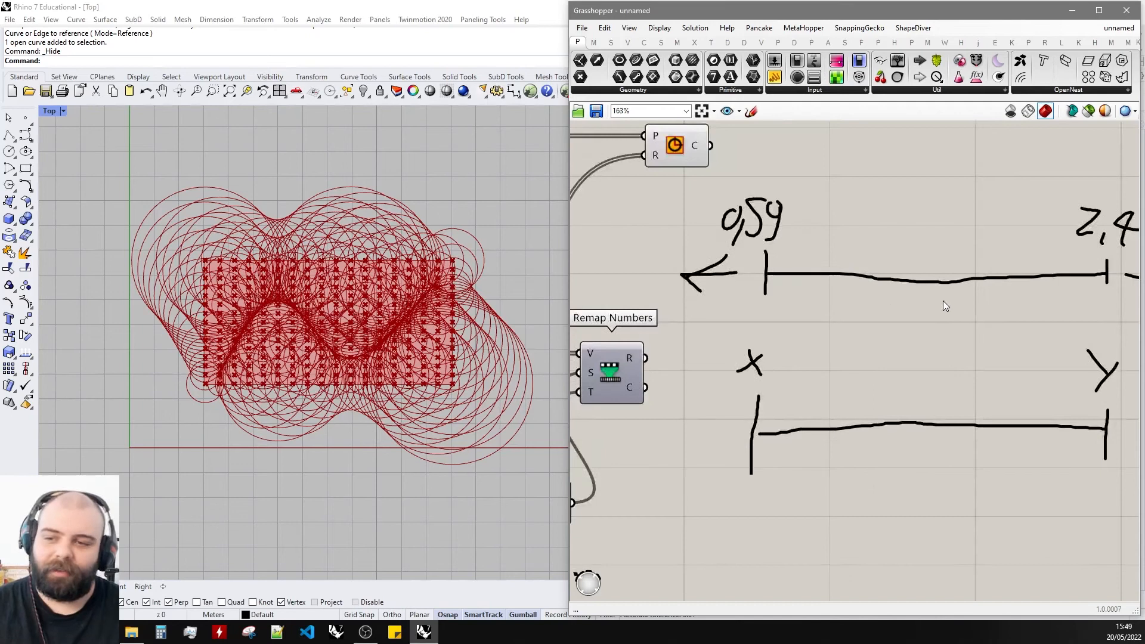
scroll(1015, 310, "down", 2)
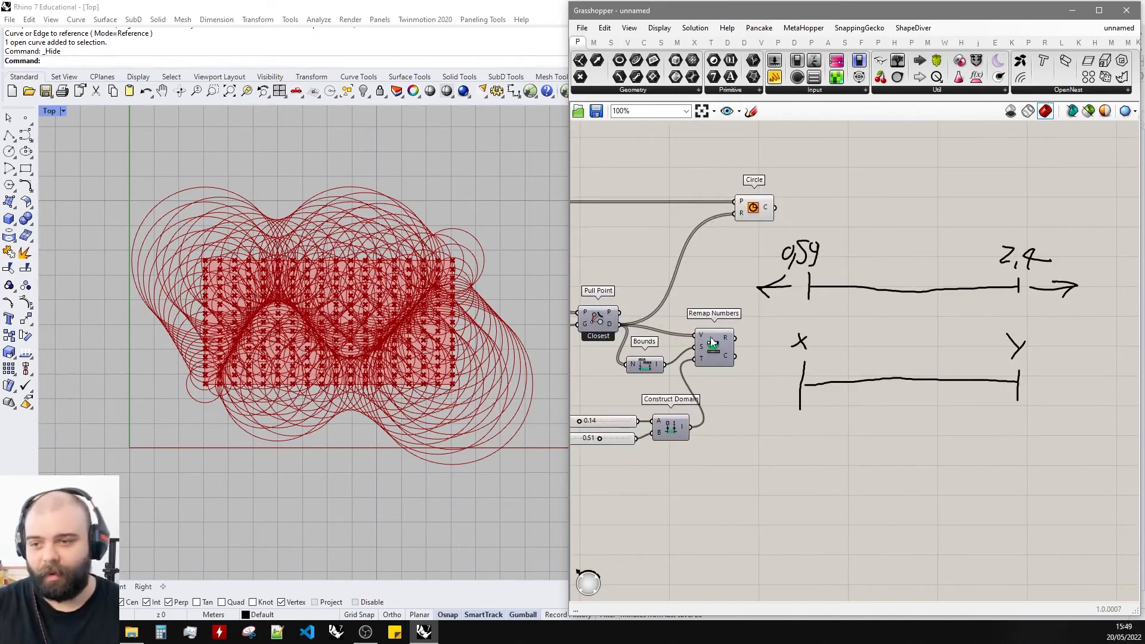
left_click_drag(714, 347, 729, 344)
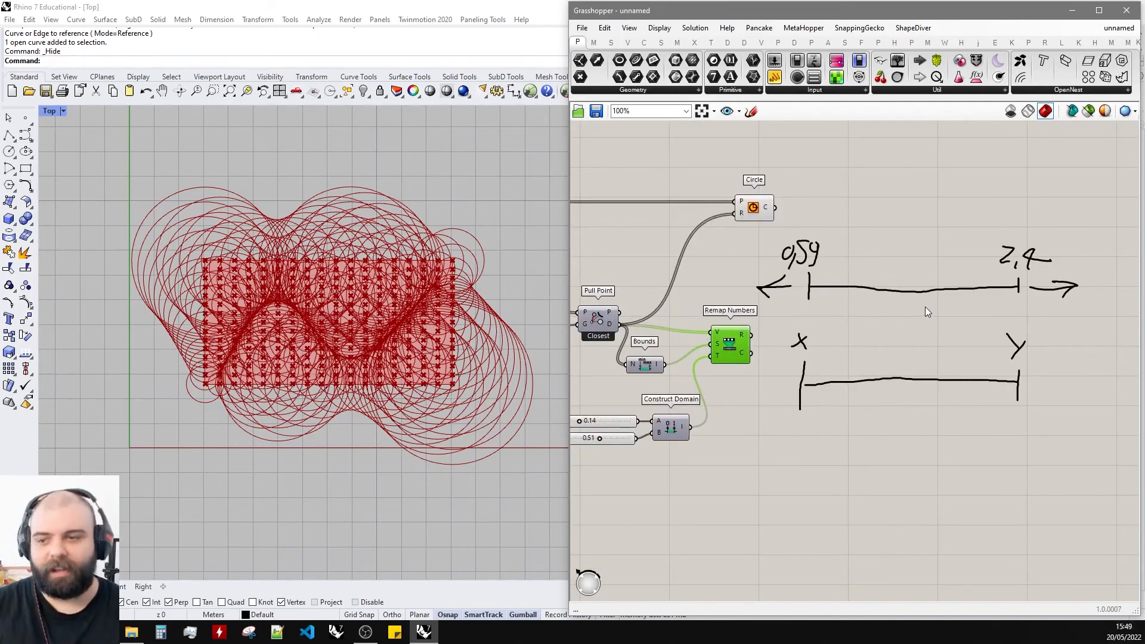
scroll(1012, 309, "up", 2)
left_click(1008, 307)
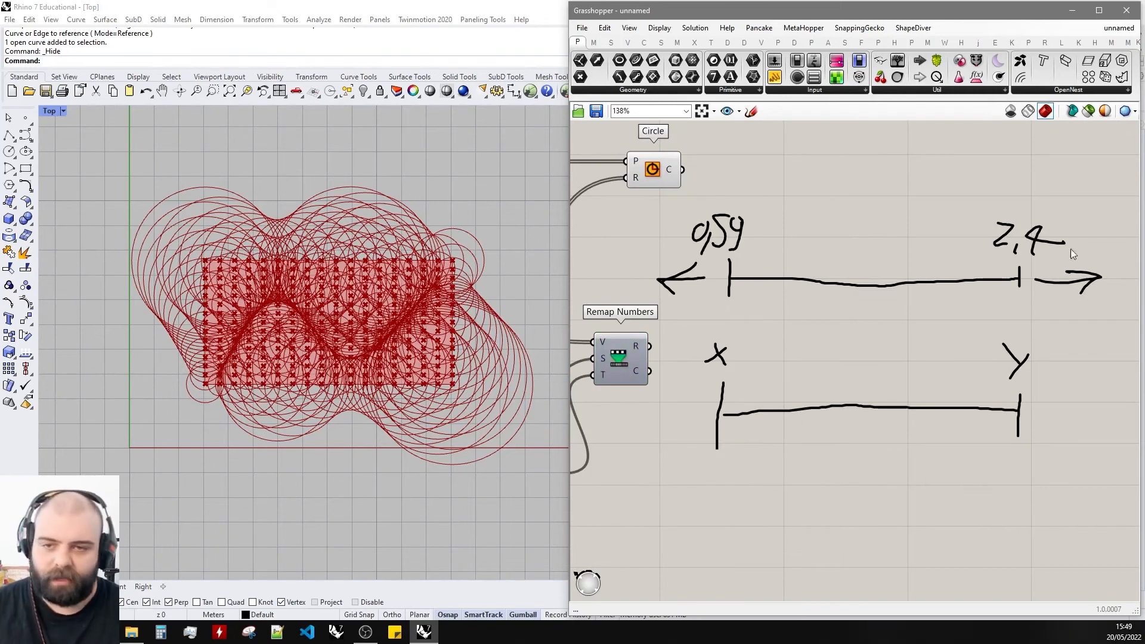
Delete the handwritten X and Y labels from the lower sketched range.
left_click(751, 112)
scroll(784, 335, "up", 3)
left_click(786, 333)
scroll(785, 335, "down", 3)
key("Delete")
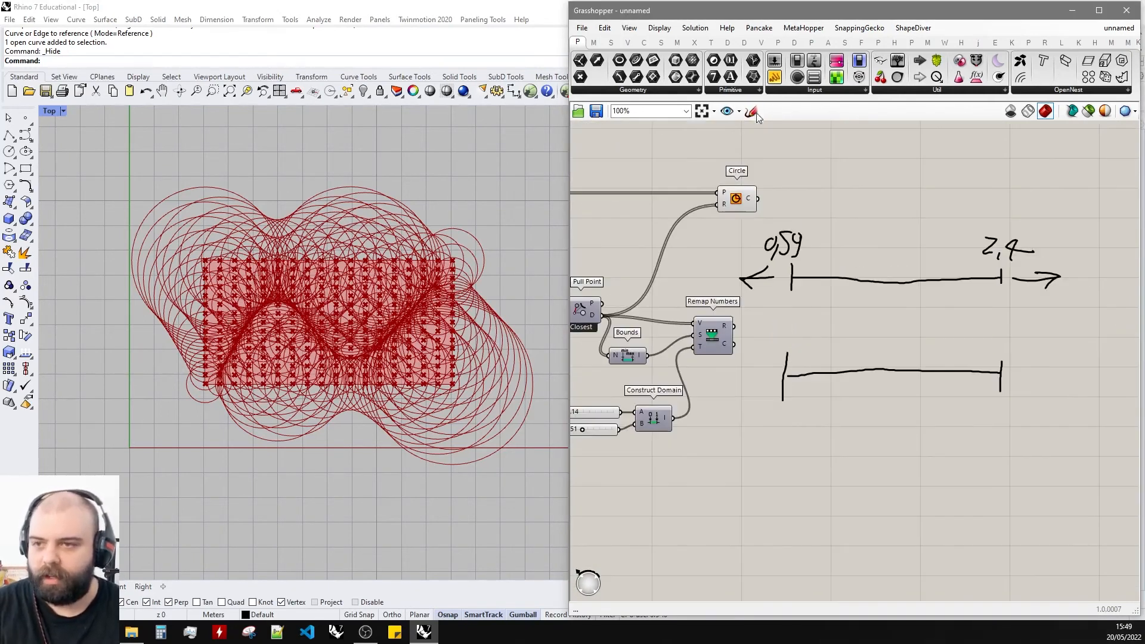
Handwrite 0.14 in black above the start mark of the lower sketched range.
left_click(750, 111)
scroll(674, 374, "up", 3)
scroll(675, 374, "down", 3)
scroll(895, 274, "up", 4)
left_click_drag(889, 272, 883, 272)
mouse_move(899, 287)
left_mouse_down()
mouse_move(914, 308)
mouse_move(938, 279)
left_mouse_up()
scroll(945, 292, "down", 3)
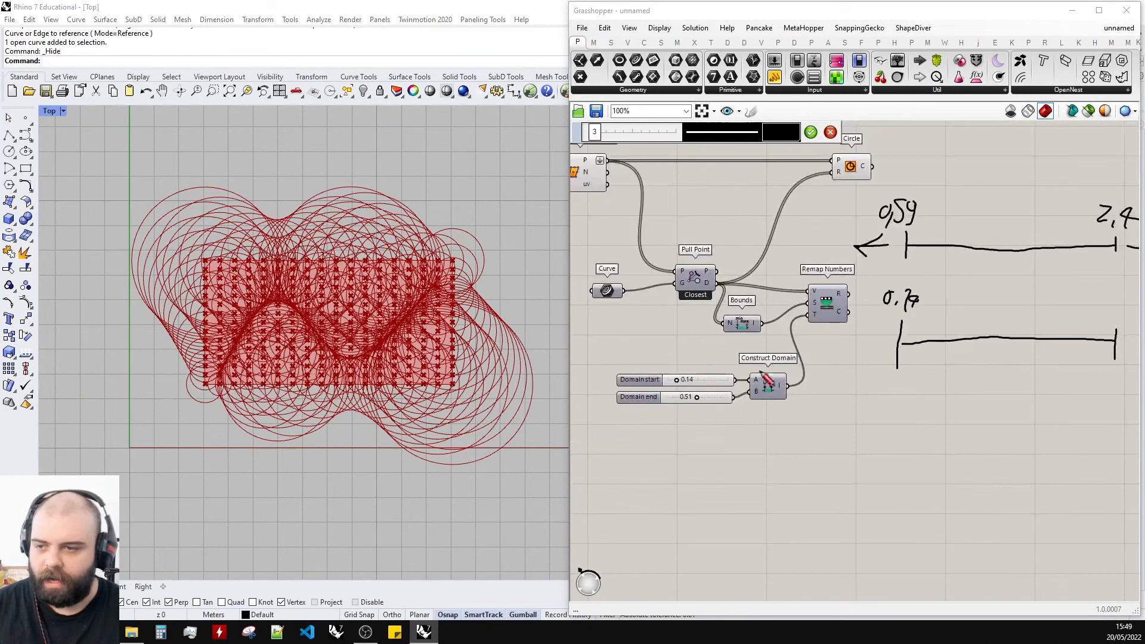
Handwrite 0,51 above the end mark of the lower sketched range and commit the sketch.
scroll(904, 355, "up", 2)
scroll(886, 330, "up", 2)
mouse_move(892, 325)
left_mouse_down()
mouse_move(893, 340)
mouse_move(898, 324)
left_mouse_up()
left_click_drag(905, 345, 898, 352)
mouse_move(943, 317)
left_mouse_down()
mouse_move(911, 352)
mouse_move(957, 364)
left_mouse_up()
left_click(806, 130)
scroll(985, 279, "down", 3)
scroll(813, 256, "up", 3)
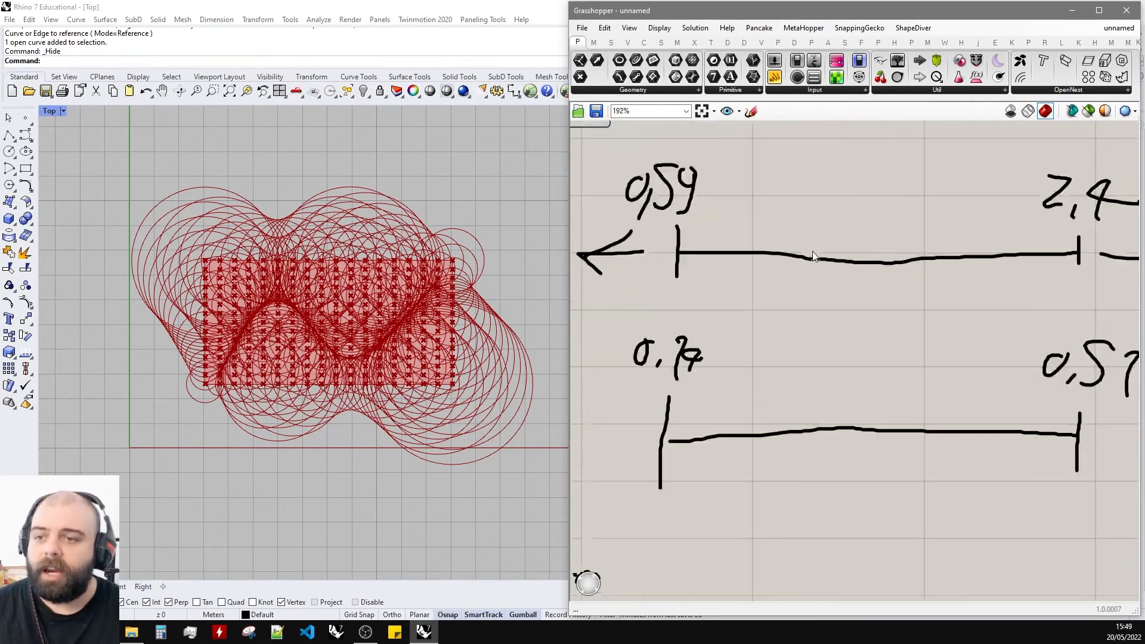
Start a new sketch in red and draw an arrow from the 0,59 mark down to the 0.14 mark.
left_click(750, 111)
left_click_drag(675, 249, 679, 251)
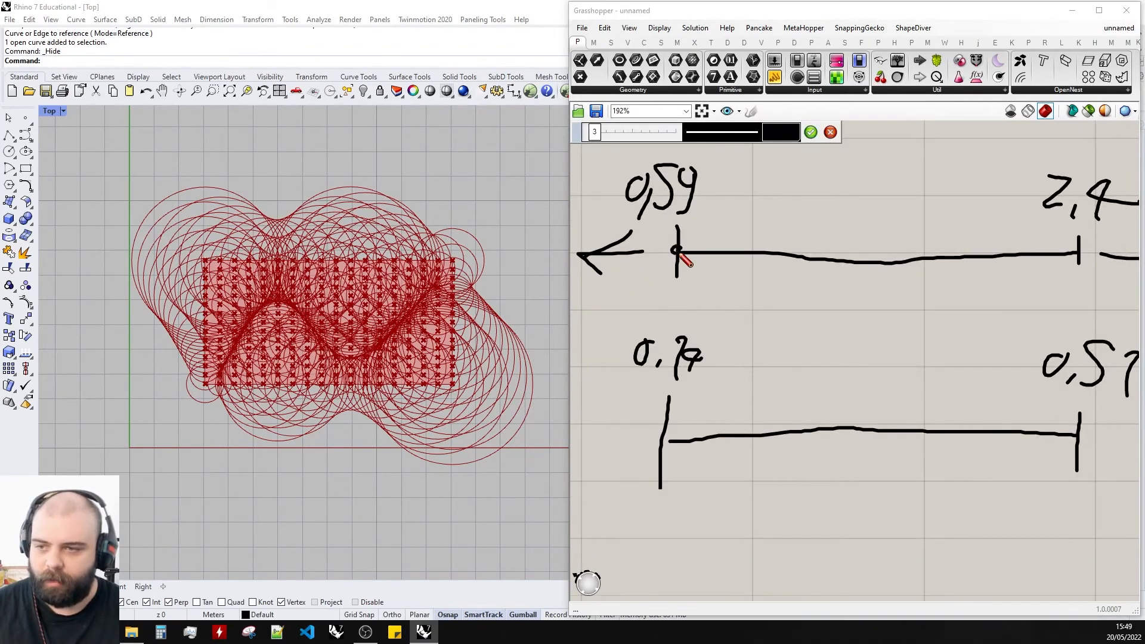
left_click(778, 136)
left_click_drag(793, 210, 861, 169)
mouse_move(676, 250)
left_mouse_down()
mouse_move(682, 352)
mouse_move(662, 445)
mouse_move(684, 427)
left_mouse_up()
scroll(892, 421, "down", 2)
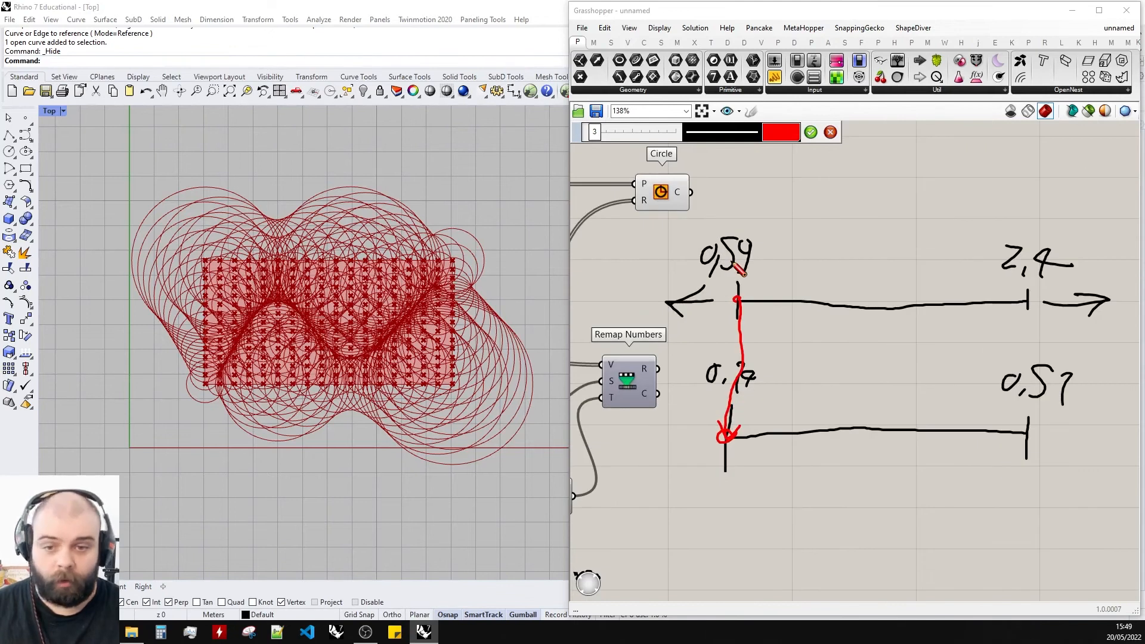
scroll(719, 389, "up", 3)
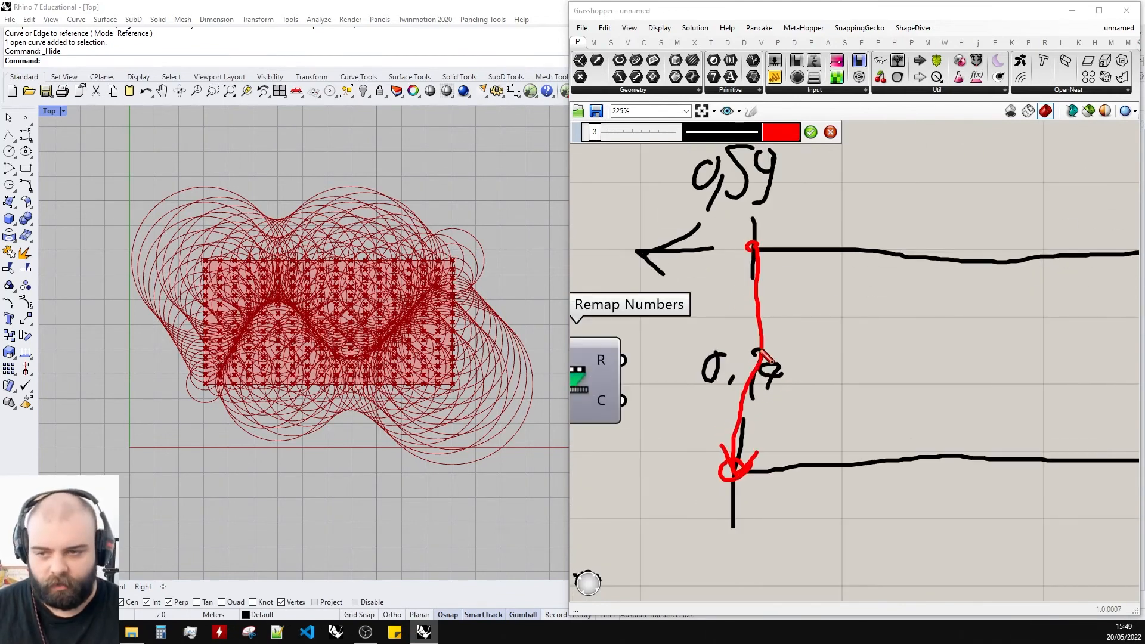
scroll(727, 328, "down", 3)
scroll(762, 325, "up", 3)
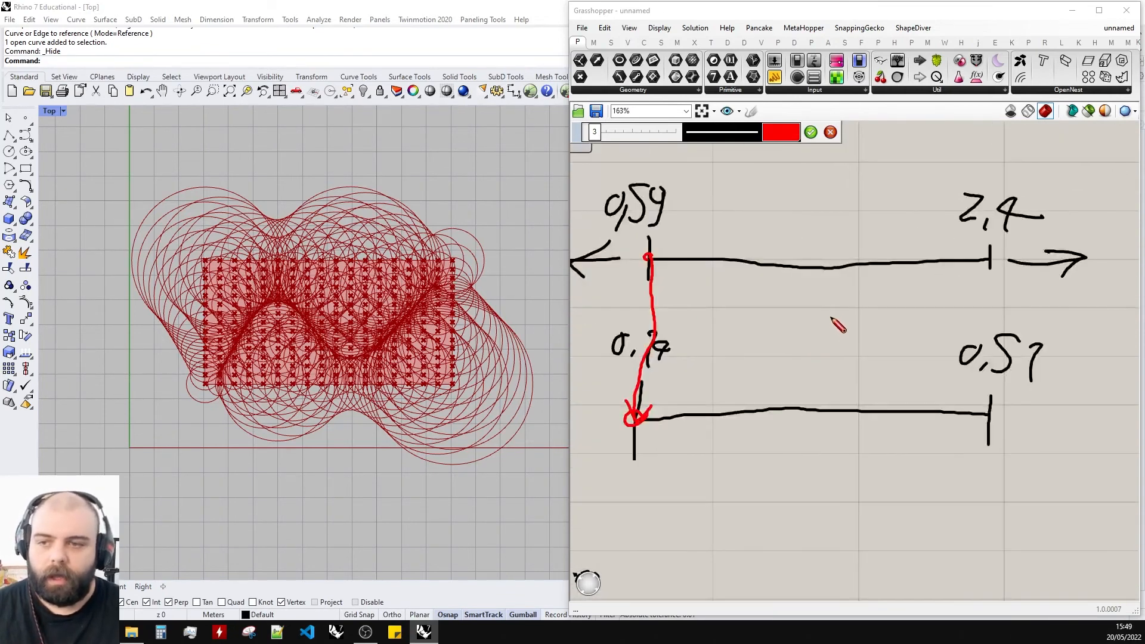
Draw two more red arrows from points along the upper sketched range down to the lower range.
left_click_drag(696, 246, 695, 430)
left_click_drag(678, 404, 716, 400)
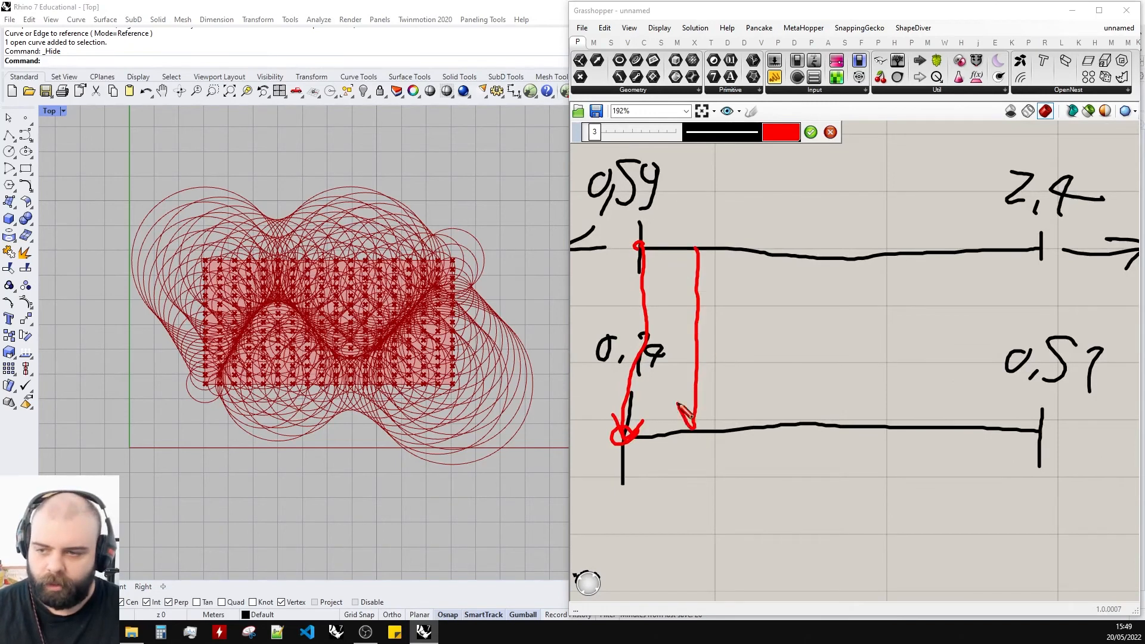
left_click_drag(777, 258, 770, 426)
mouse_move(750, 388)
left_mouse_down()
mouse_move(768, 425)
mouse_move(780, 405)
left_mouse_up()
Draw dashed red vertical strokes between the remaining parts of the upper and lower sketched ranges.
left_click_drag(837, 258, 837, 311)
left_click_drag(849, 373, 848, 383)
left_click_drag(847, 389, 847, 425)
left_click_drag(911, 241, 912, 313)
left_click_drag(920, 349, 919, 387)
left_click_drag(920, 401, 920, 409)
left_click_drag(988, 269, 979, 328)
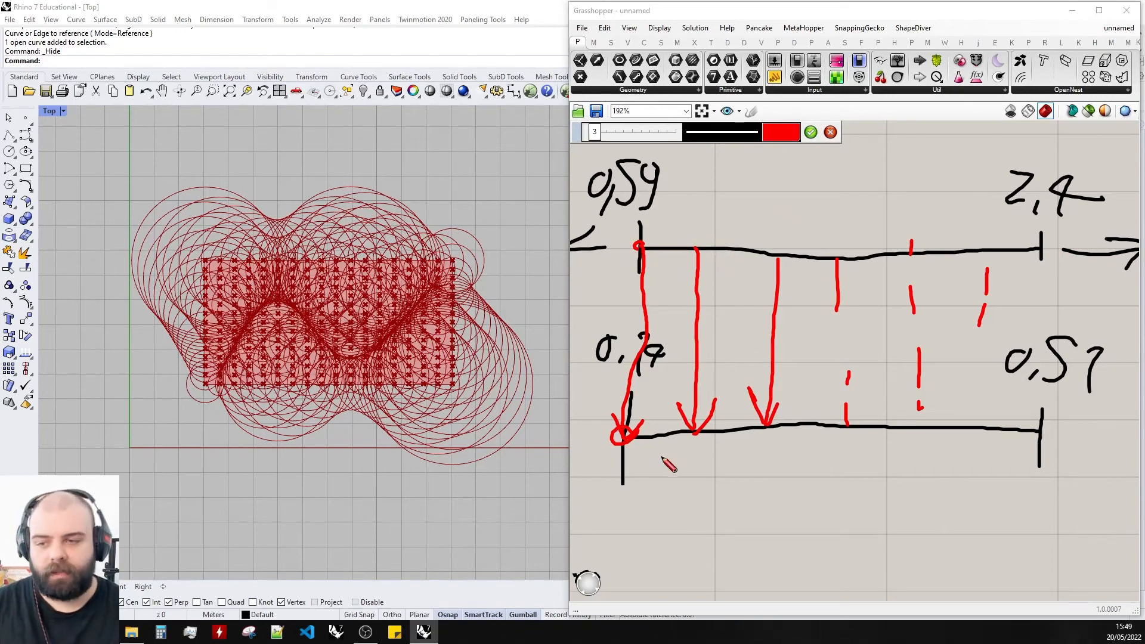
Draw a red line beneath the full length of the lower sketched range and commit the sketch.
left_click_drag(621, 467, 1046, 477)
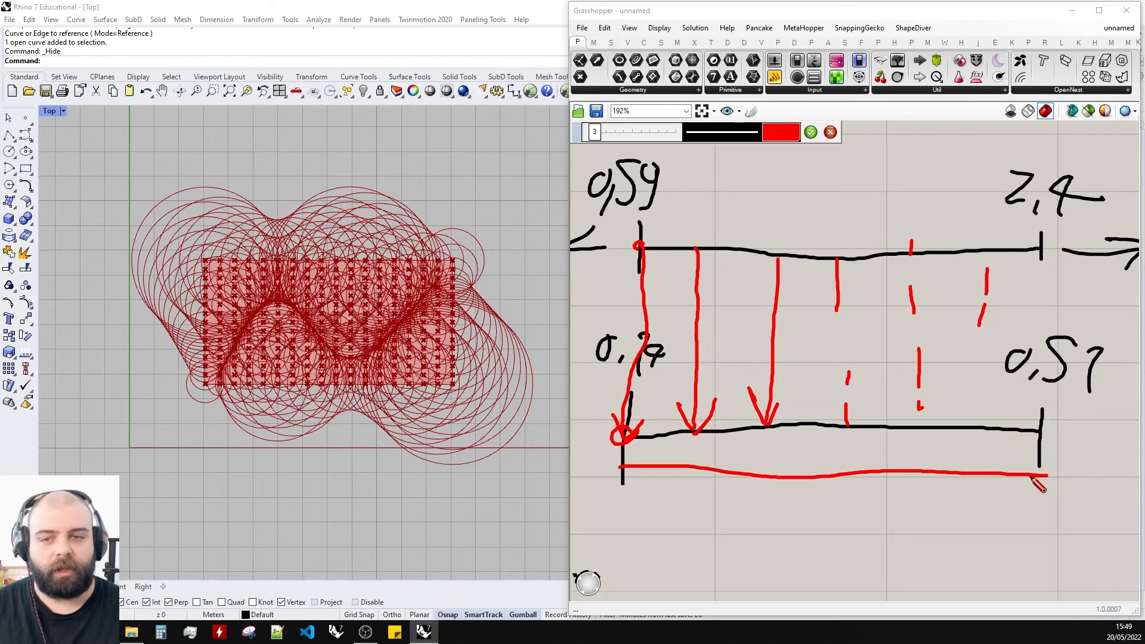
scroll(1044, 382, "down", 3)
left_click(810, 132)
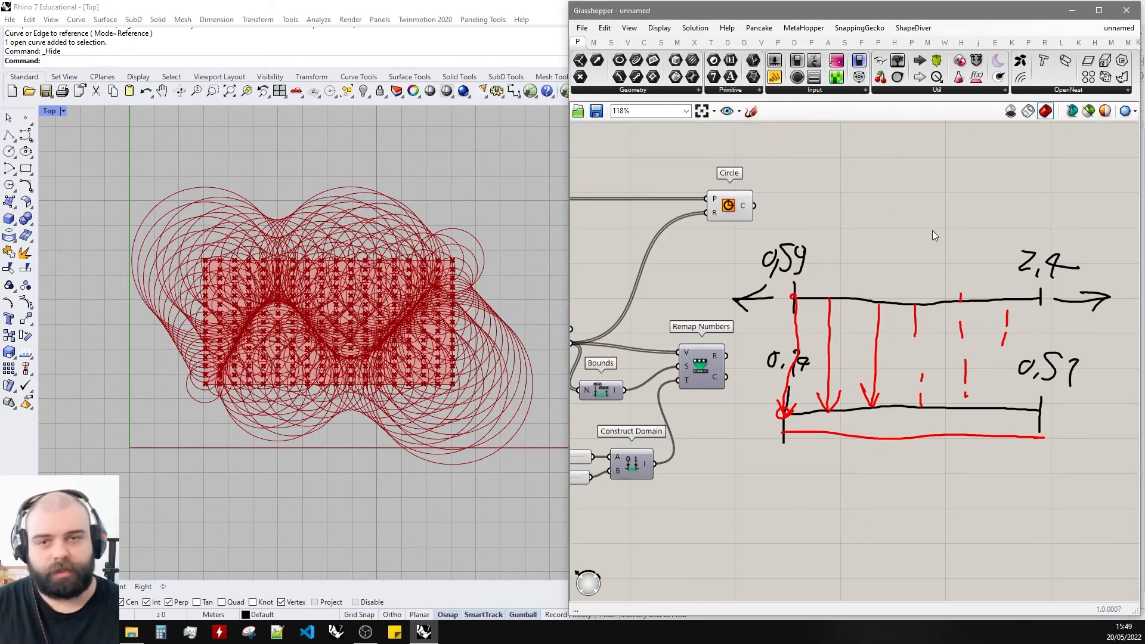
Connect the Mapped output of Remap Numbers to the Radius input of Circle, replacing the direct distance wire.
scroll(933, 231, "down", 3)
mouse_move(1127, 431)
left_mouse_down()
mouse_move(815, 288)
mouse_move(891, 291)
left_mouse_up()
scroll(839, 285, "up", 4)
left_click(835, 352)
mouse_move(791, 381)
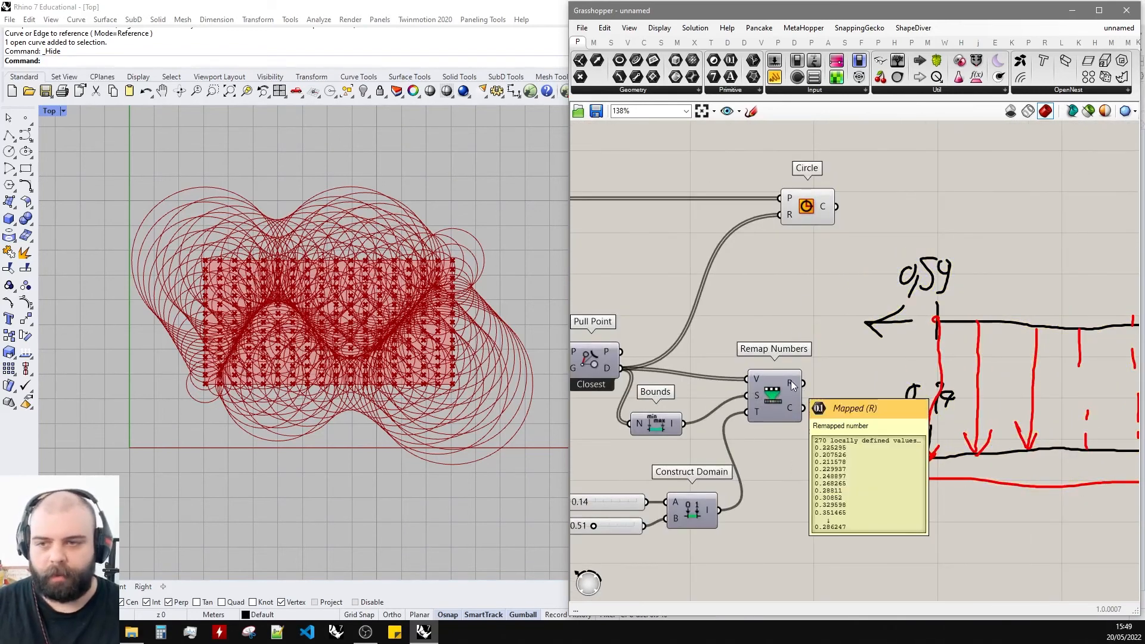
left_click_drag(805, 384, 781, 214)
scroll(358, 312, "up", 4)
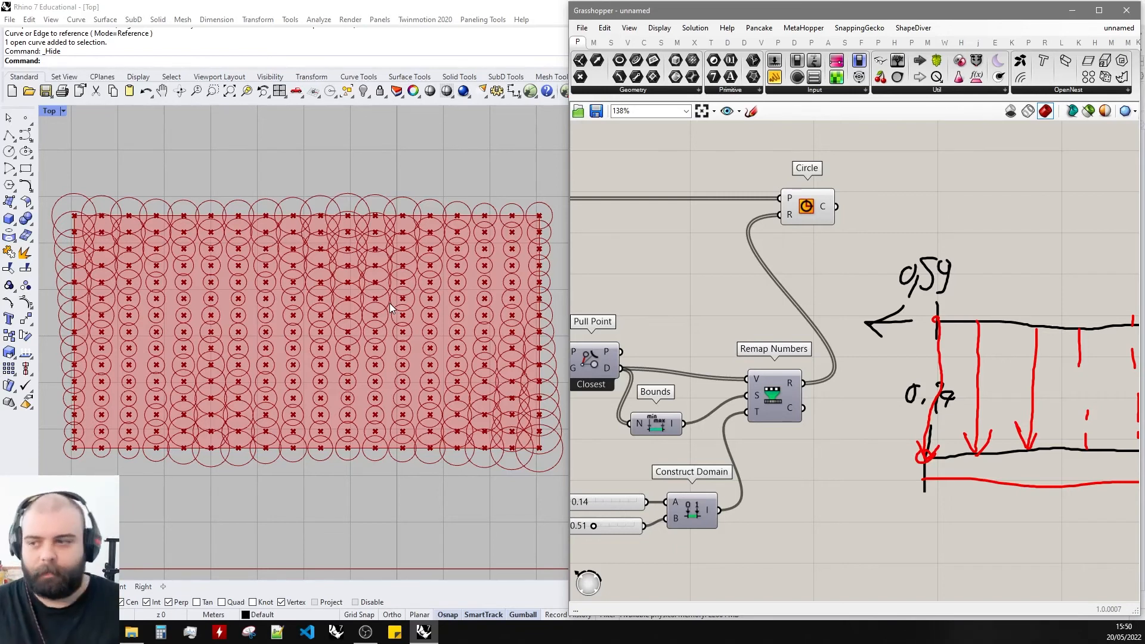
Turn off the preview of the Divide Surface points.
scroll(811, 245, "down", 2)
left_click_drag(723, 270, 633, 206)
middle_click(635, 206)
left_click(682, 170)
Set the Domain start slider to 0.03 and the Domain end slider to 0.16.
scroll(719, 412, "up", 3)
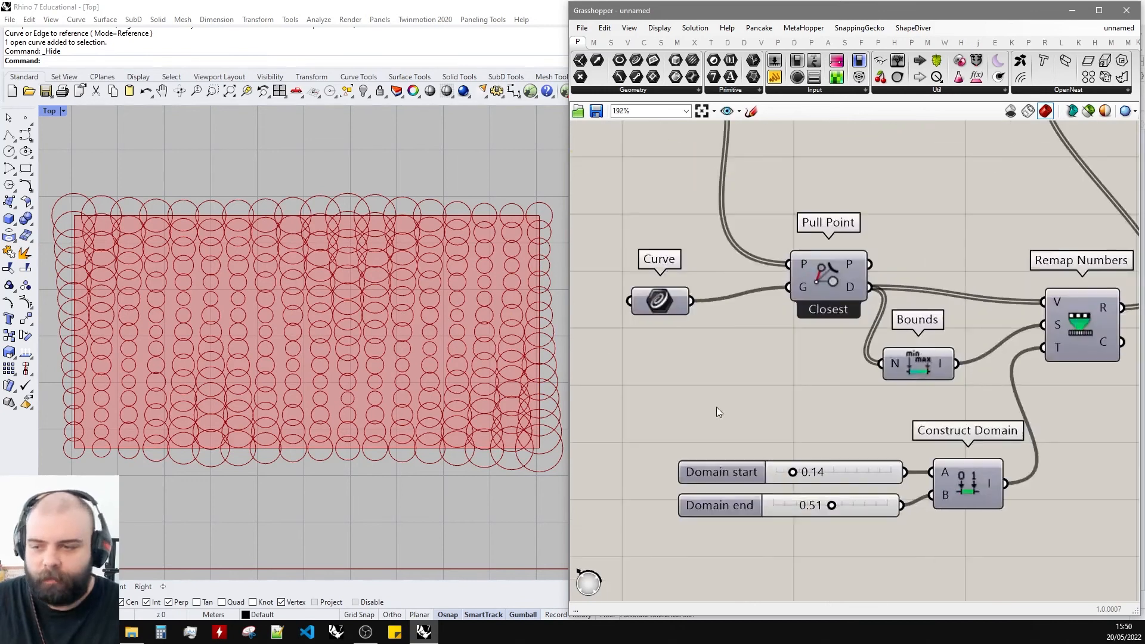
scroll(814, 482, "up", 4)
left_click_drag(770, 464, 750, 466)
left_click_drag(857, 540, 768, 539)
left_click_drag(747, 470, 750, 471)
scroll(331, 463, "down", 5)
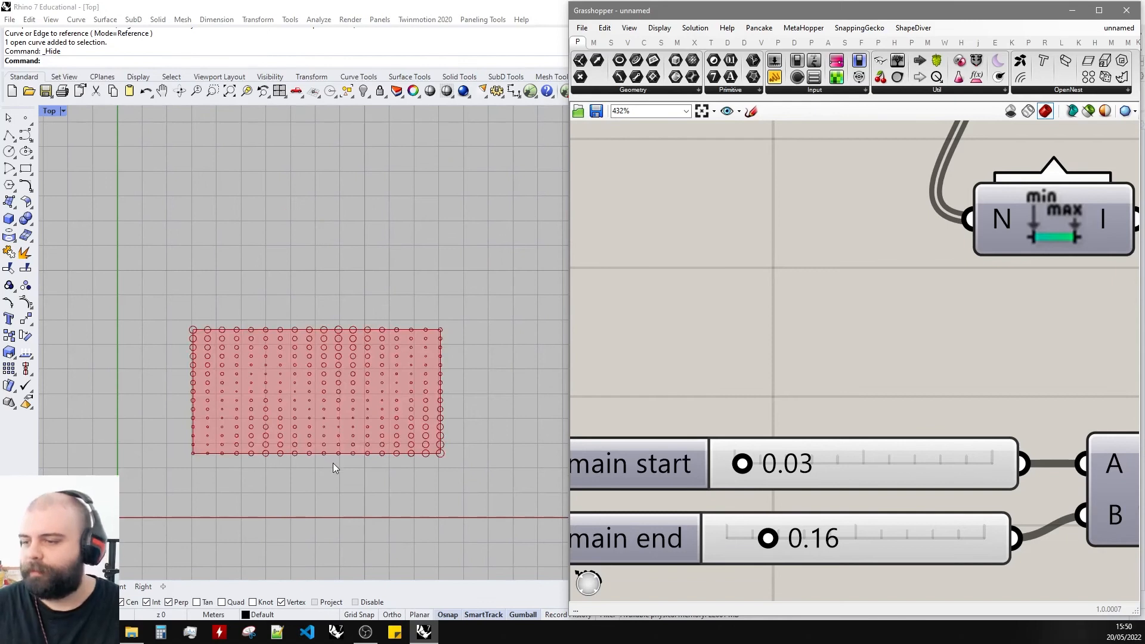
scroll(714, 387, "down", 6)
scroll(673, 404, "up", 3)
left_click_drag(961, 506, 630, 384)
left_click(659, 363)
scroll(771, 273, "up", 3)
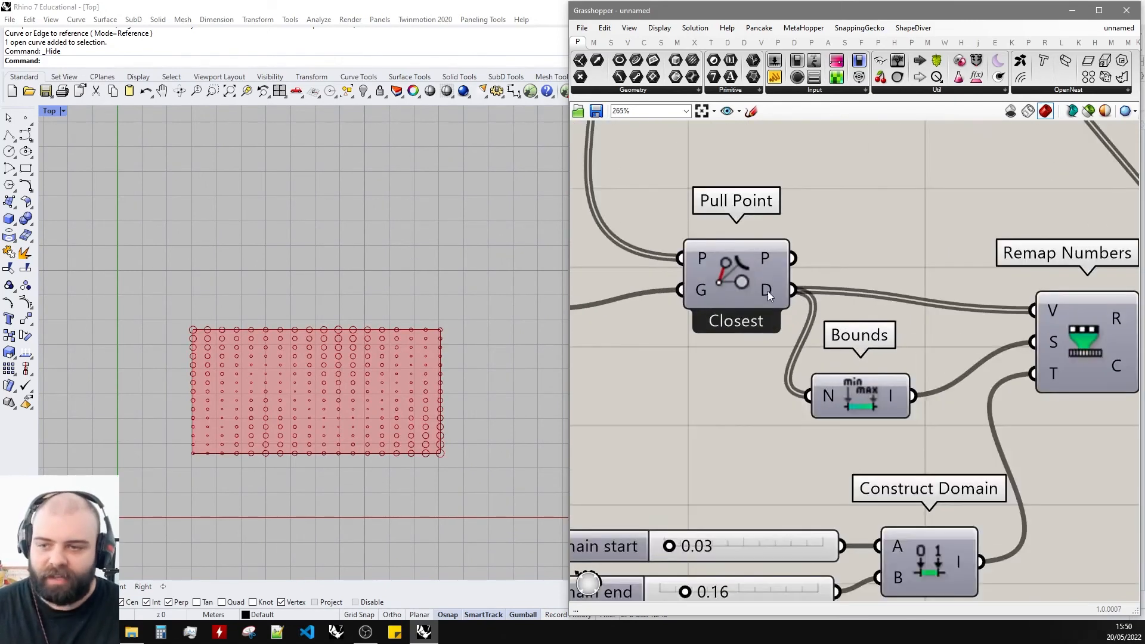
scroll(338, 417, "up", 3)
scroll(731, 268, "down", 3)
Turn on the preview of the attractor Curve parameter and view the curve among the circles.
middle_click(752, 362)
left_click(774, 339)
scroll(244, 382, "up", 5)
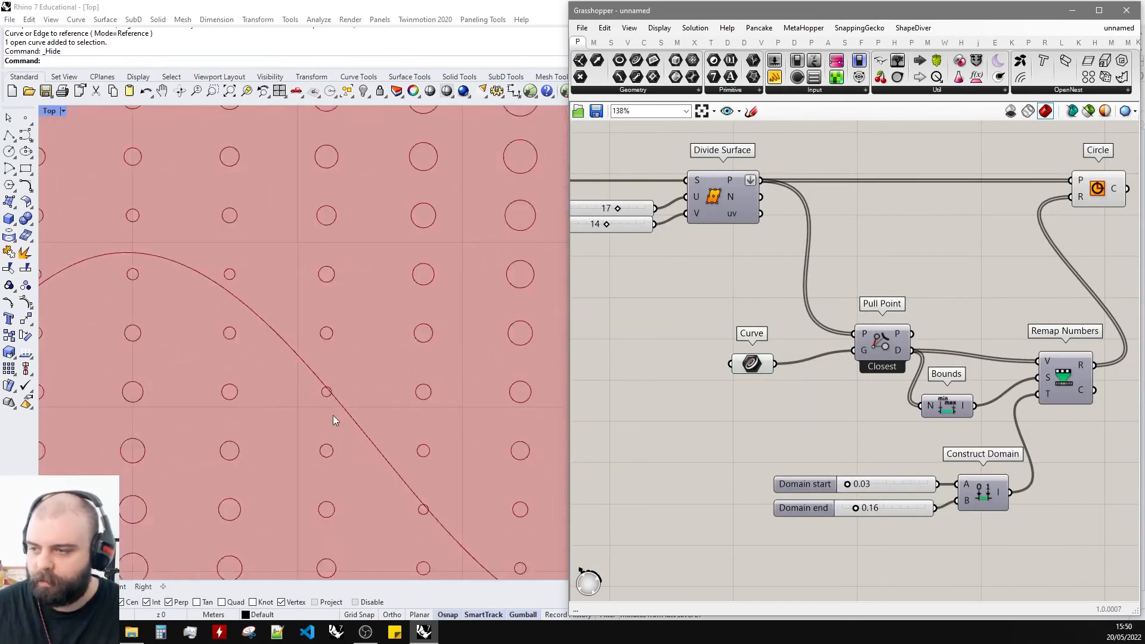
scroll(402, 192, "down", 5)
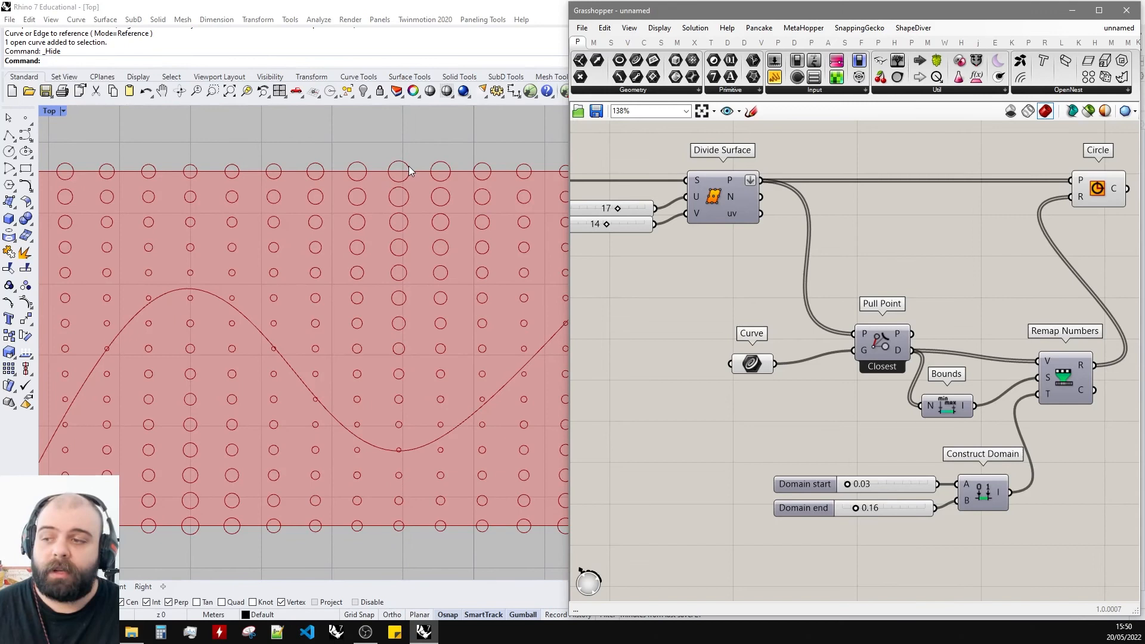
left_click_drag(1068, 560, 850, 457)
left_click_drag(904, 484, 907, 476)
left_click(872, 435)
scroll(781, 430, "down", 6)
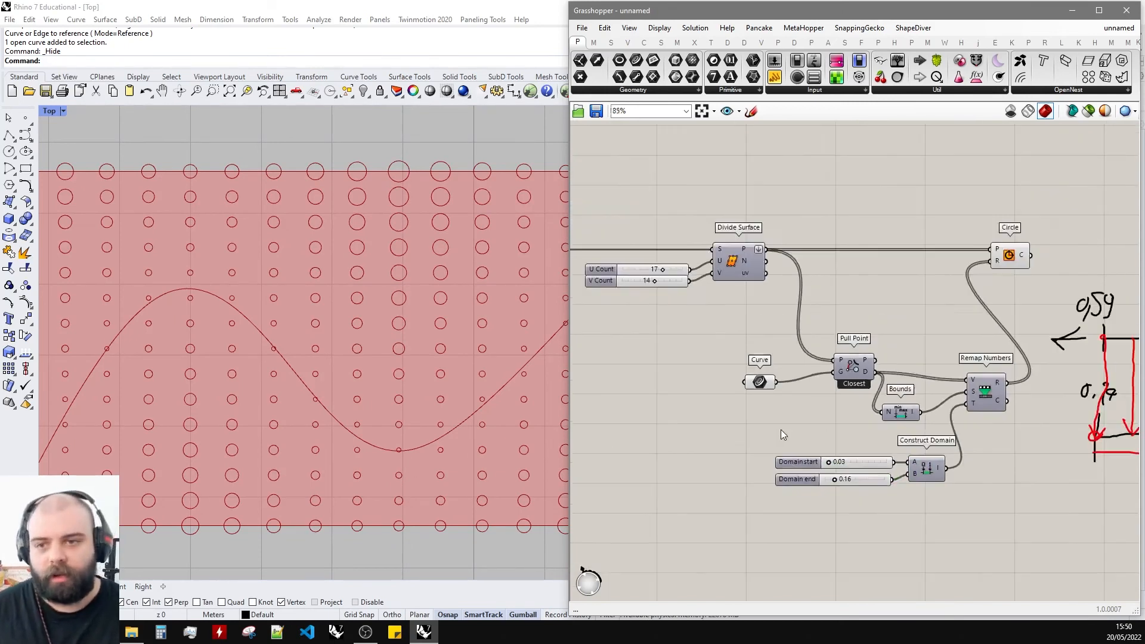
scroll(373, 310, "down", 5)
scroll(816, 332, "up", 2)
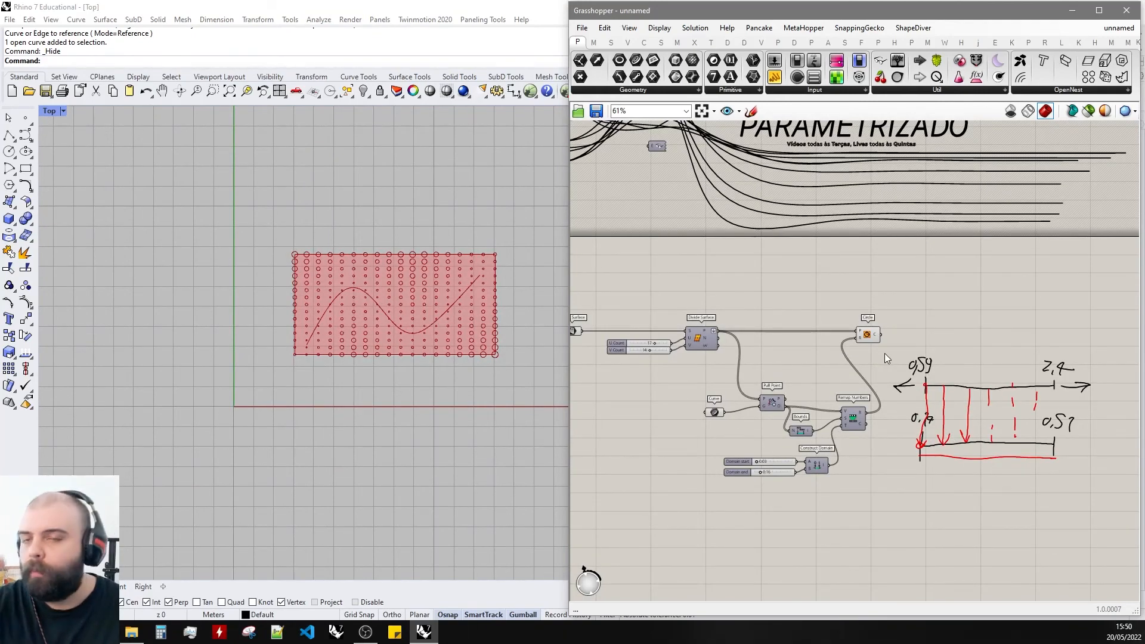
Examine the values in the Distance output of Pull Point.
scroll(770, 400, "up", 6)
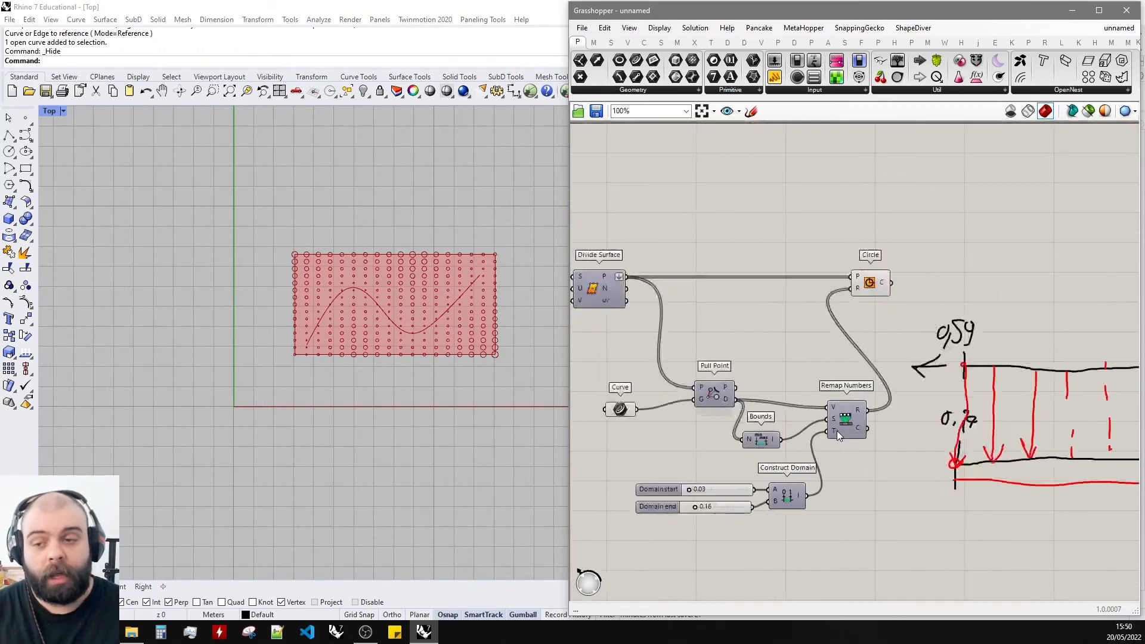
left_click(816, 372)
left_click_drag(815, 369, 796, 359)
left_click(827, 398)
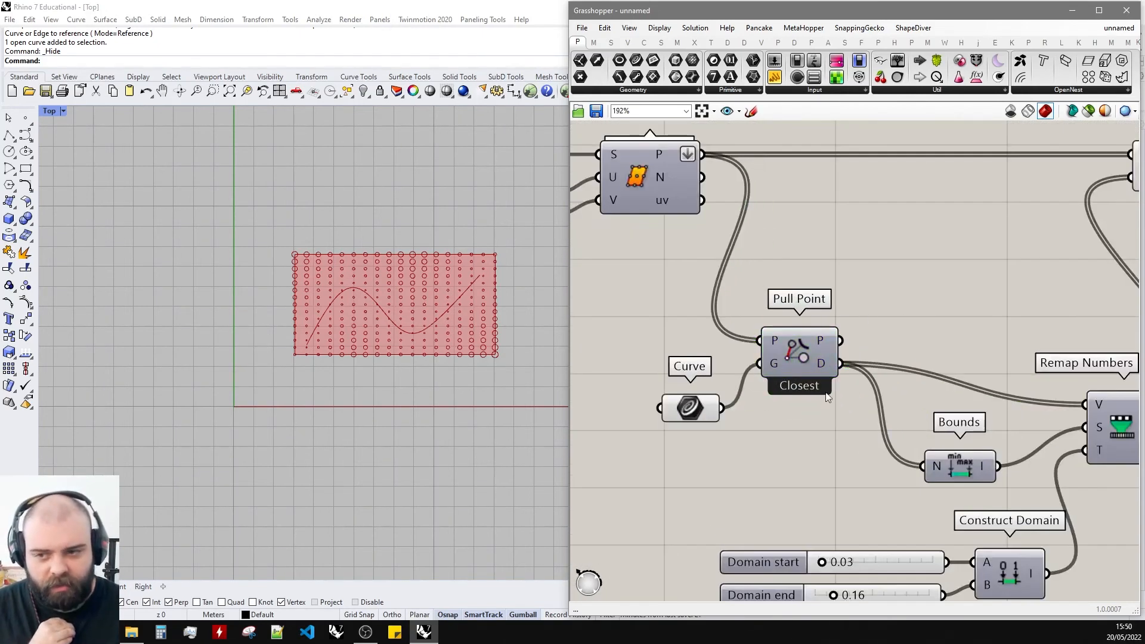
mouse_move(821, 364)
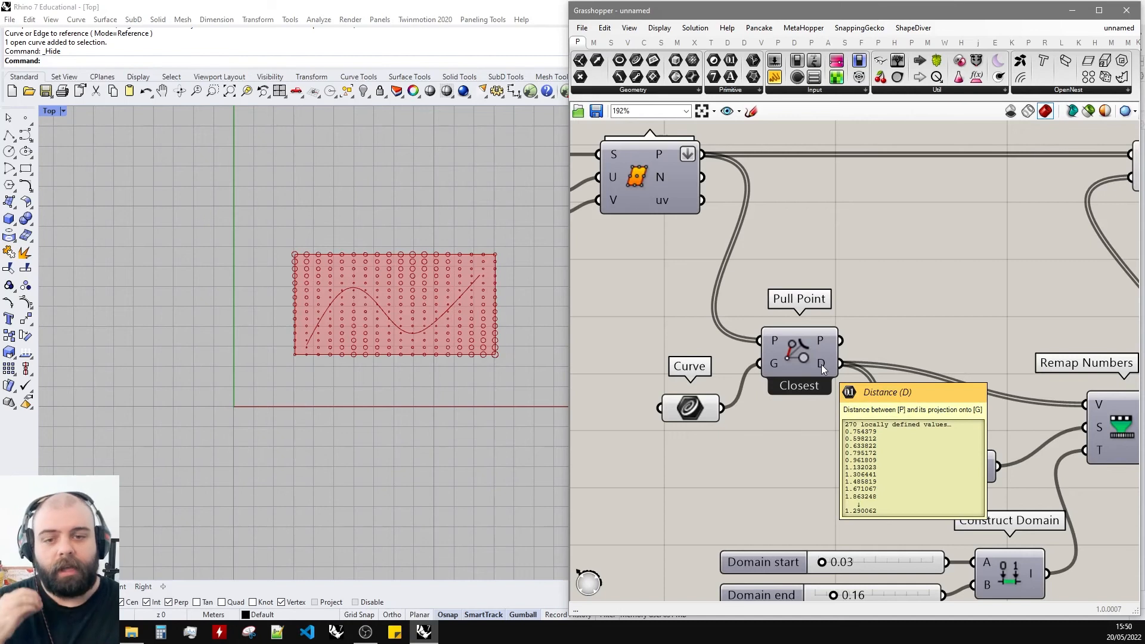
scroll(822, 364, "down", 2)
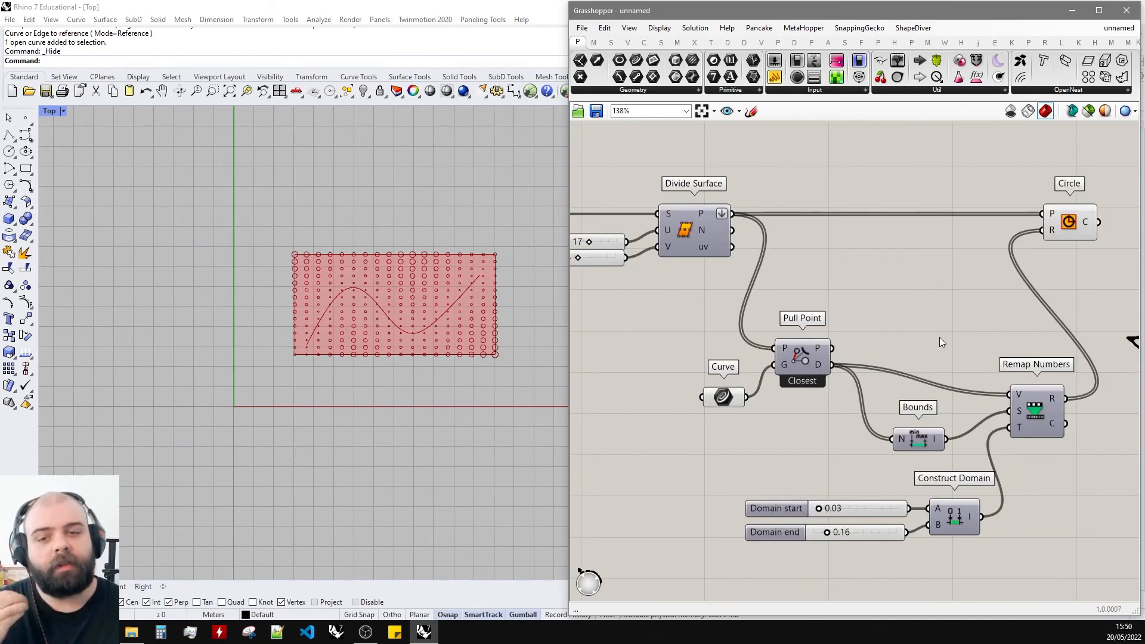
Connect the Distance output of Pull Point directly to the Radius input of Circle in place of the remapped values.
left_click_drag(832, 364, 1044, 230)
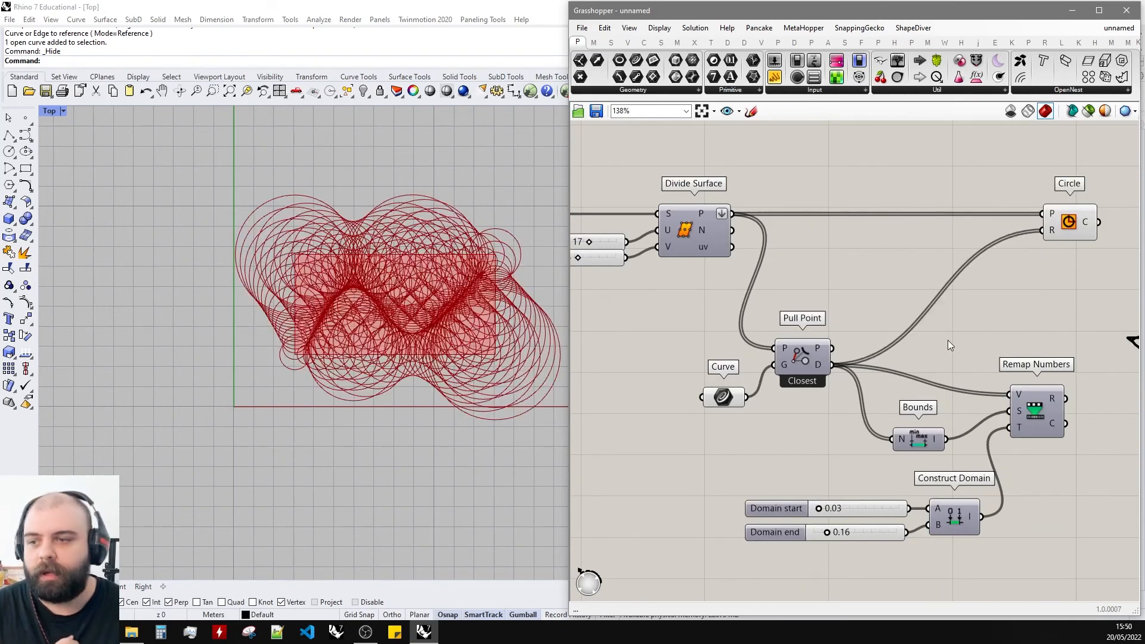
scroll(911, 478, "down", 1)
left_click_drag(987, 563, 740, 394)
left_click_drag(920, 384, 900, 386)
left_click(916, 313)
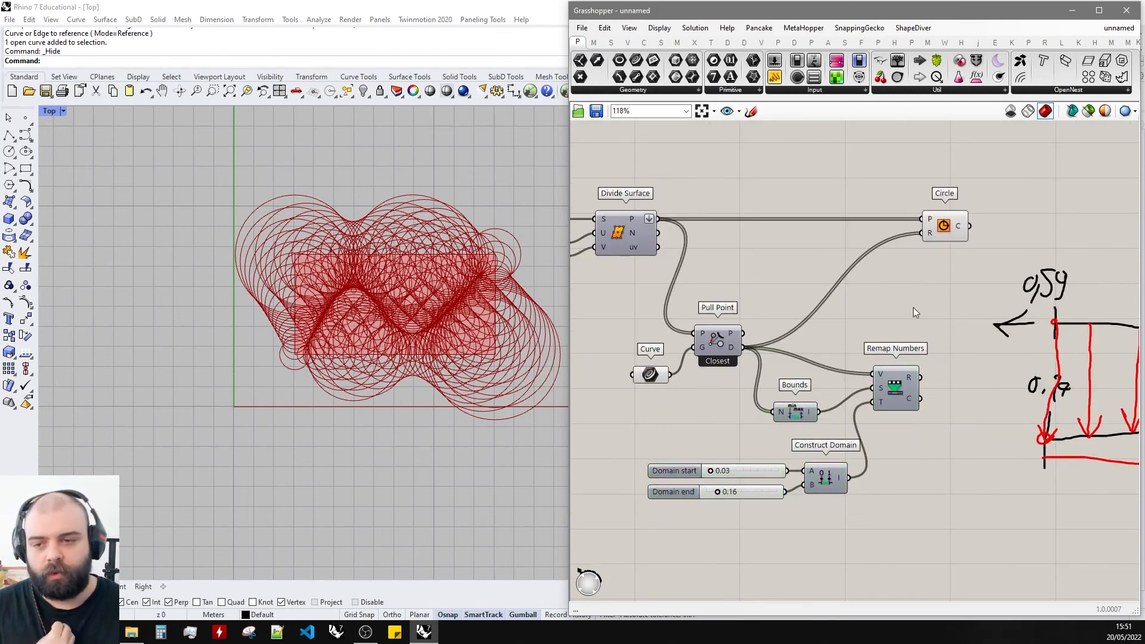
Connect the Mapped output of Remap Numbers back to the Radius input of Circle.
mouse_move(912, 388)
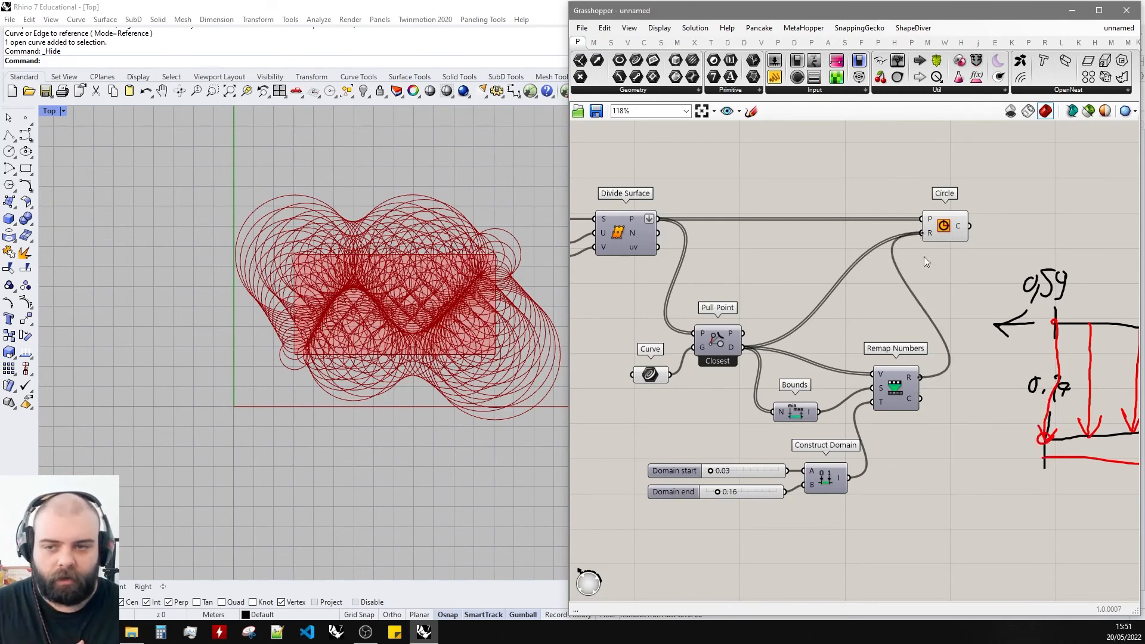
left_click_drag(923, 233, 909, 378)
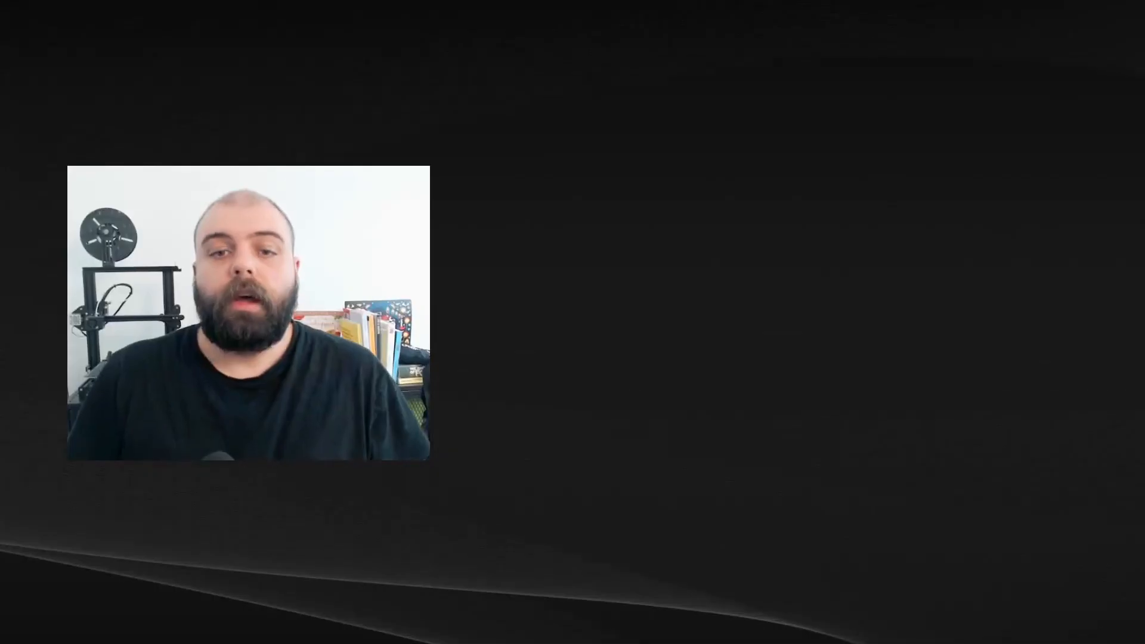